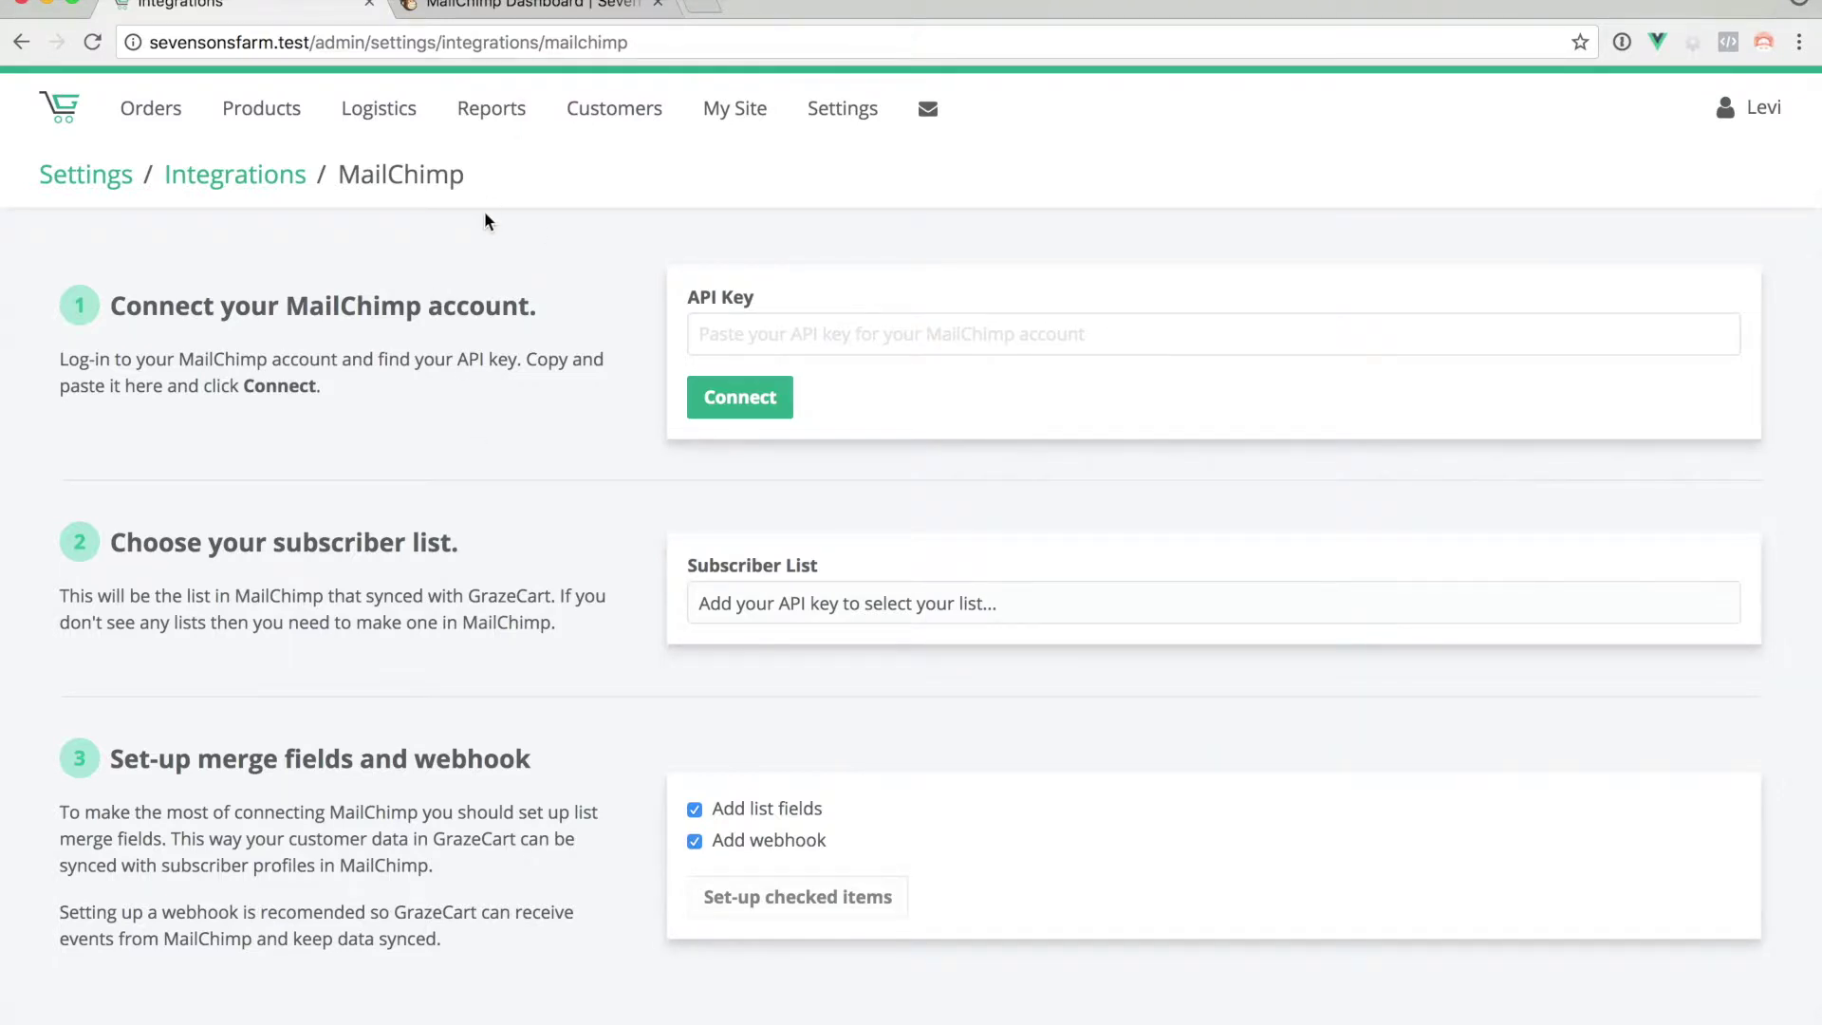
- Switch from GrazeCart's MailChimp integration page to the MailChimp dashboard tab
left_click(579, 5)
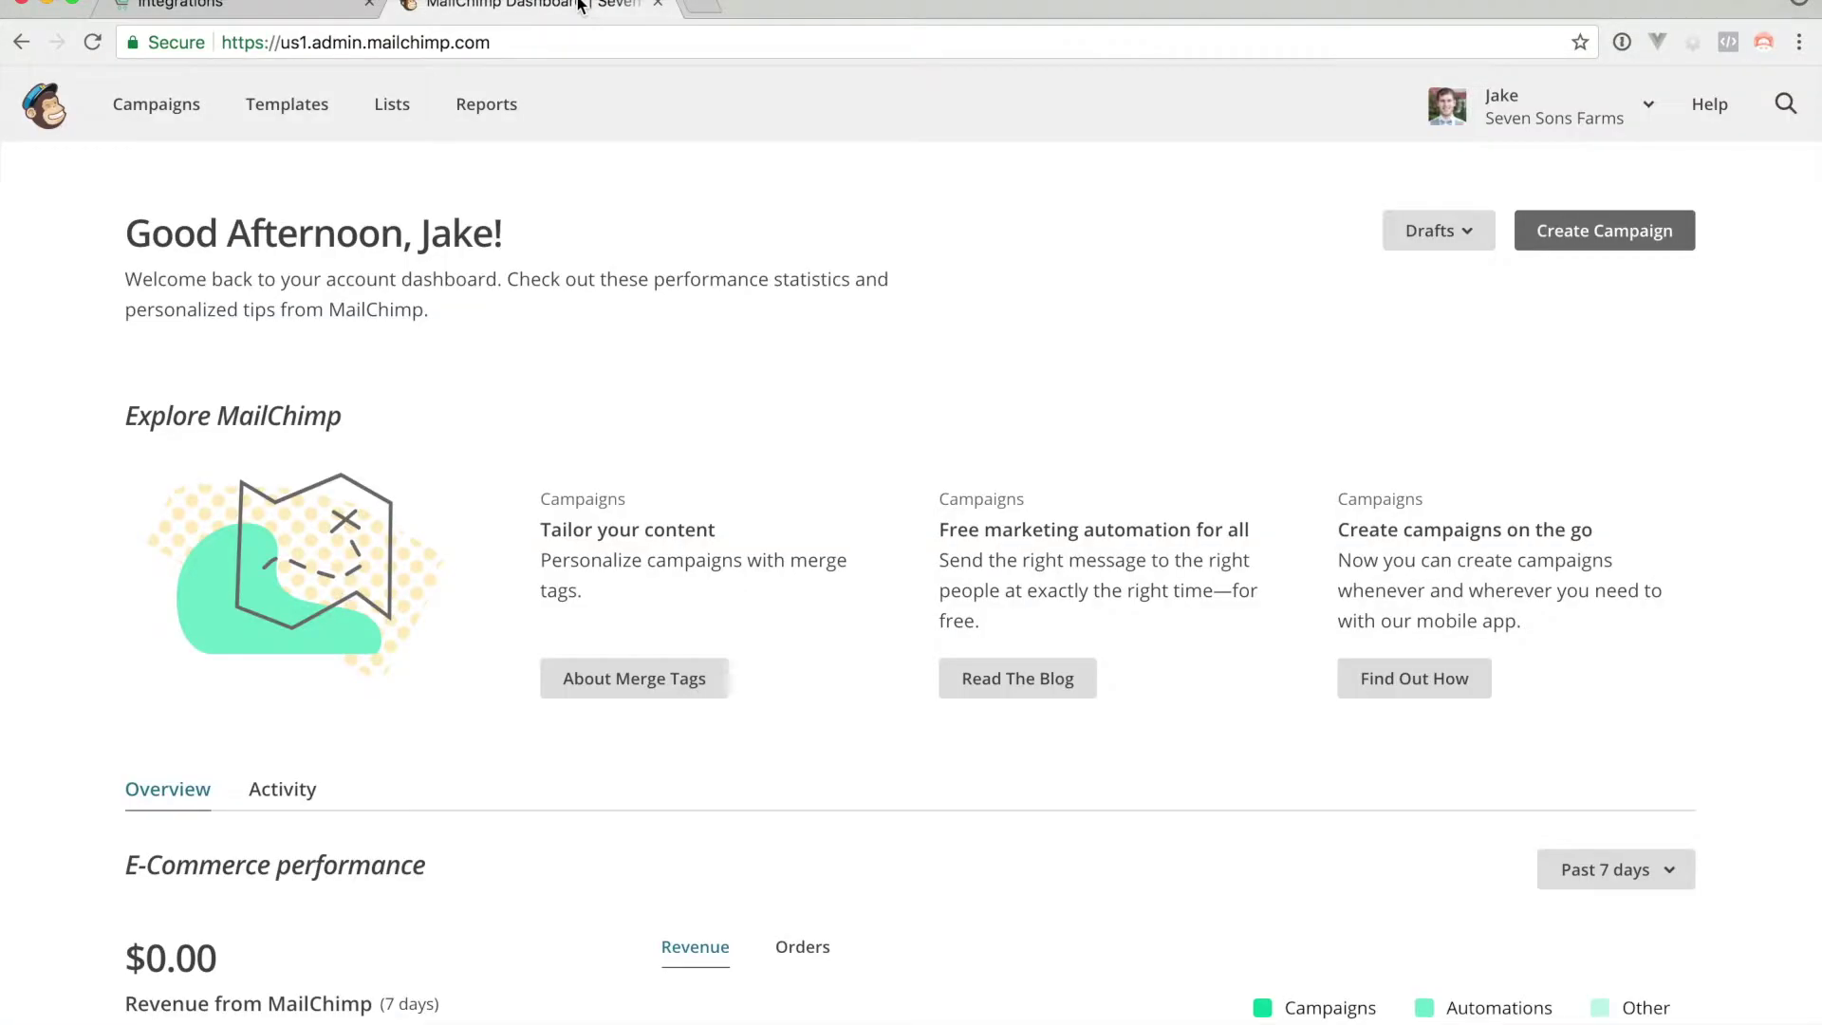
- Copy the active API key from MailChimp's Account > Extras > API keys page, then return to GrazeCart
left_click(1568, 120)
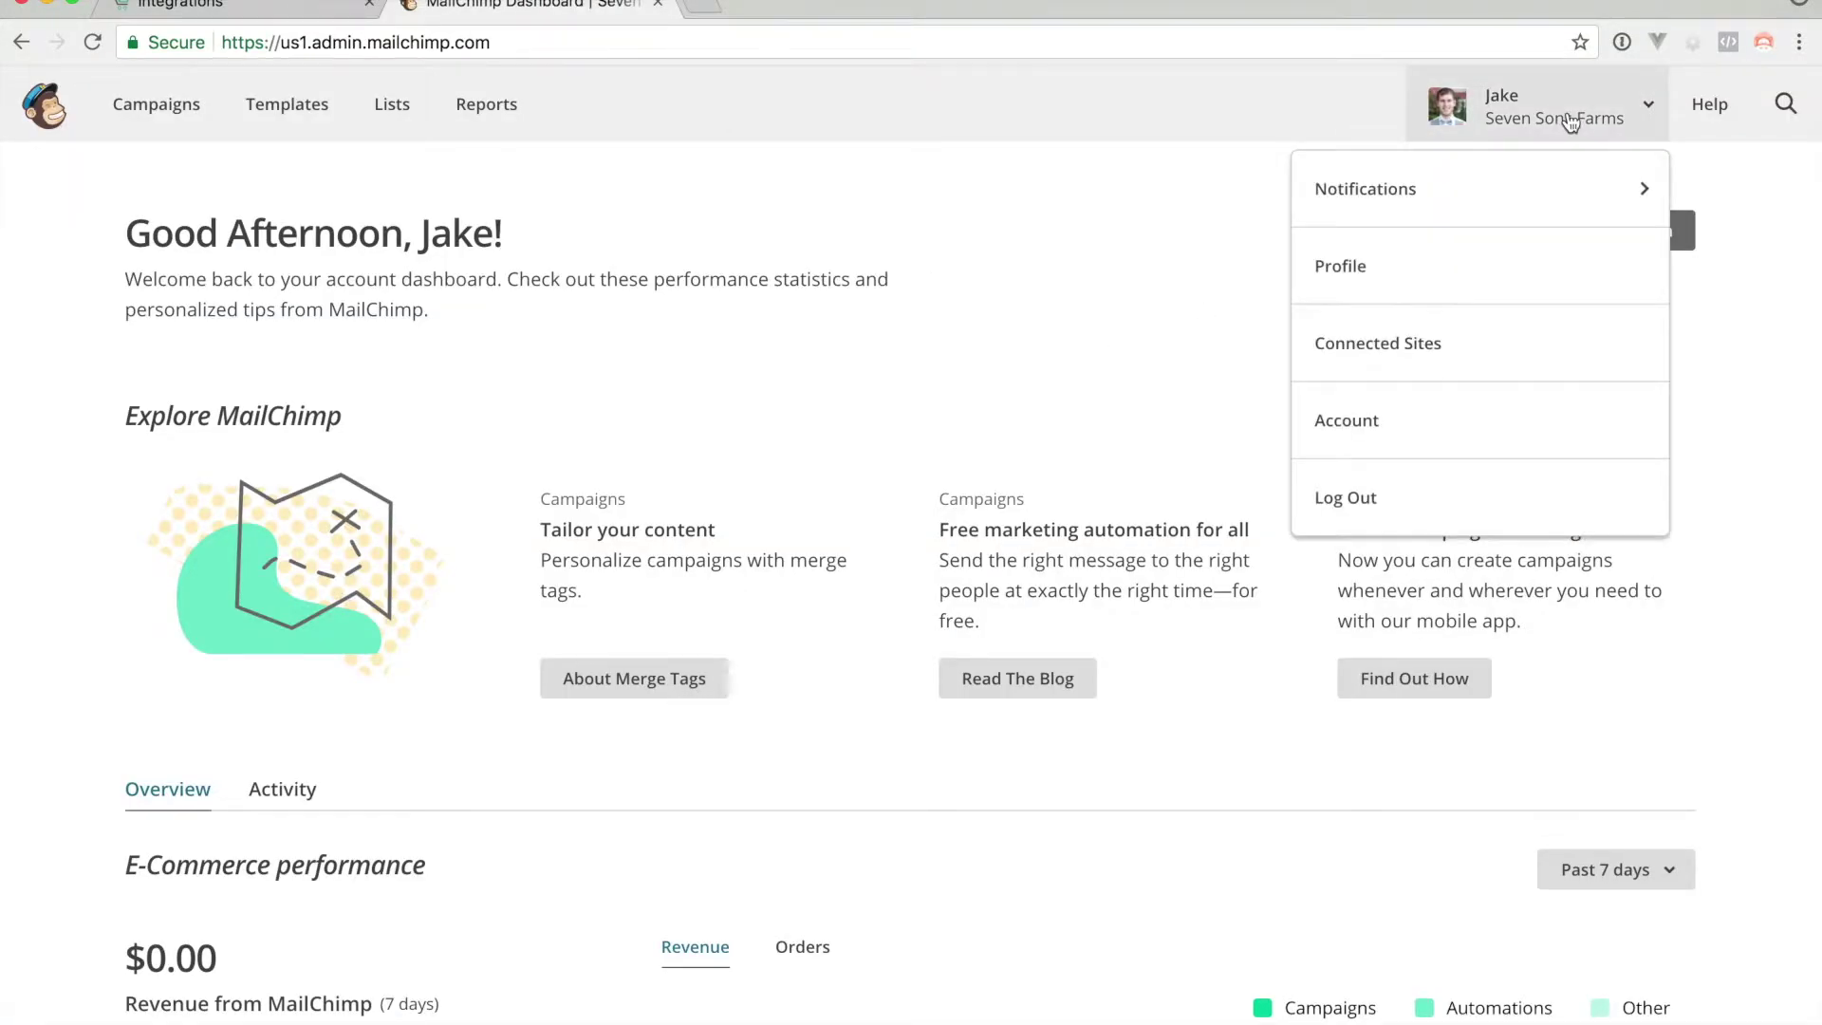
left_click(1371, 423)
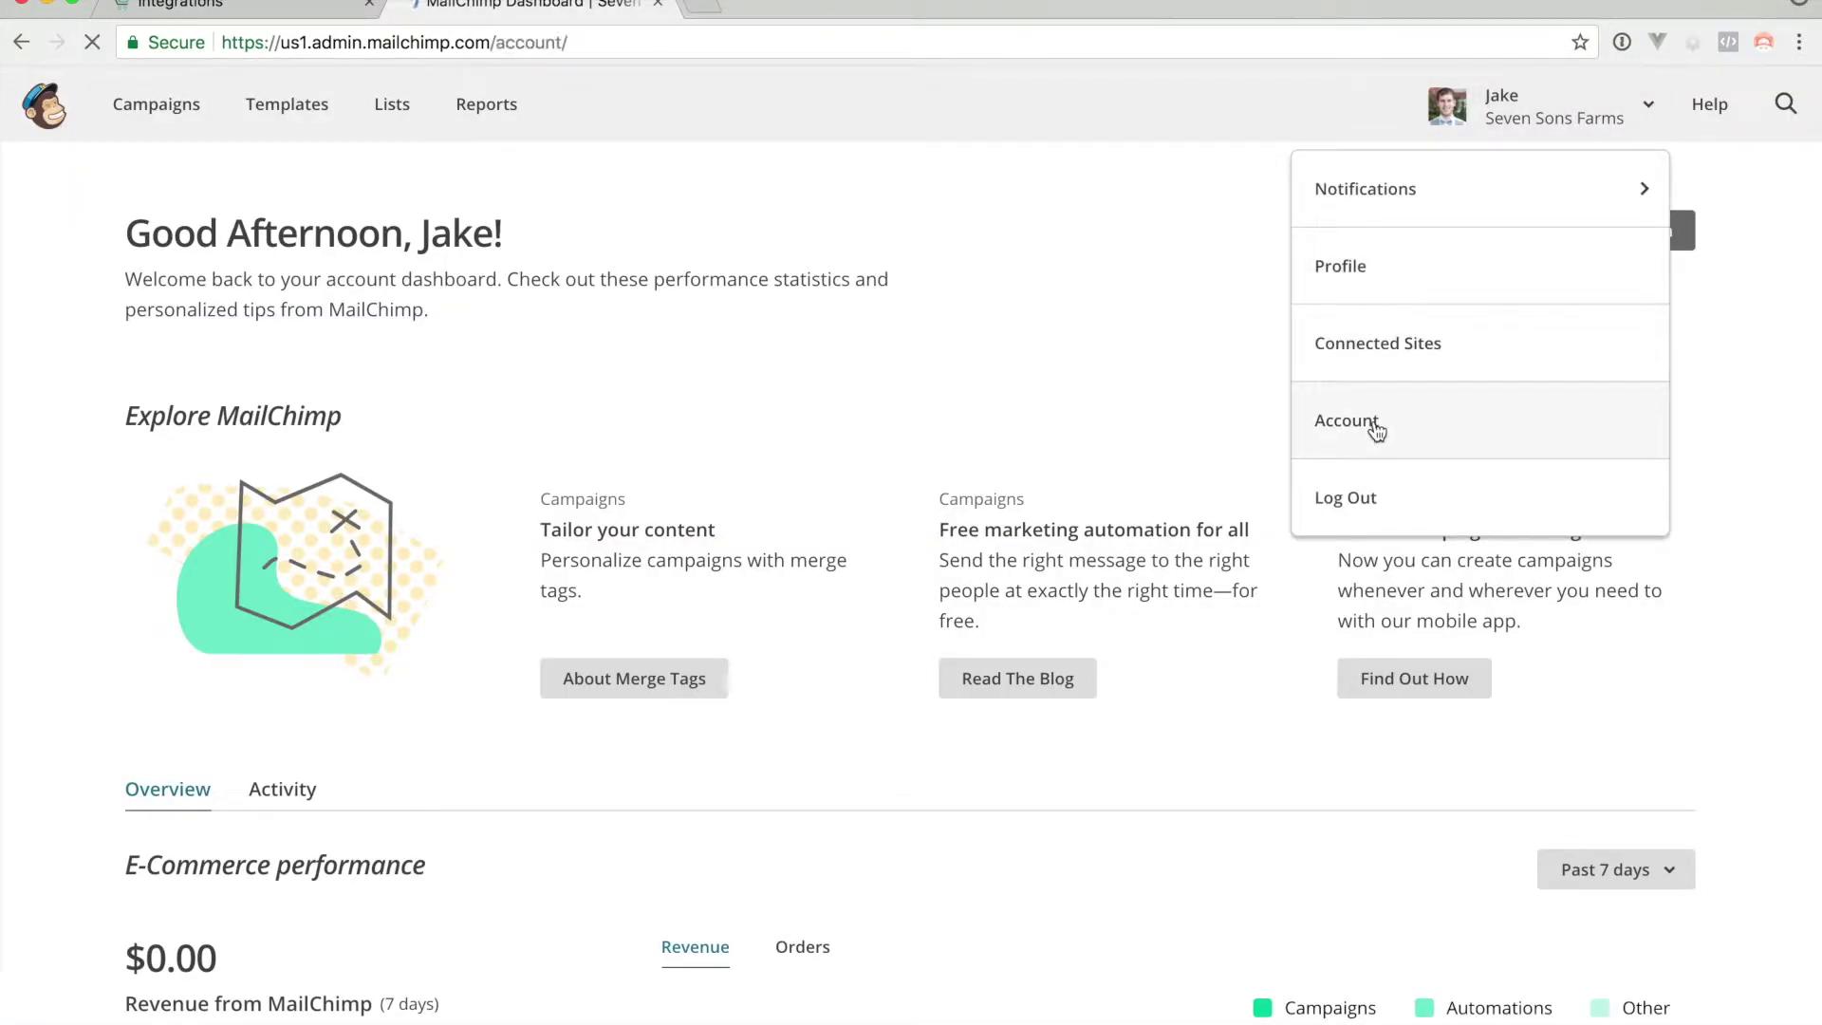
left_click(577, 357)
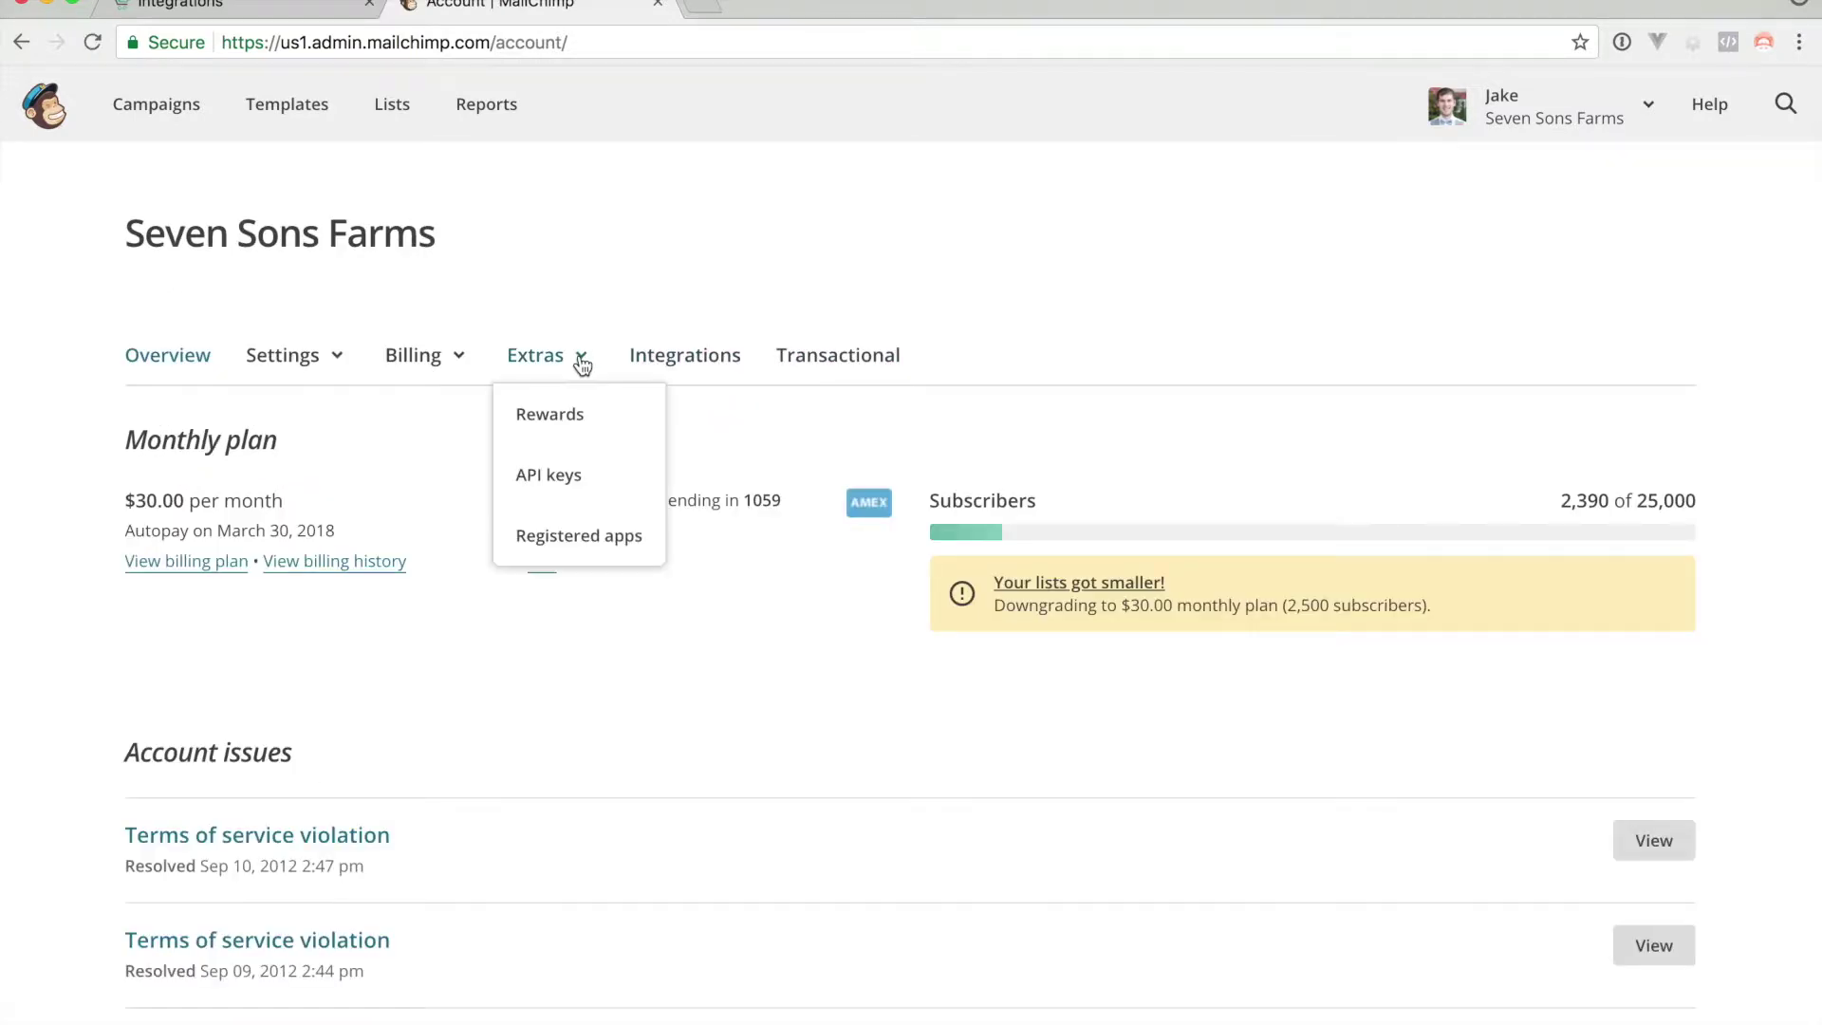
left_click(578, 475)
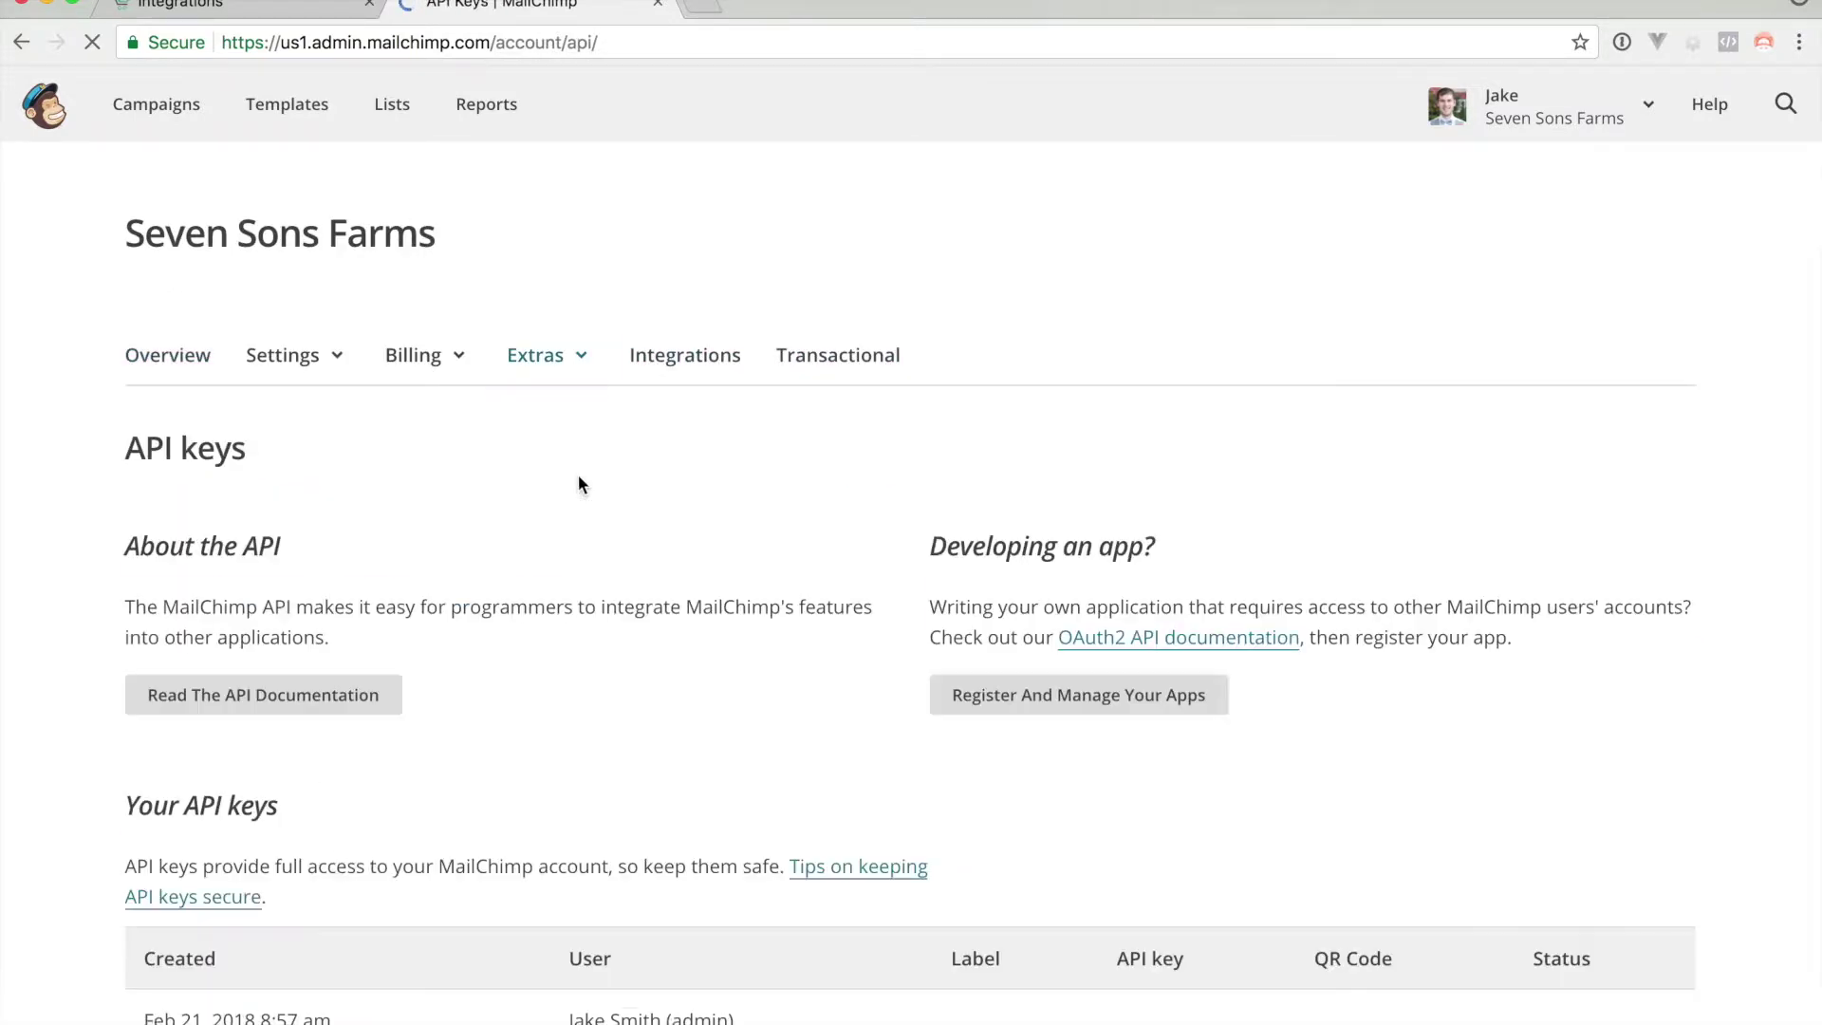
scroll(725, 546, "down", 7)
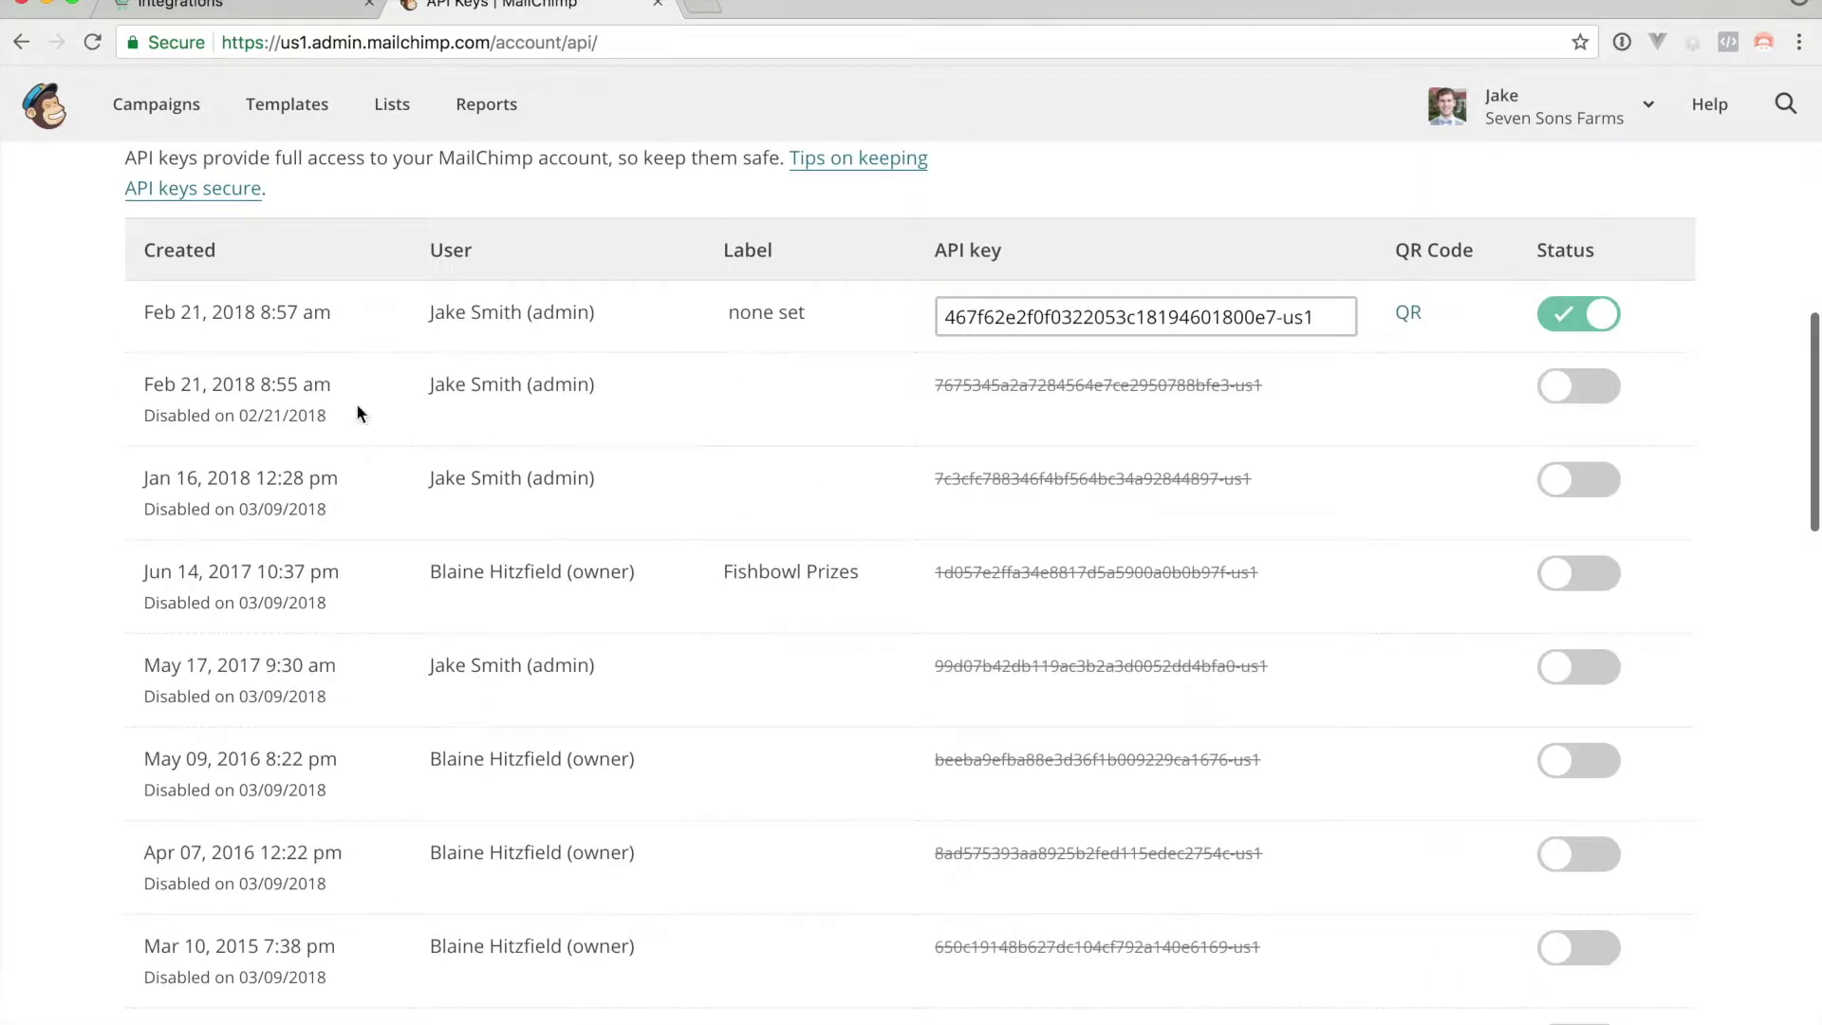
scroll(556, 601, "down", 5)
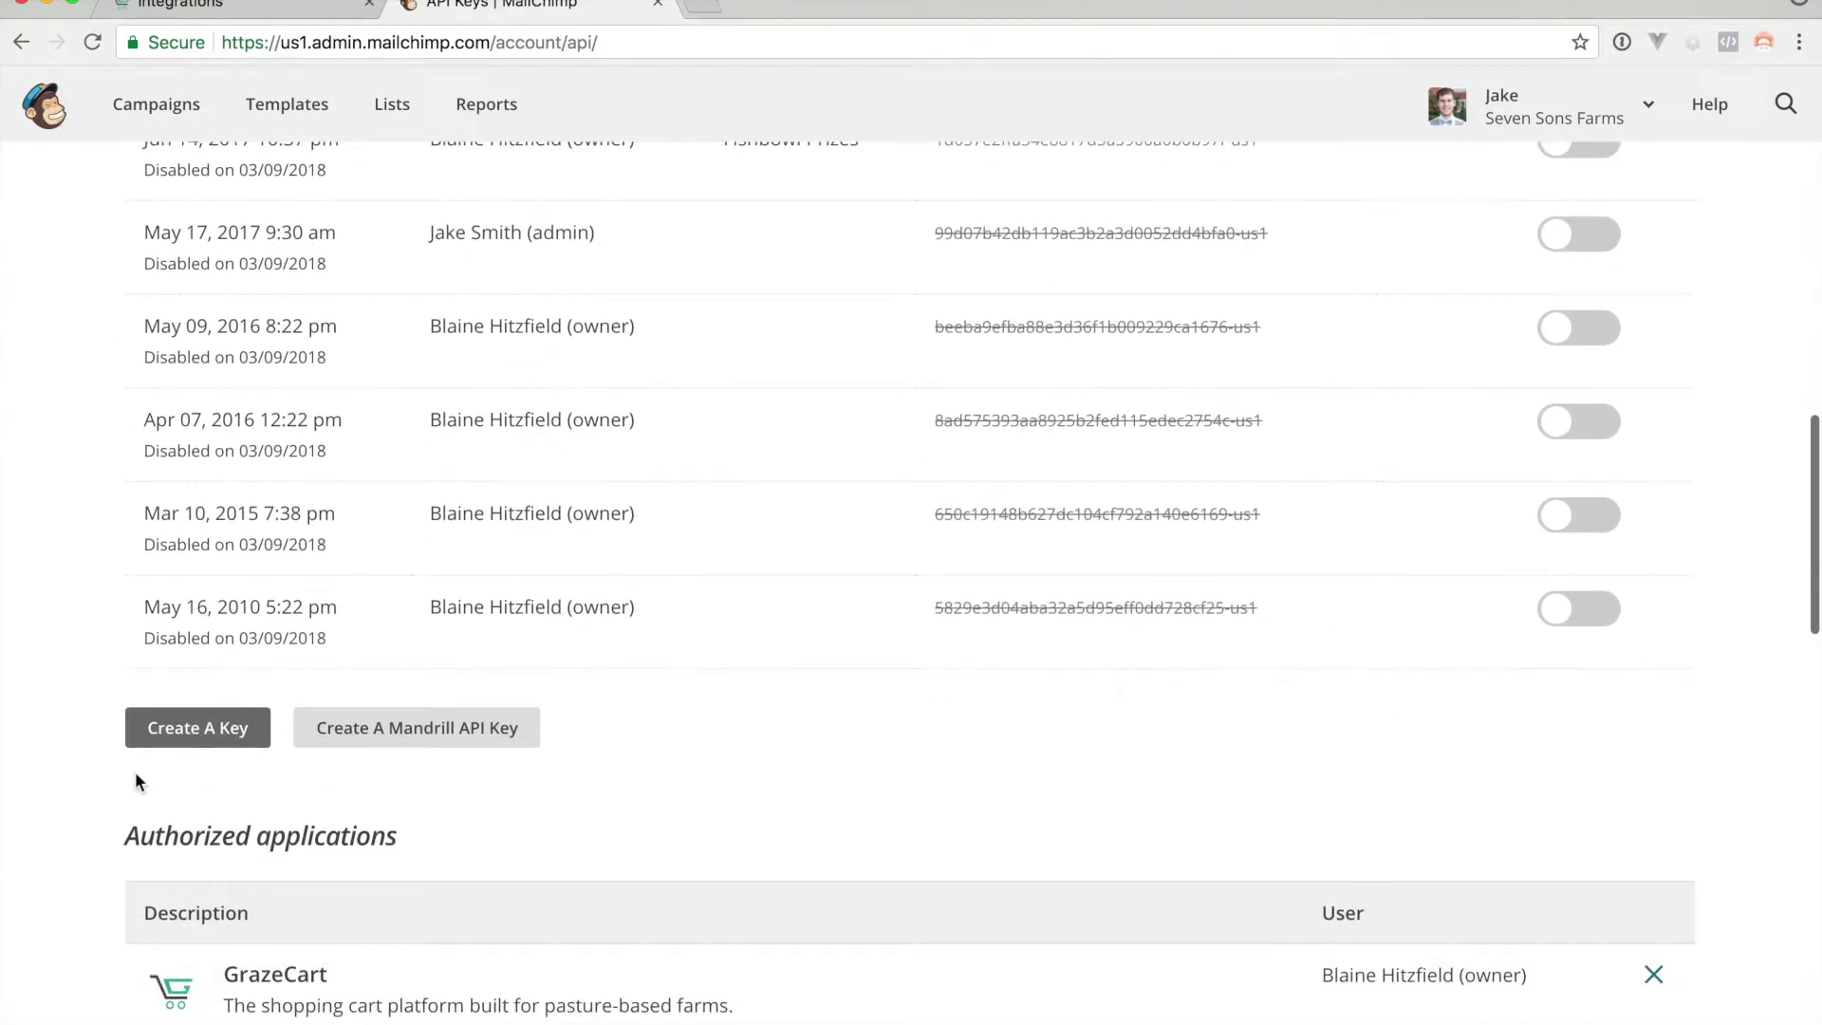
scroll(737, 444, "up", 7)
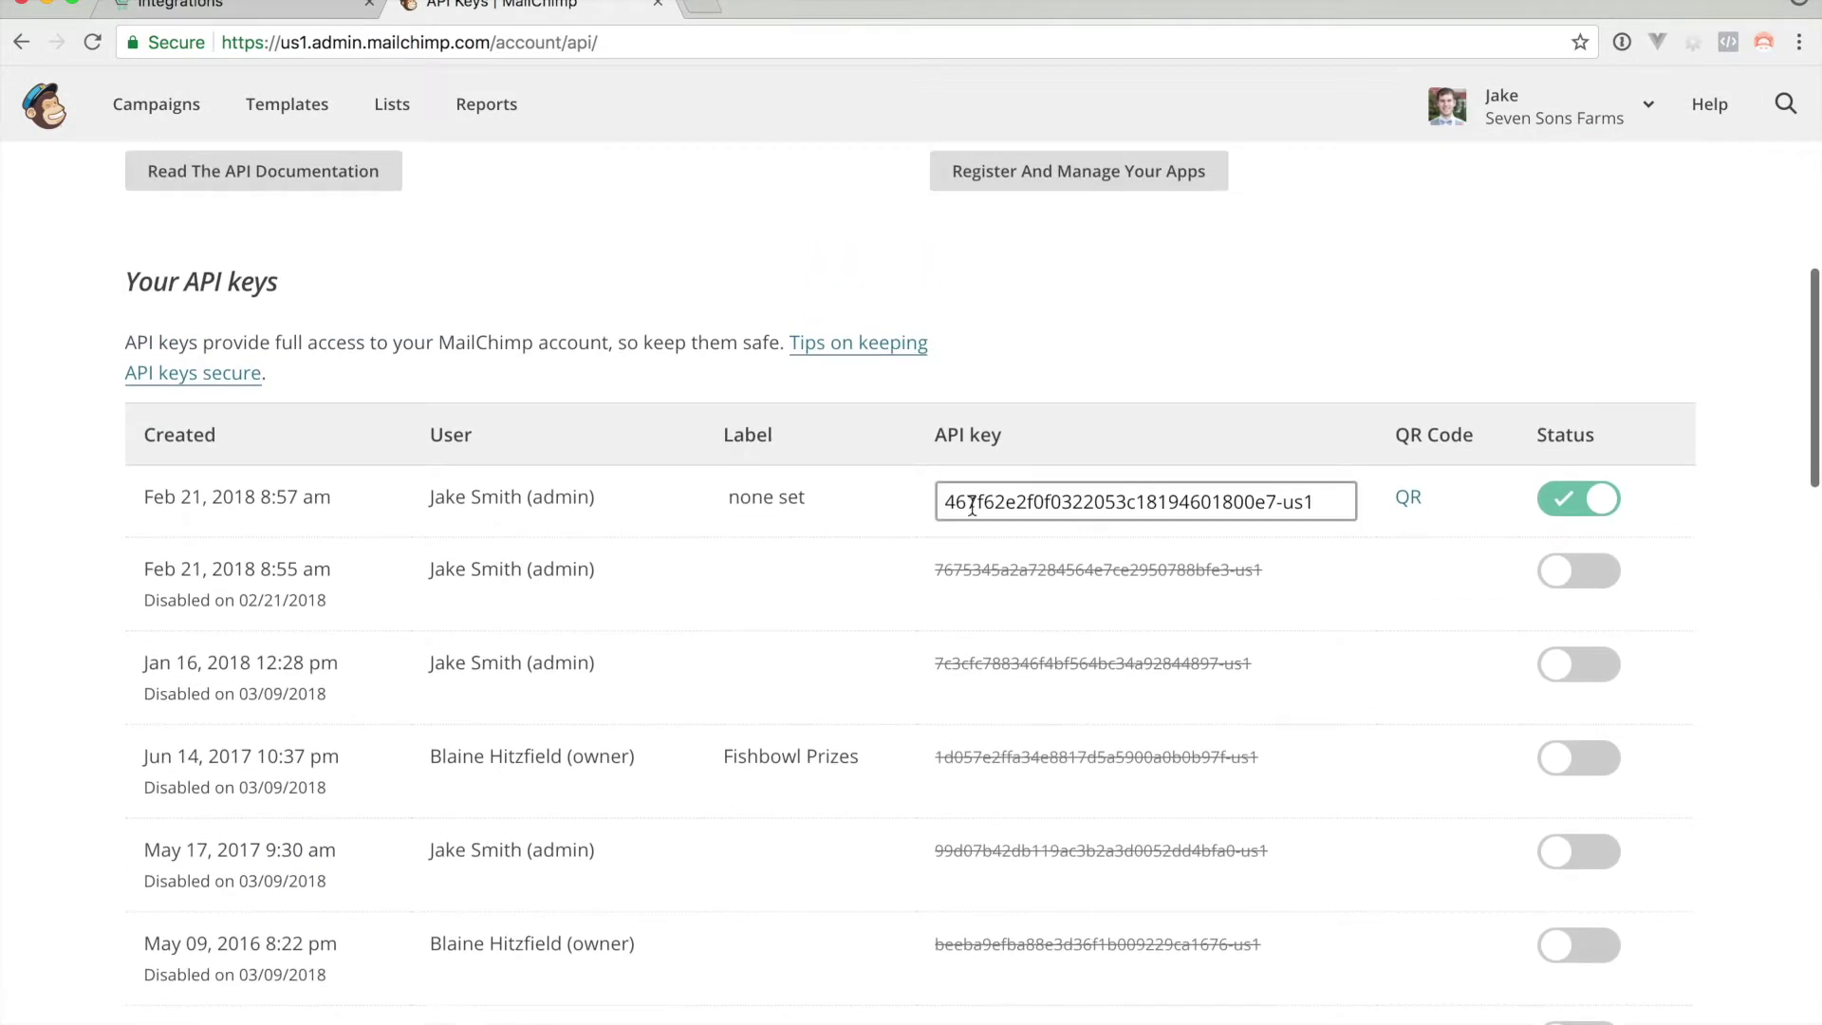
left_click(1018, 510)
key("ctrl+c")
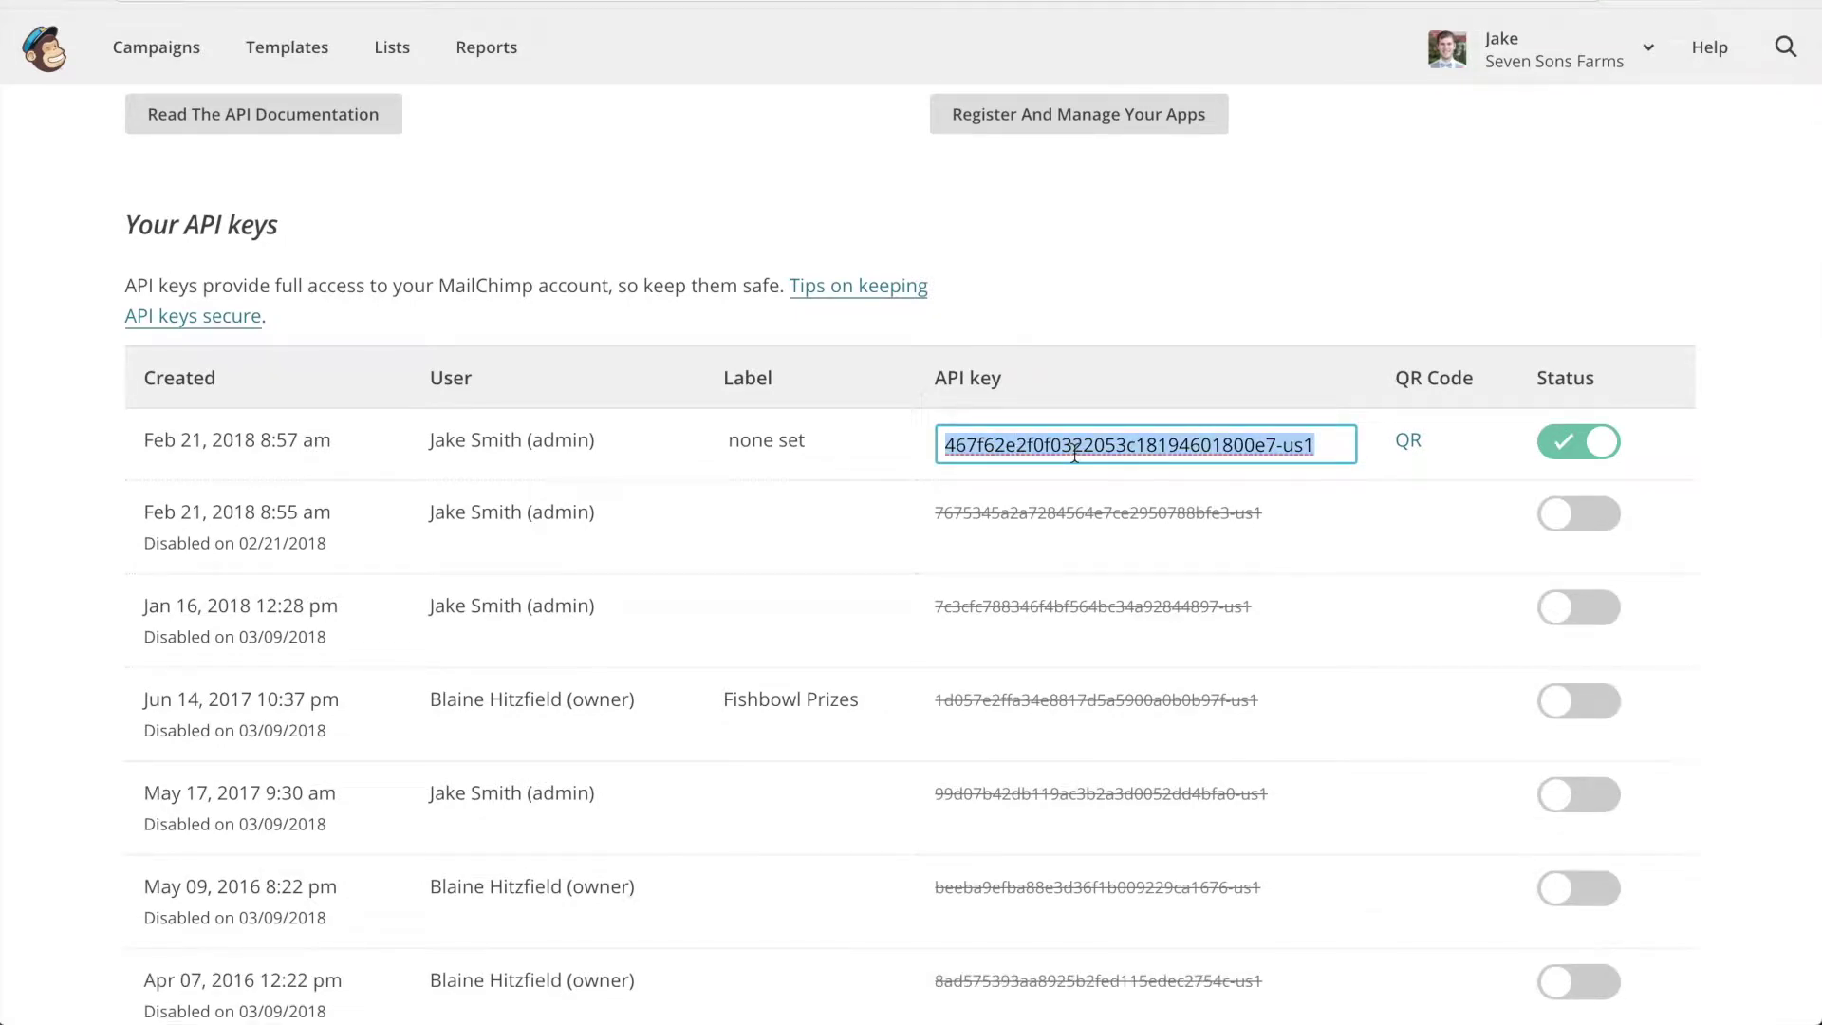
left_click(441, 2)
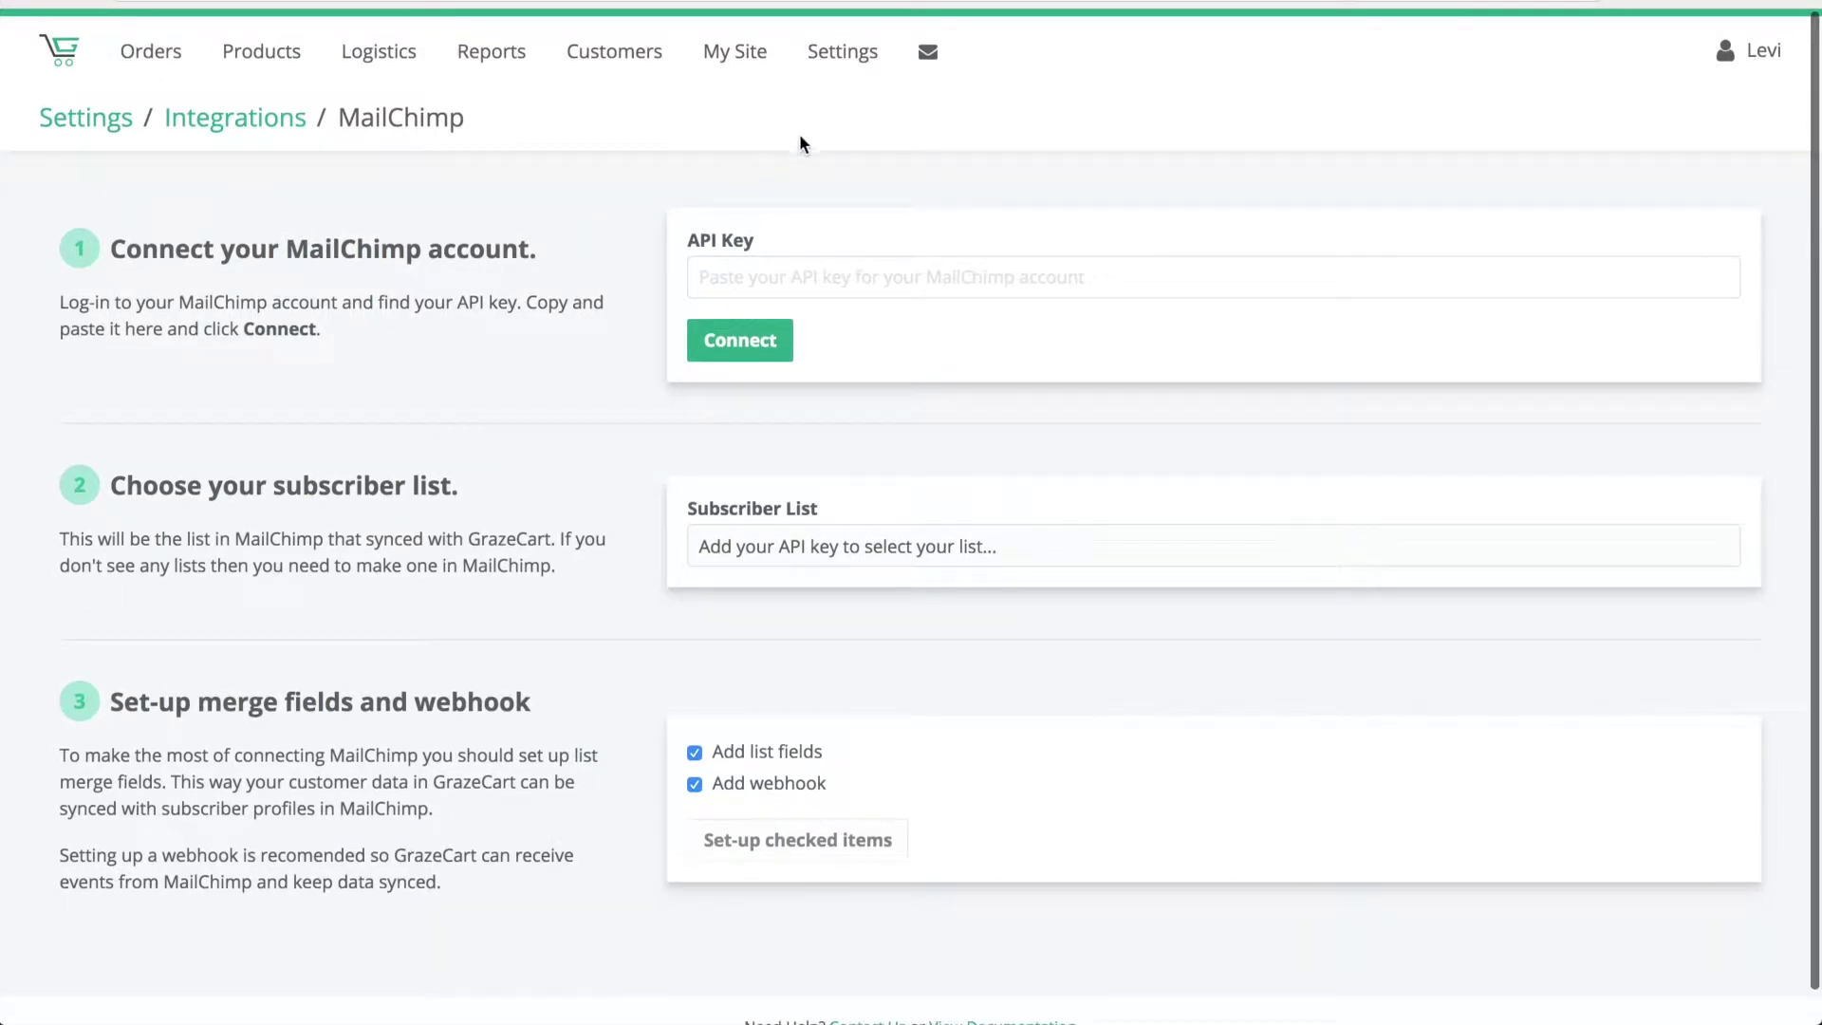
- Paste the copied API key into GrazeCart's MailChimp integration settings and connect the account
left_click(852, 75)
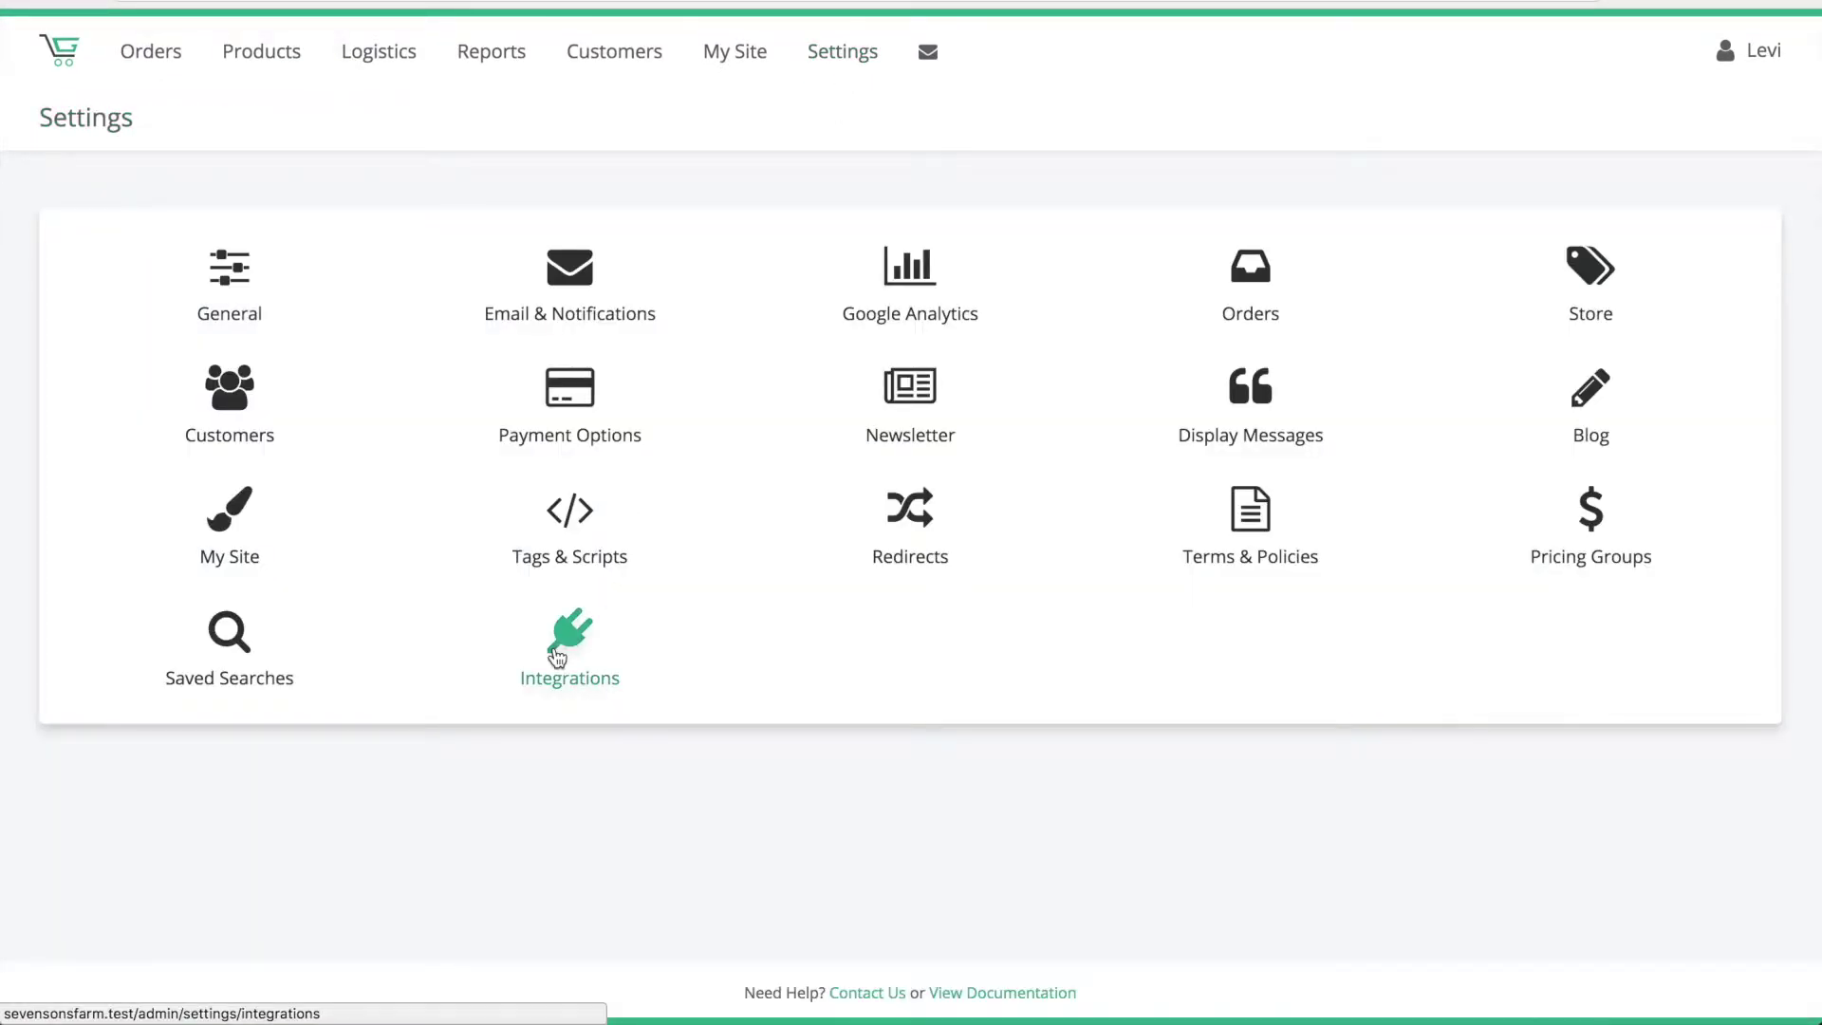
left_click(560, 649)
left_click(182, 317)
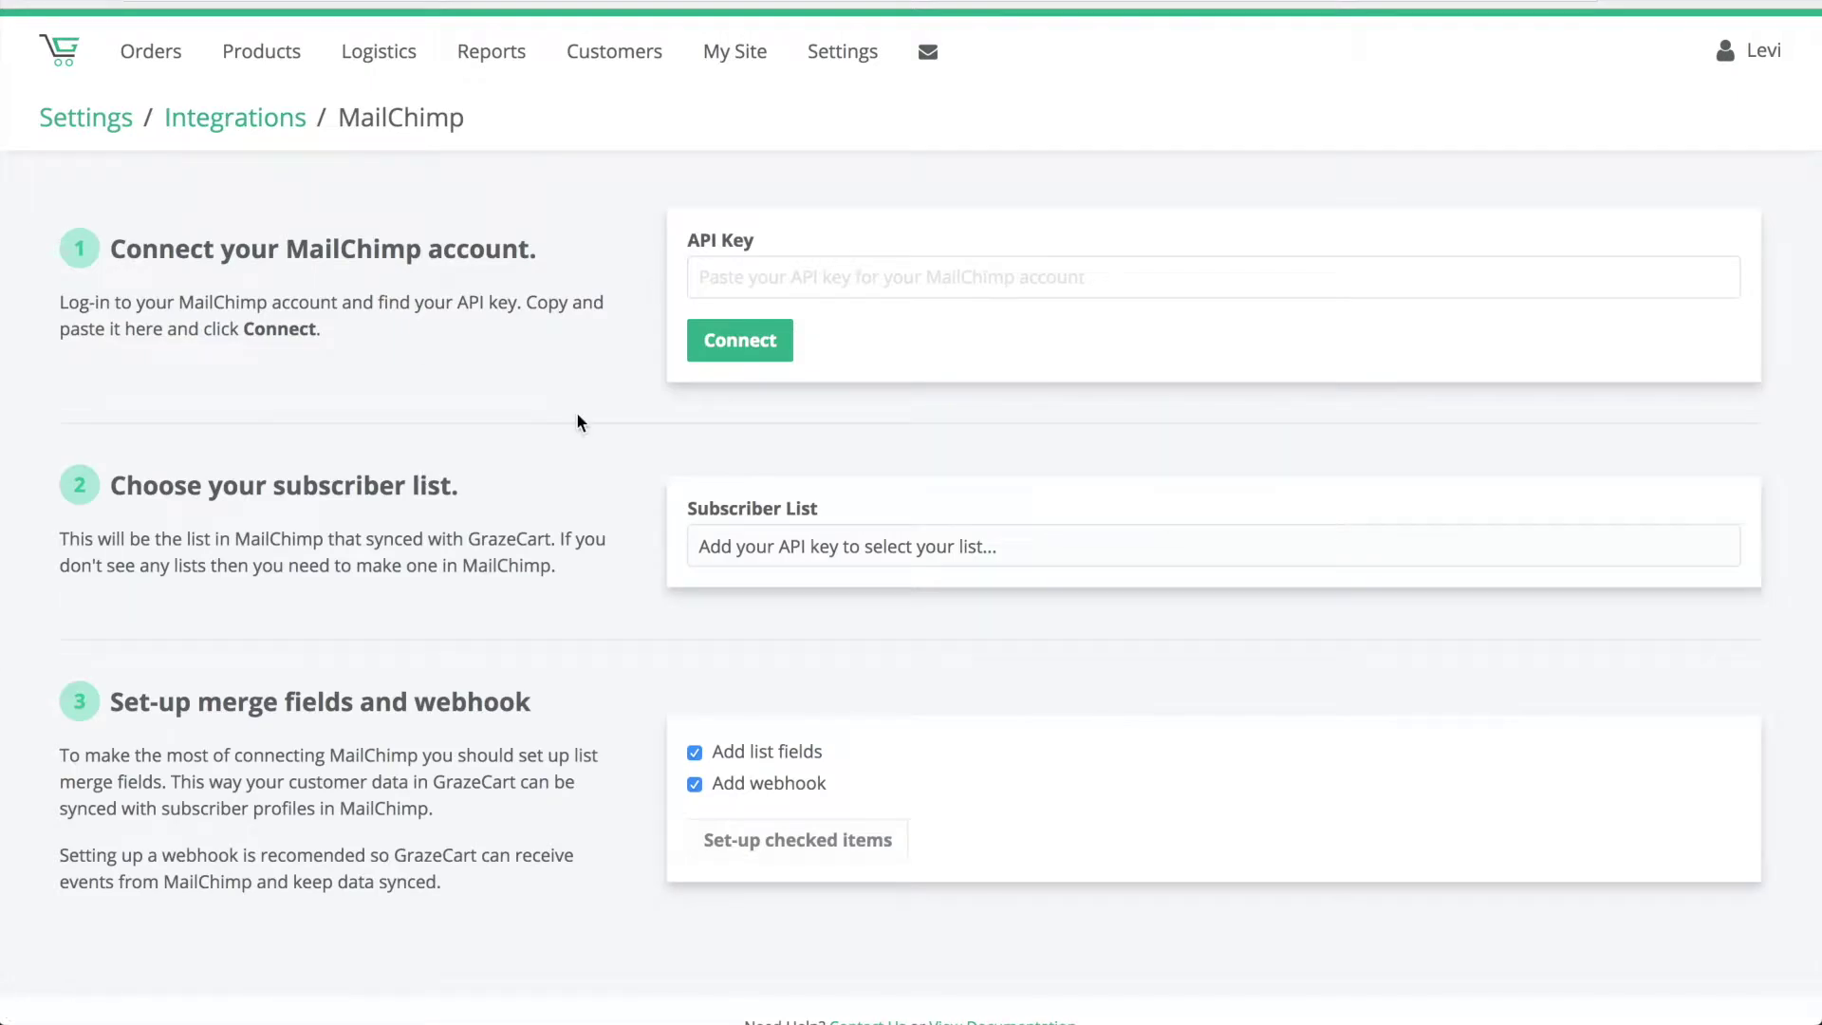
left_click(759, 273)
key("ctrl+v")
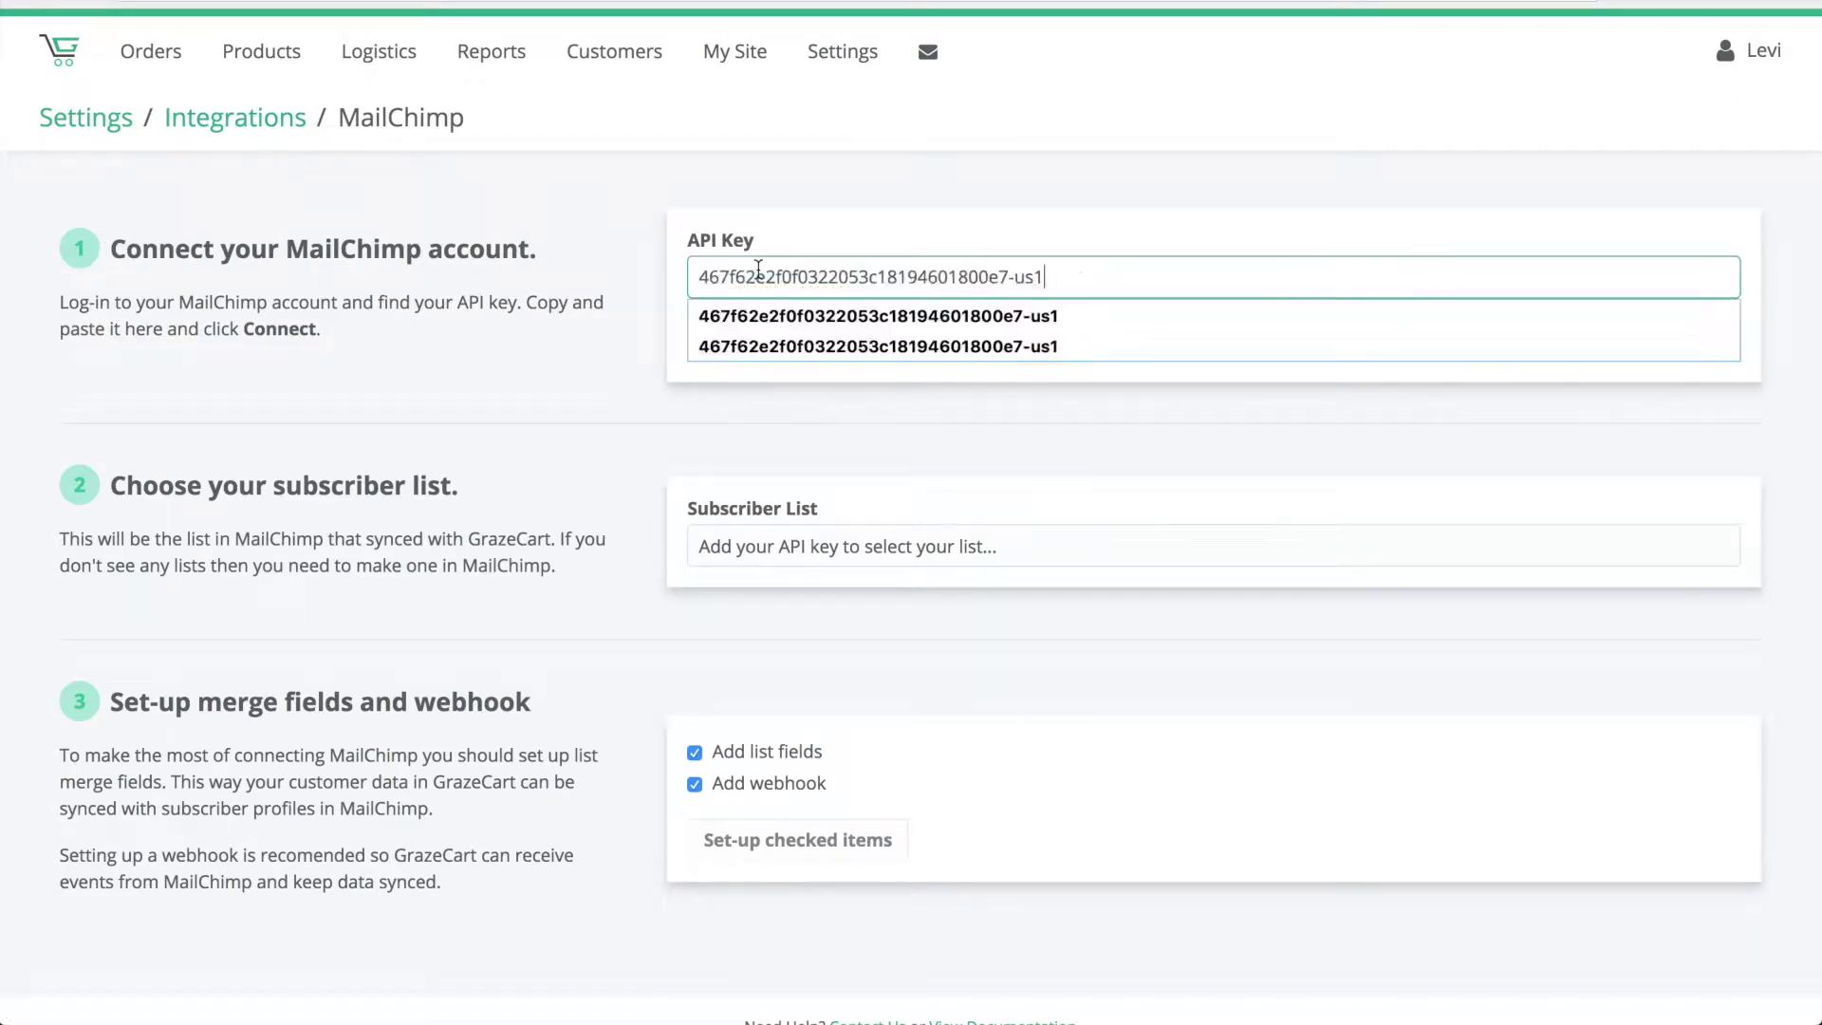
key("Escape")
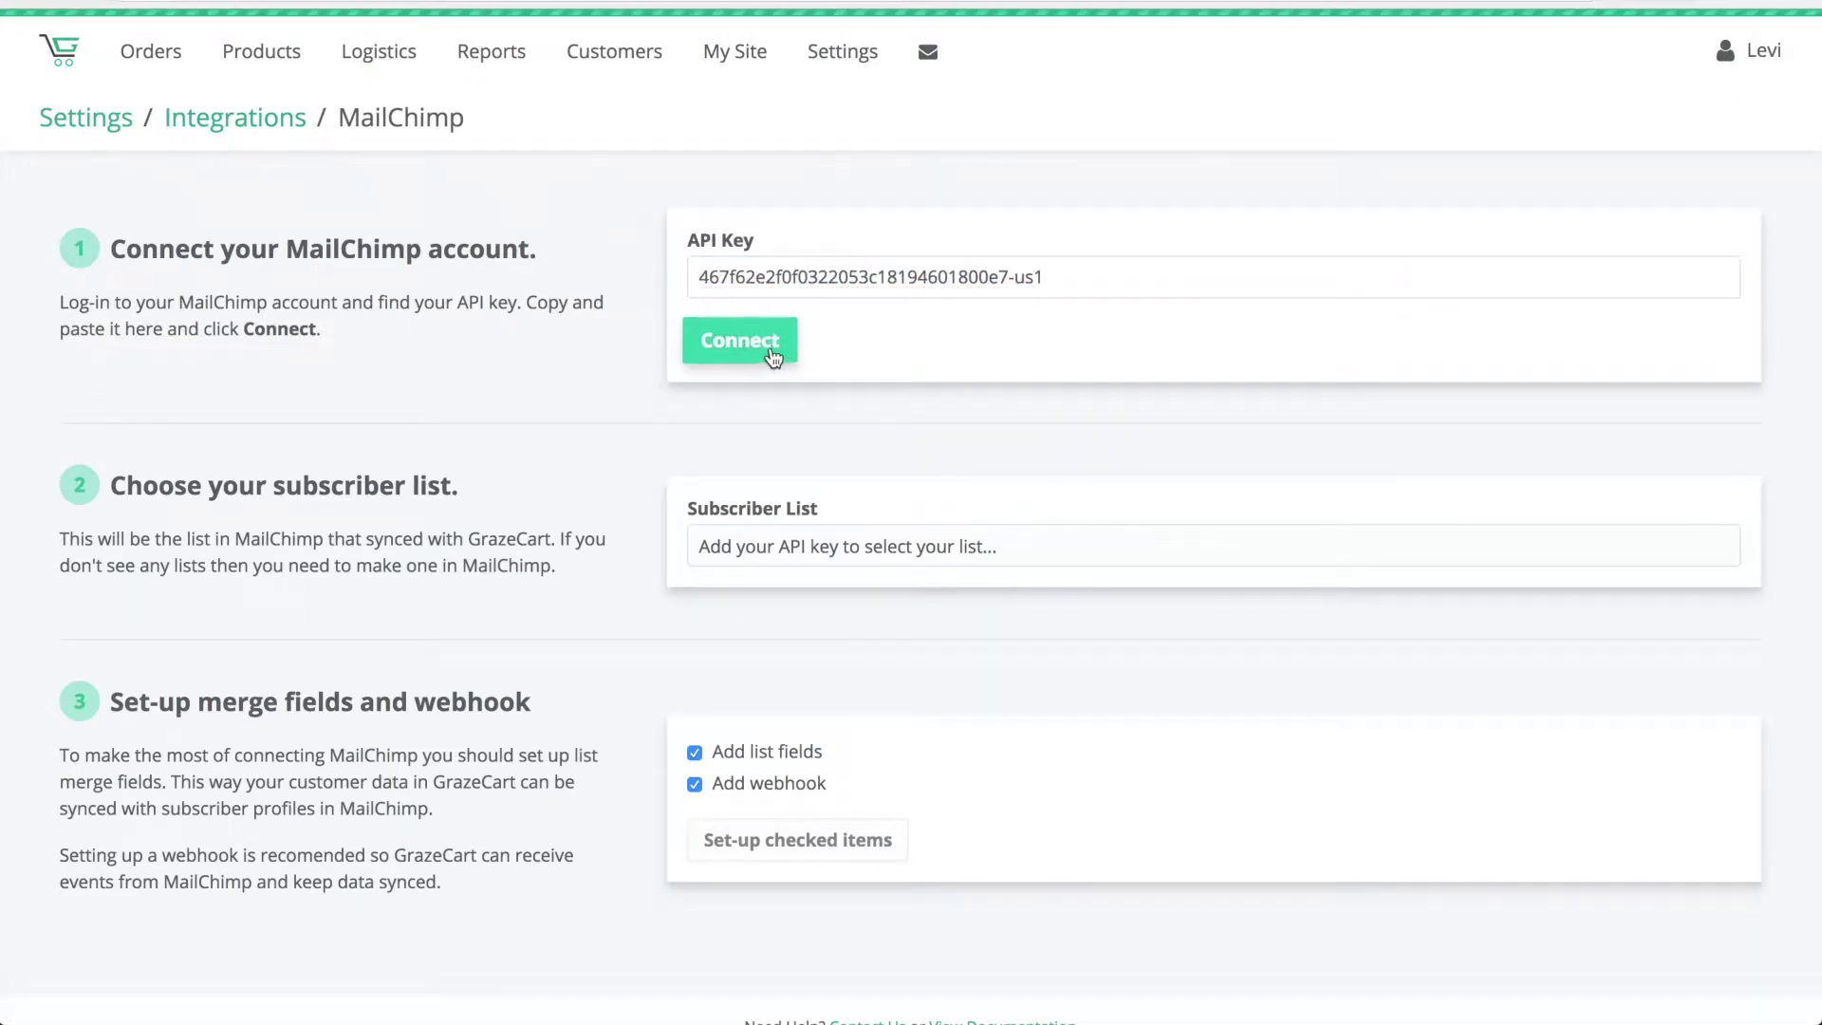
left_click(751, 351)
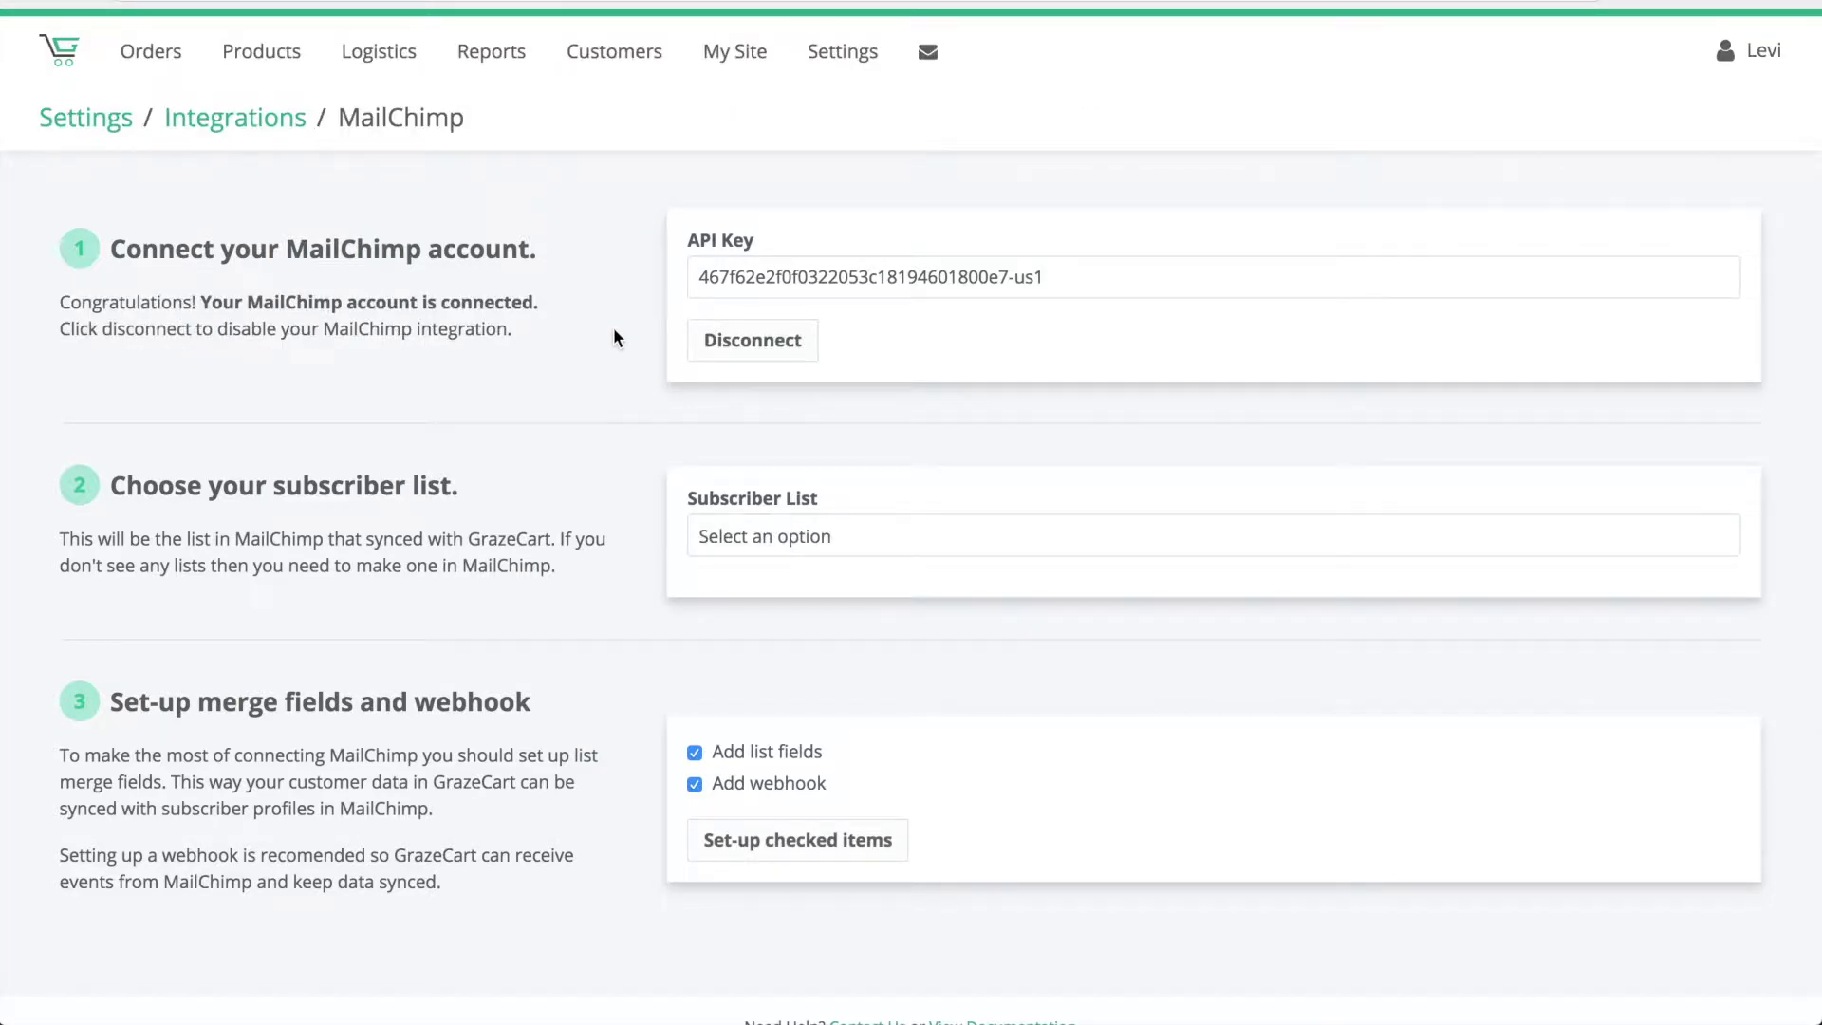
- Choose Farm Newsletter from the MailChimp subscriber list dropdown
scroll(613, 337, "down", 1)
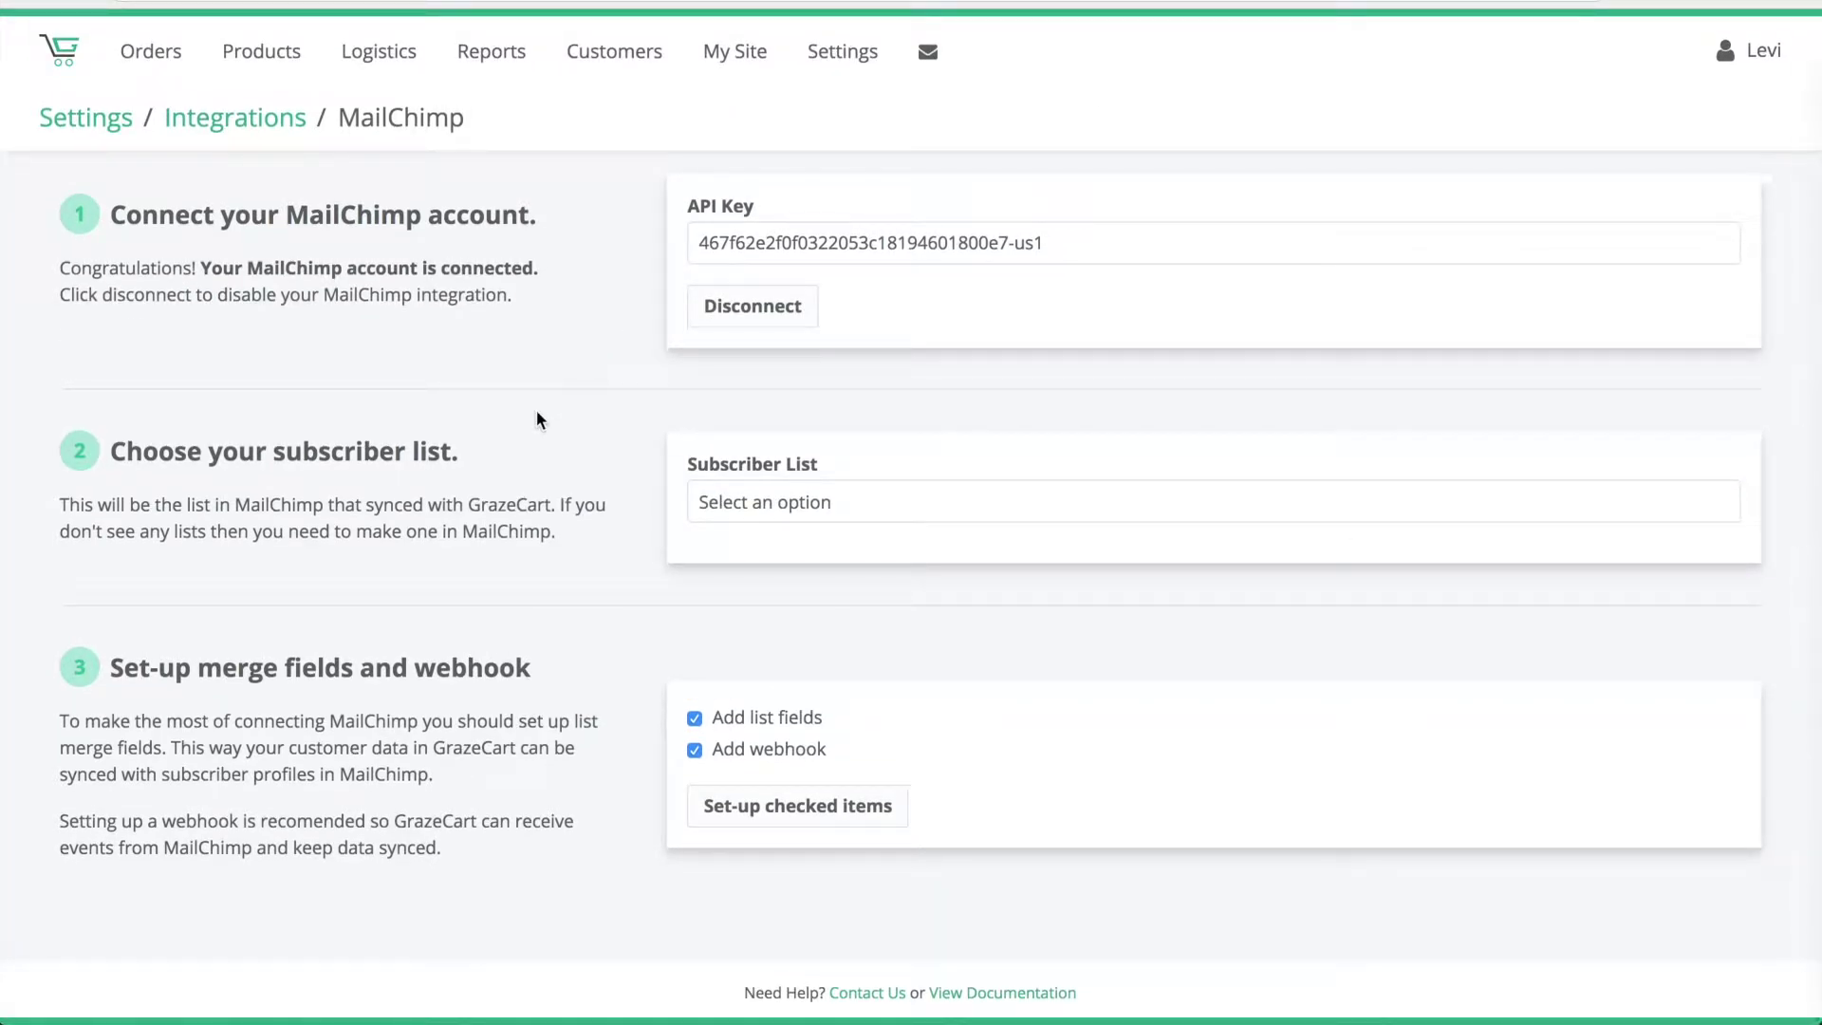
left_click(743, 503)
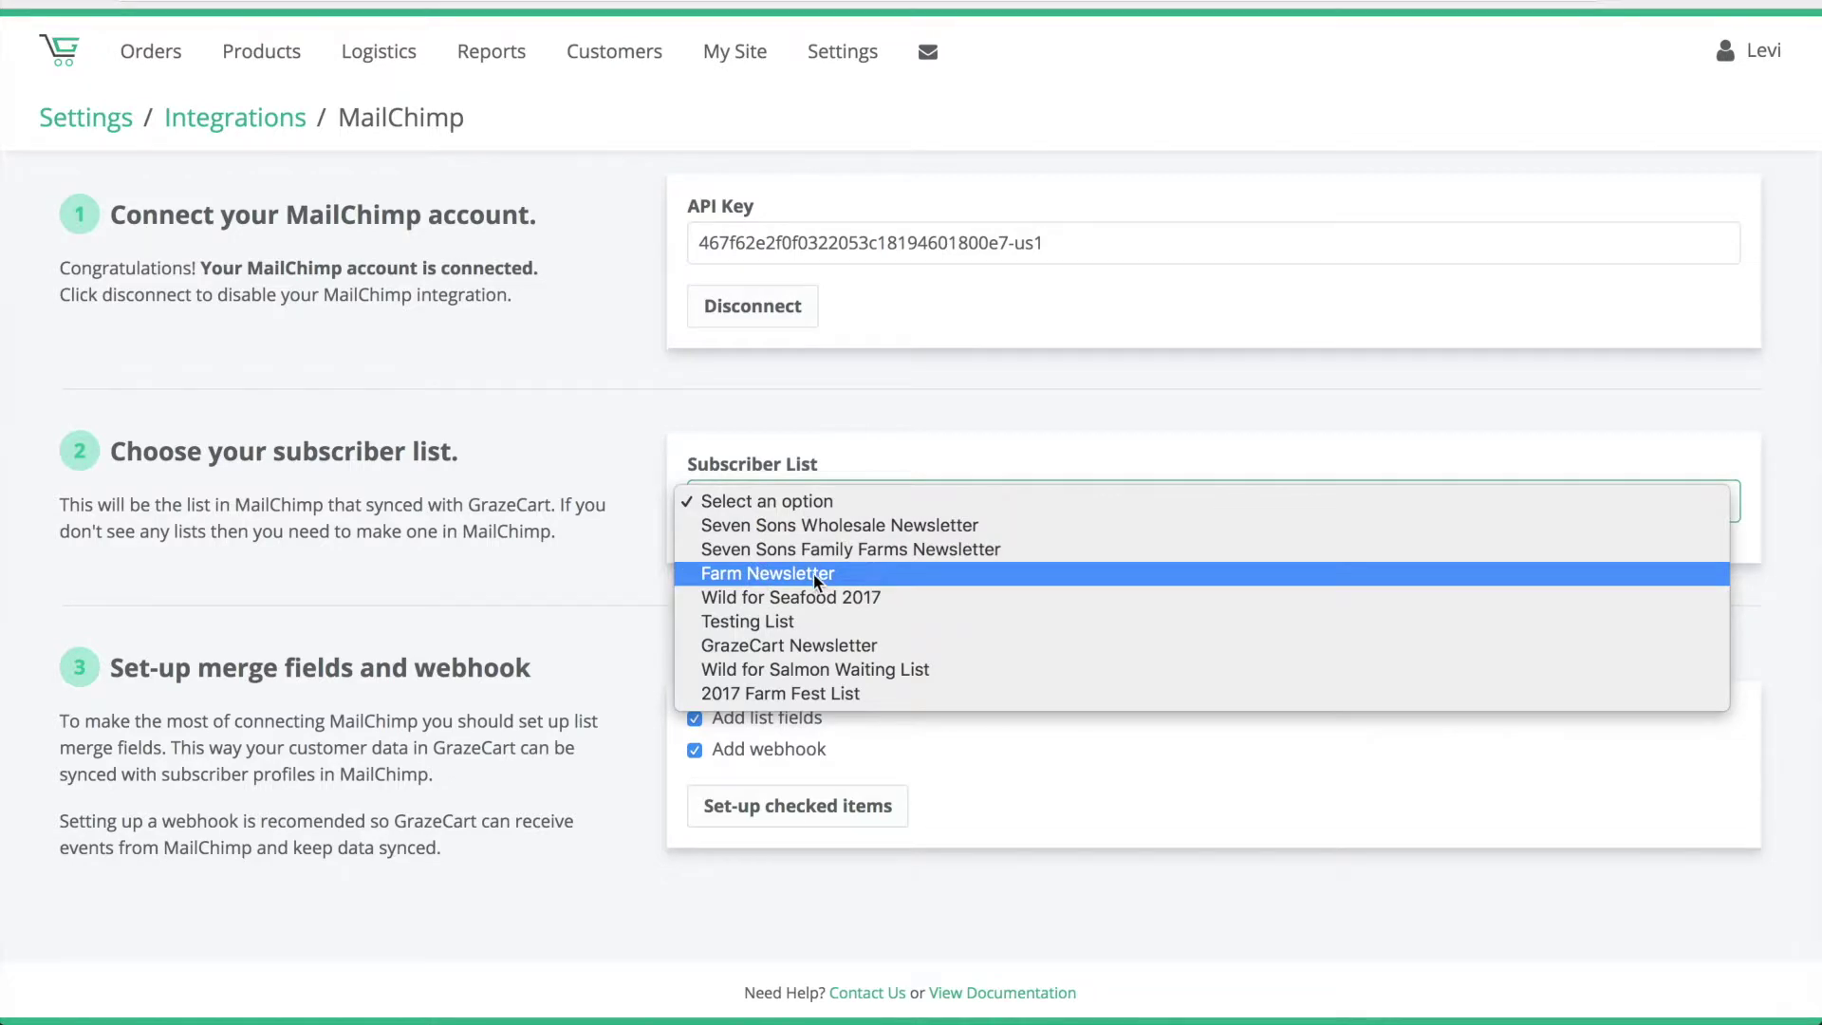
left_click(764, 573)
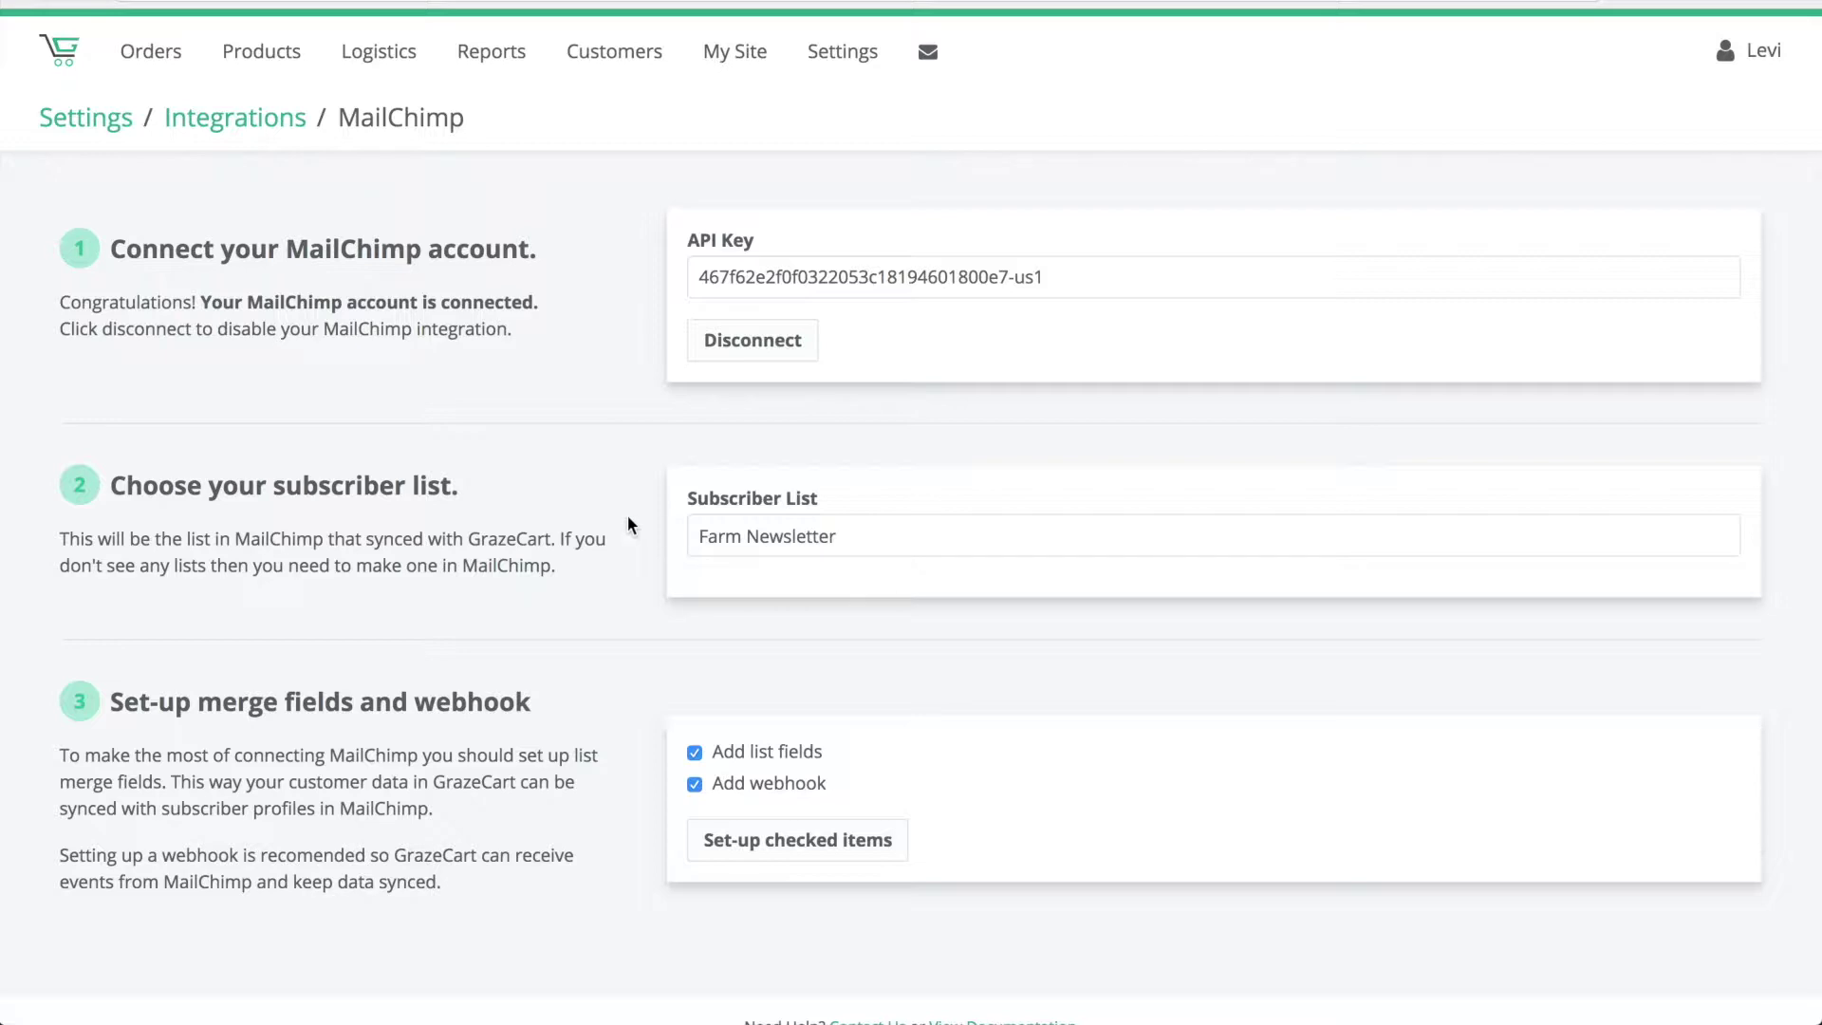
scroll(632, 525, "down", 2)
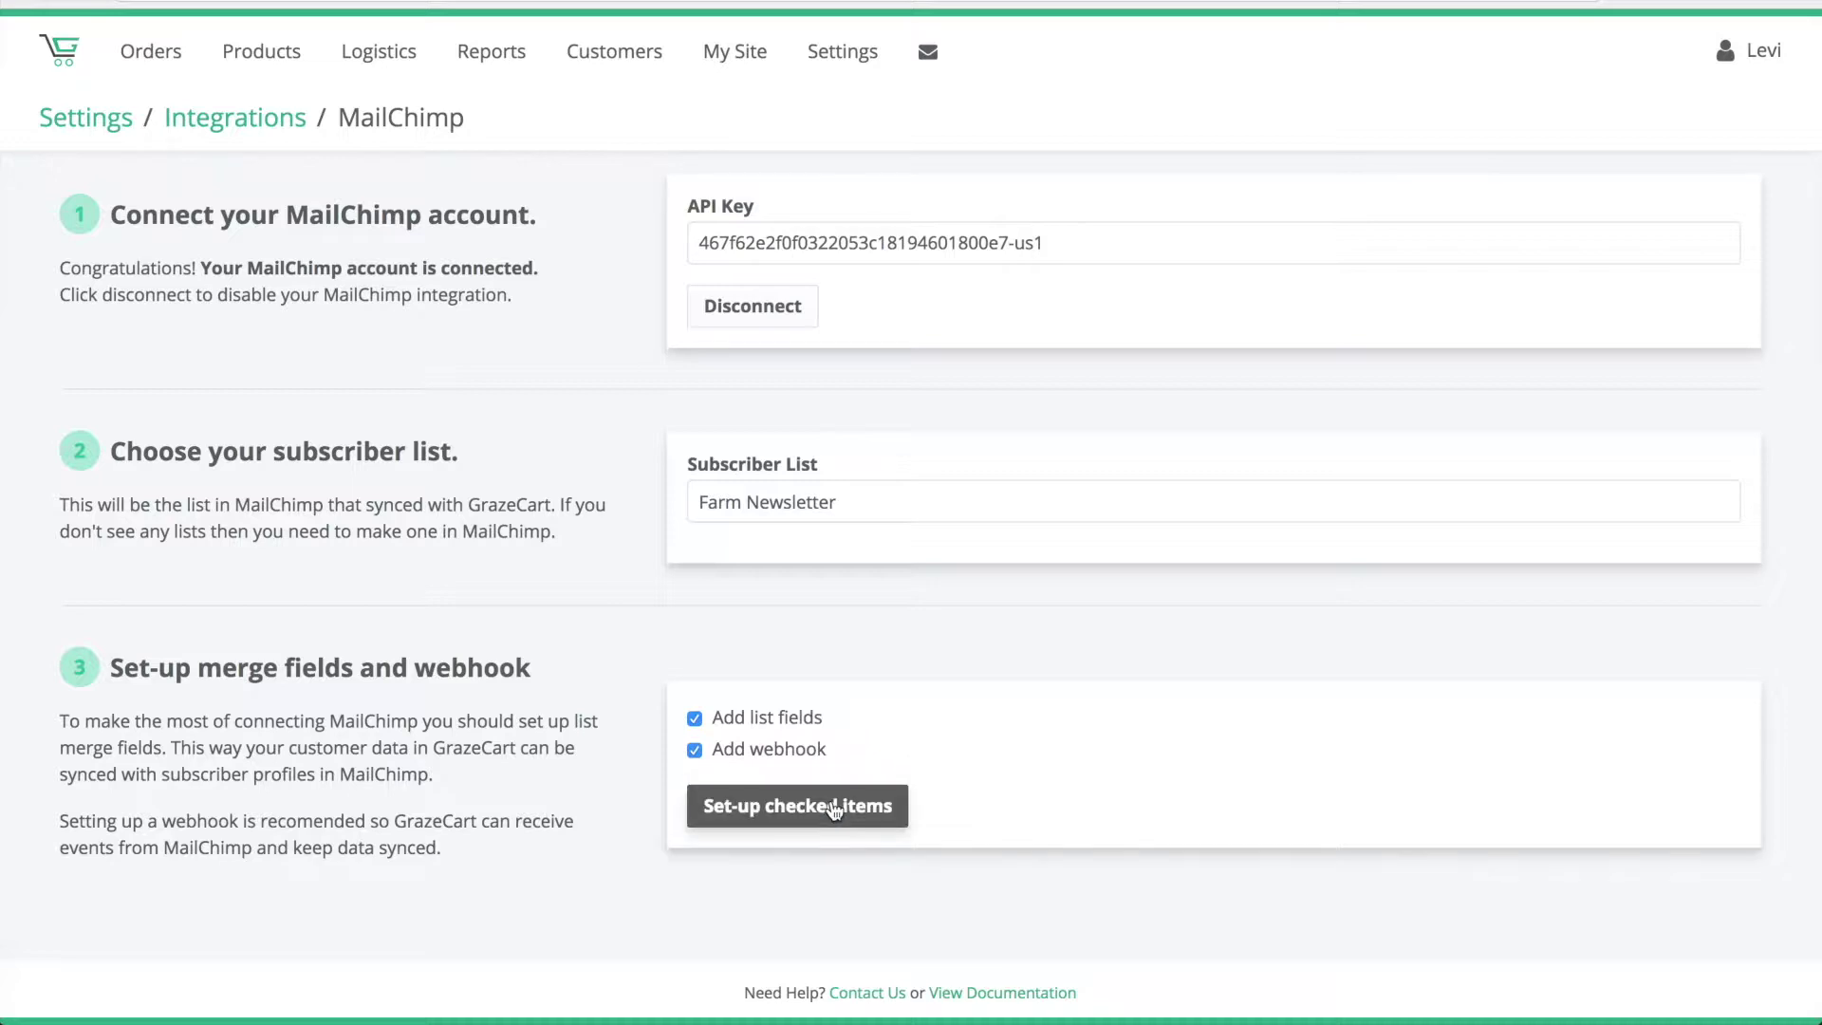
- Run Set-up checked items to add the list fields and webhook to MailChimp
left_click(834, 809)
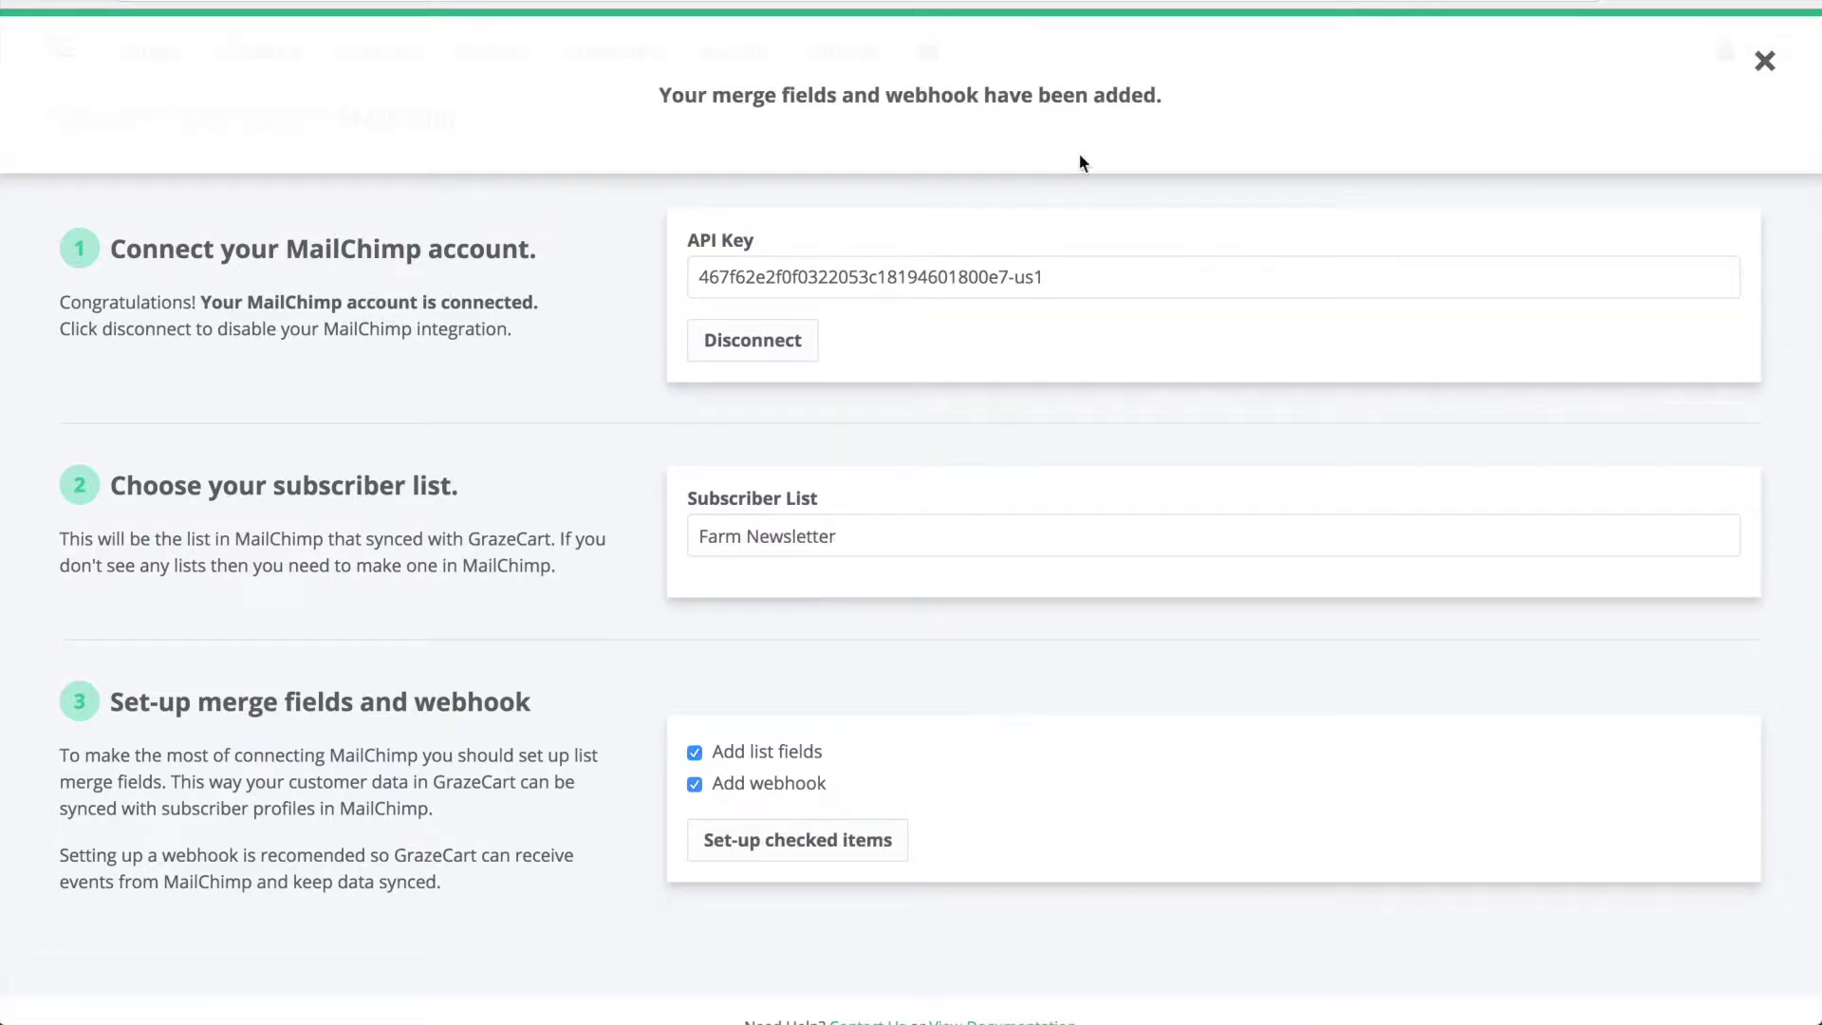
scroll(617, 759, "down", 1)
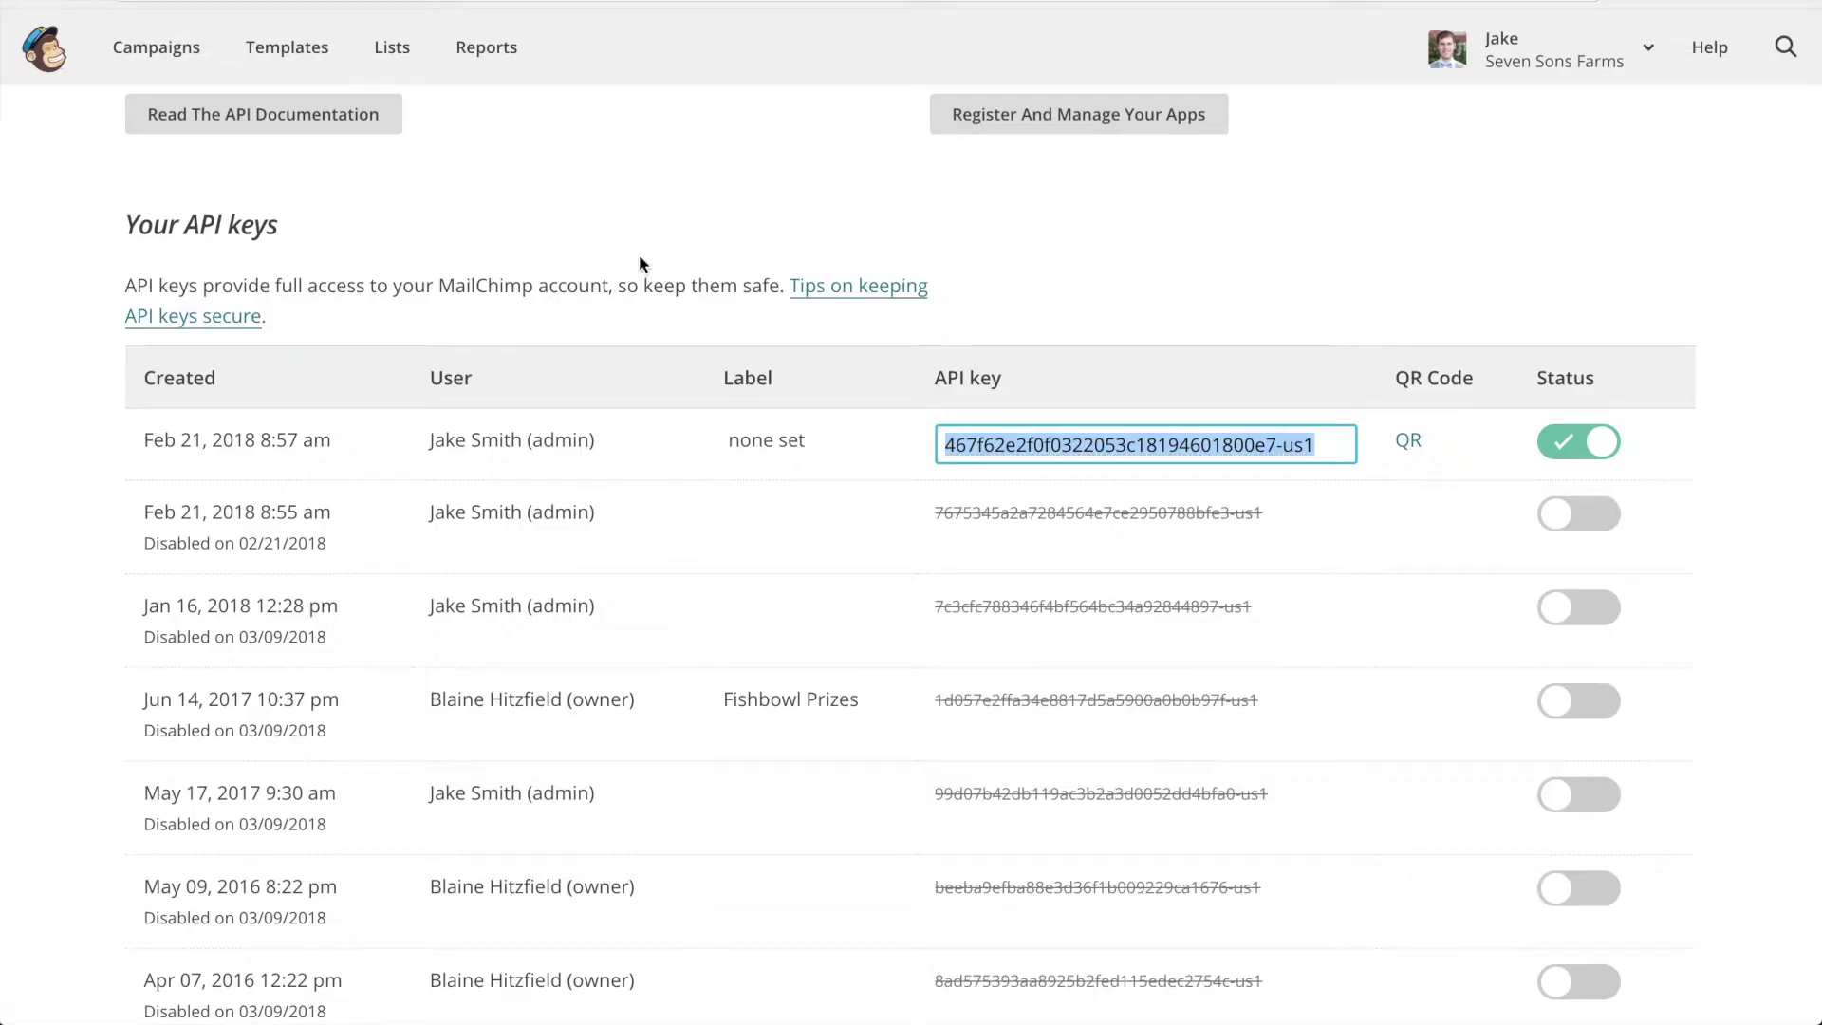
scroll(640, 264, "up", 5)
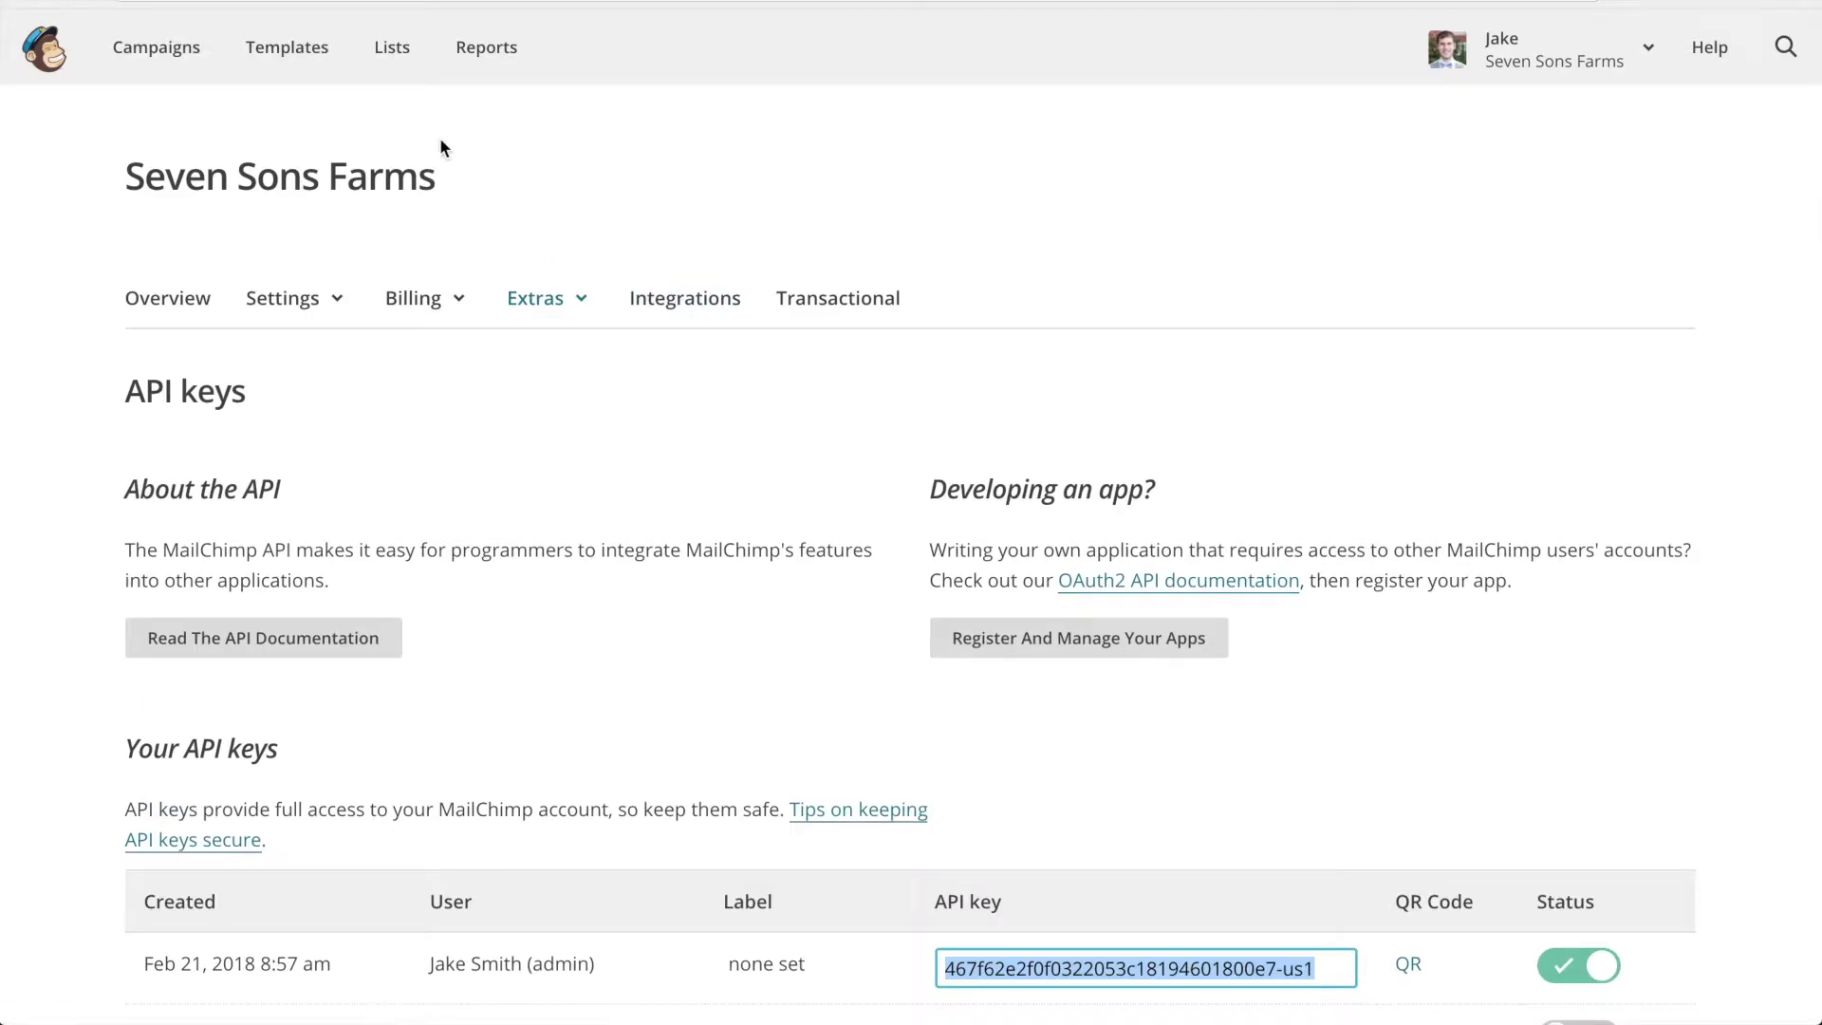
- Open the Farm Newsletter list's List fields and *|MERGE|* tags settings
left_click(392, 45)
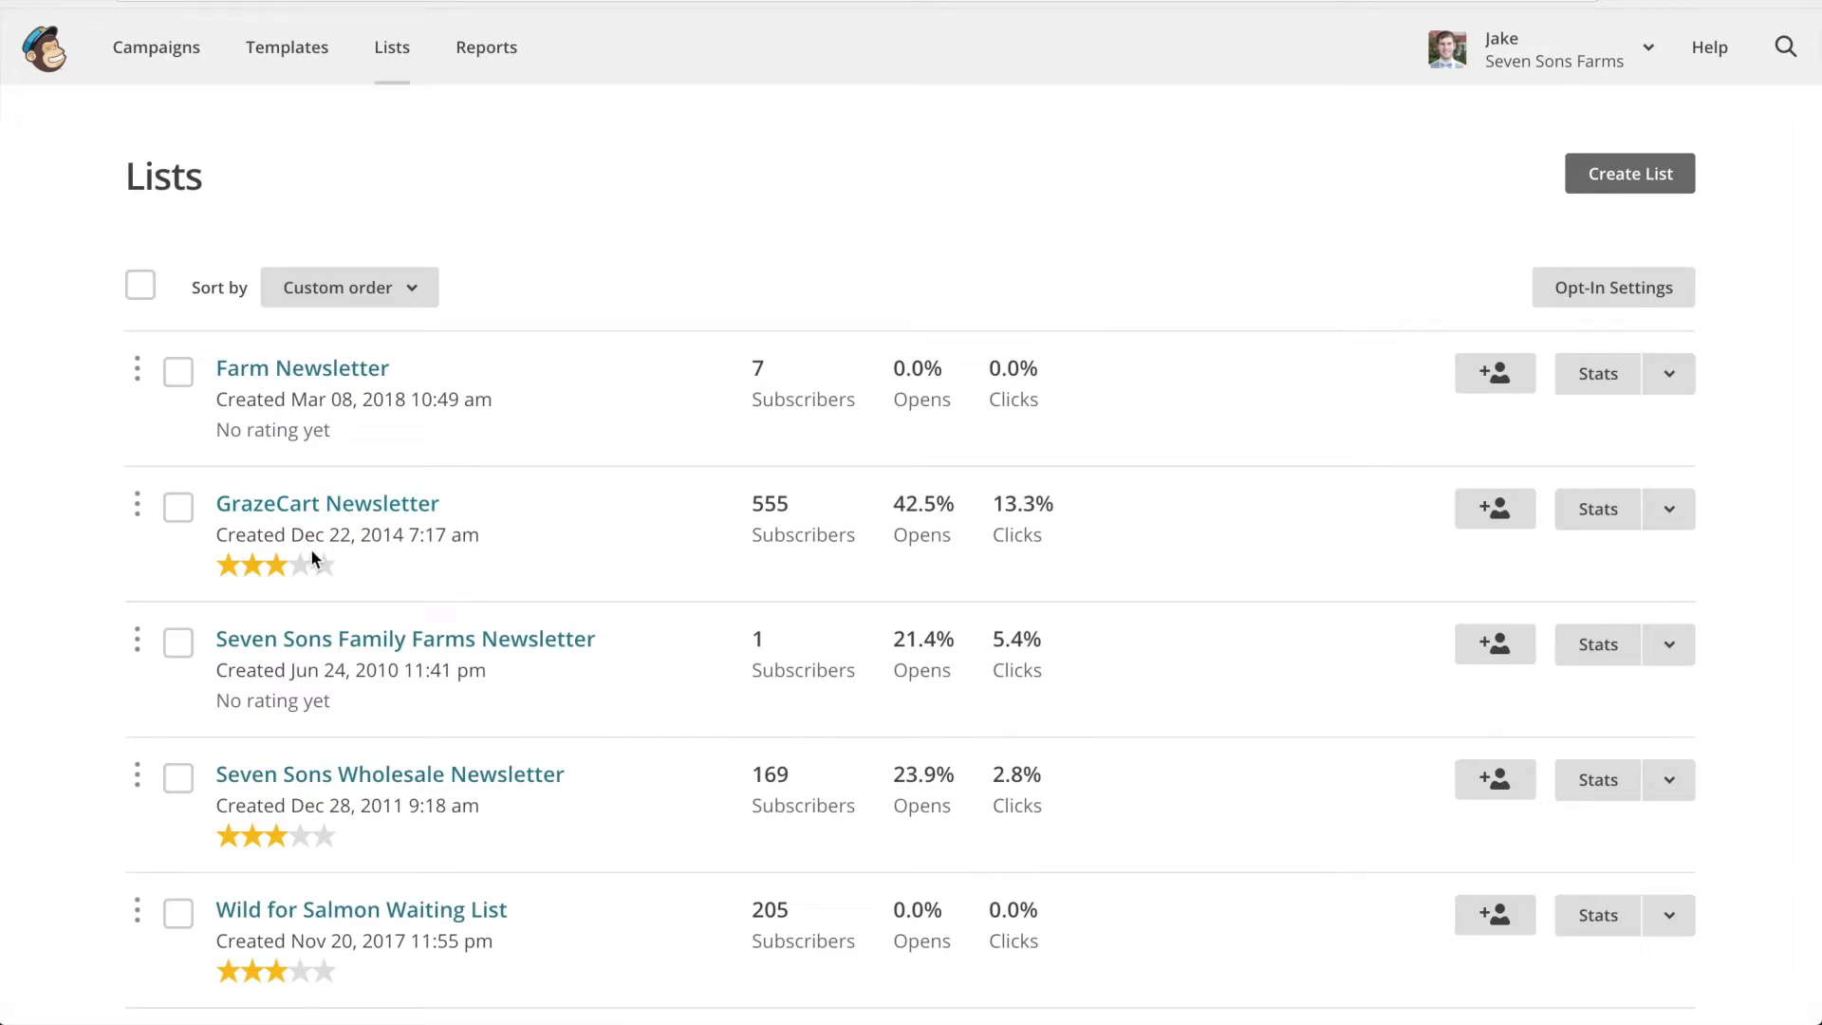
scroll(475, 603, "down", 1)
left_click(356, 343)
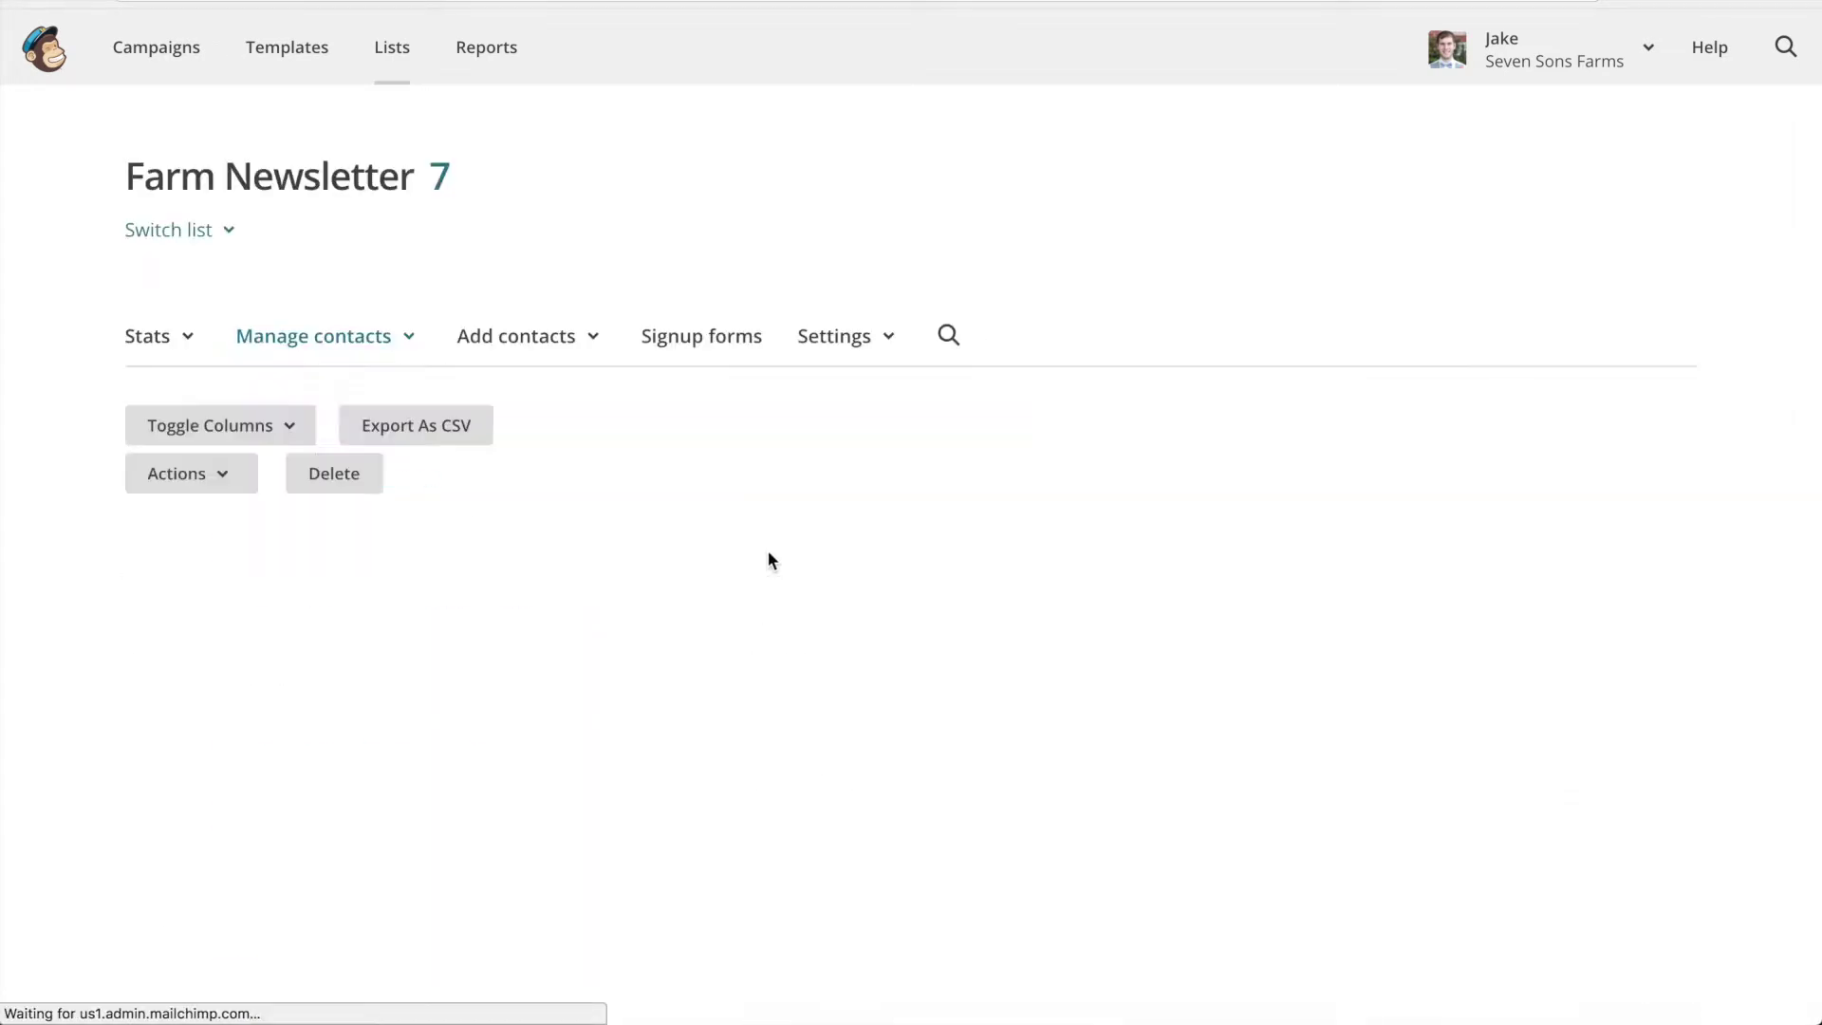
left_click(840, 353)
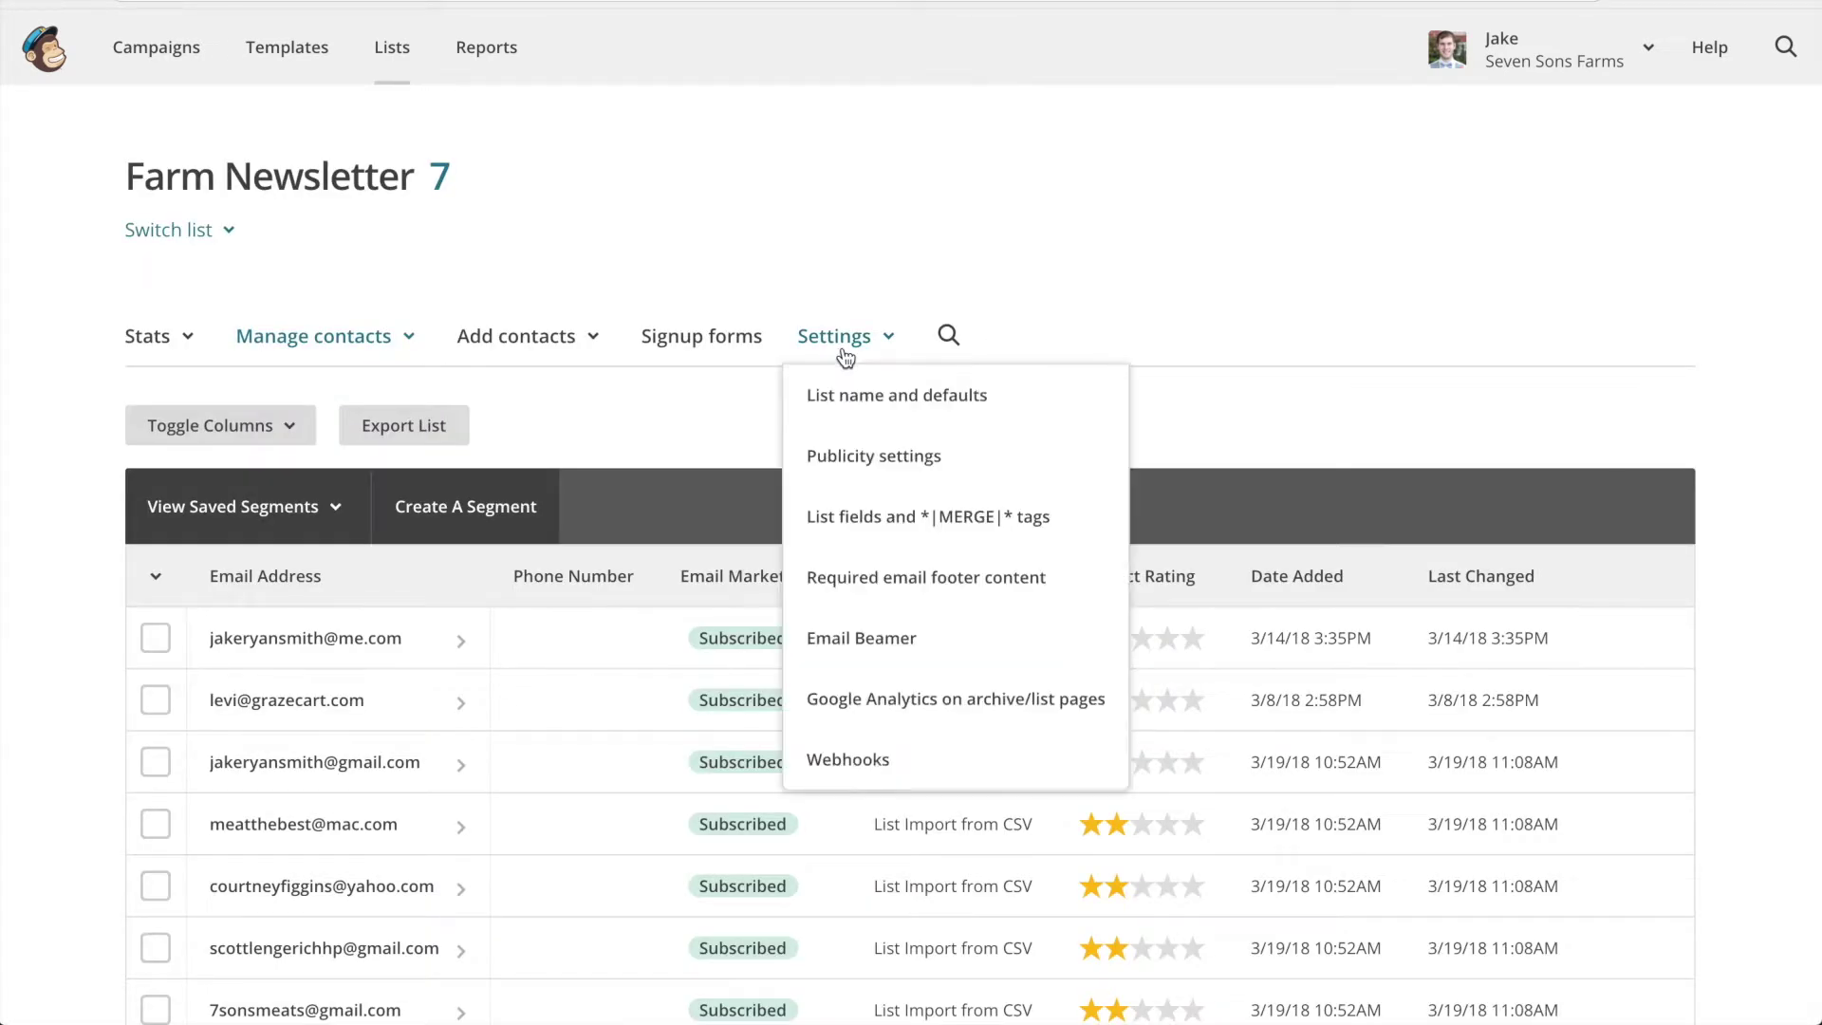
left_click(957, 520)
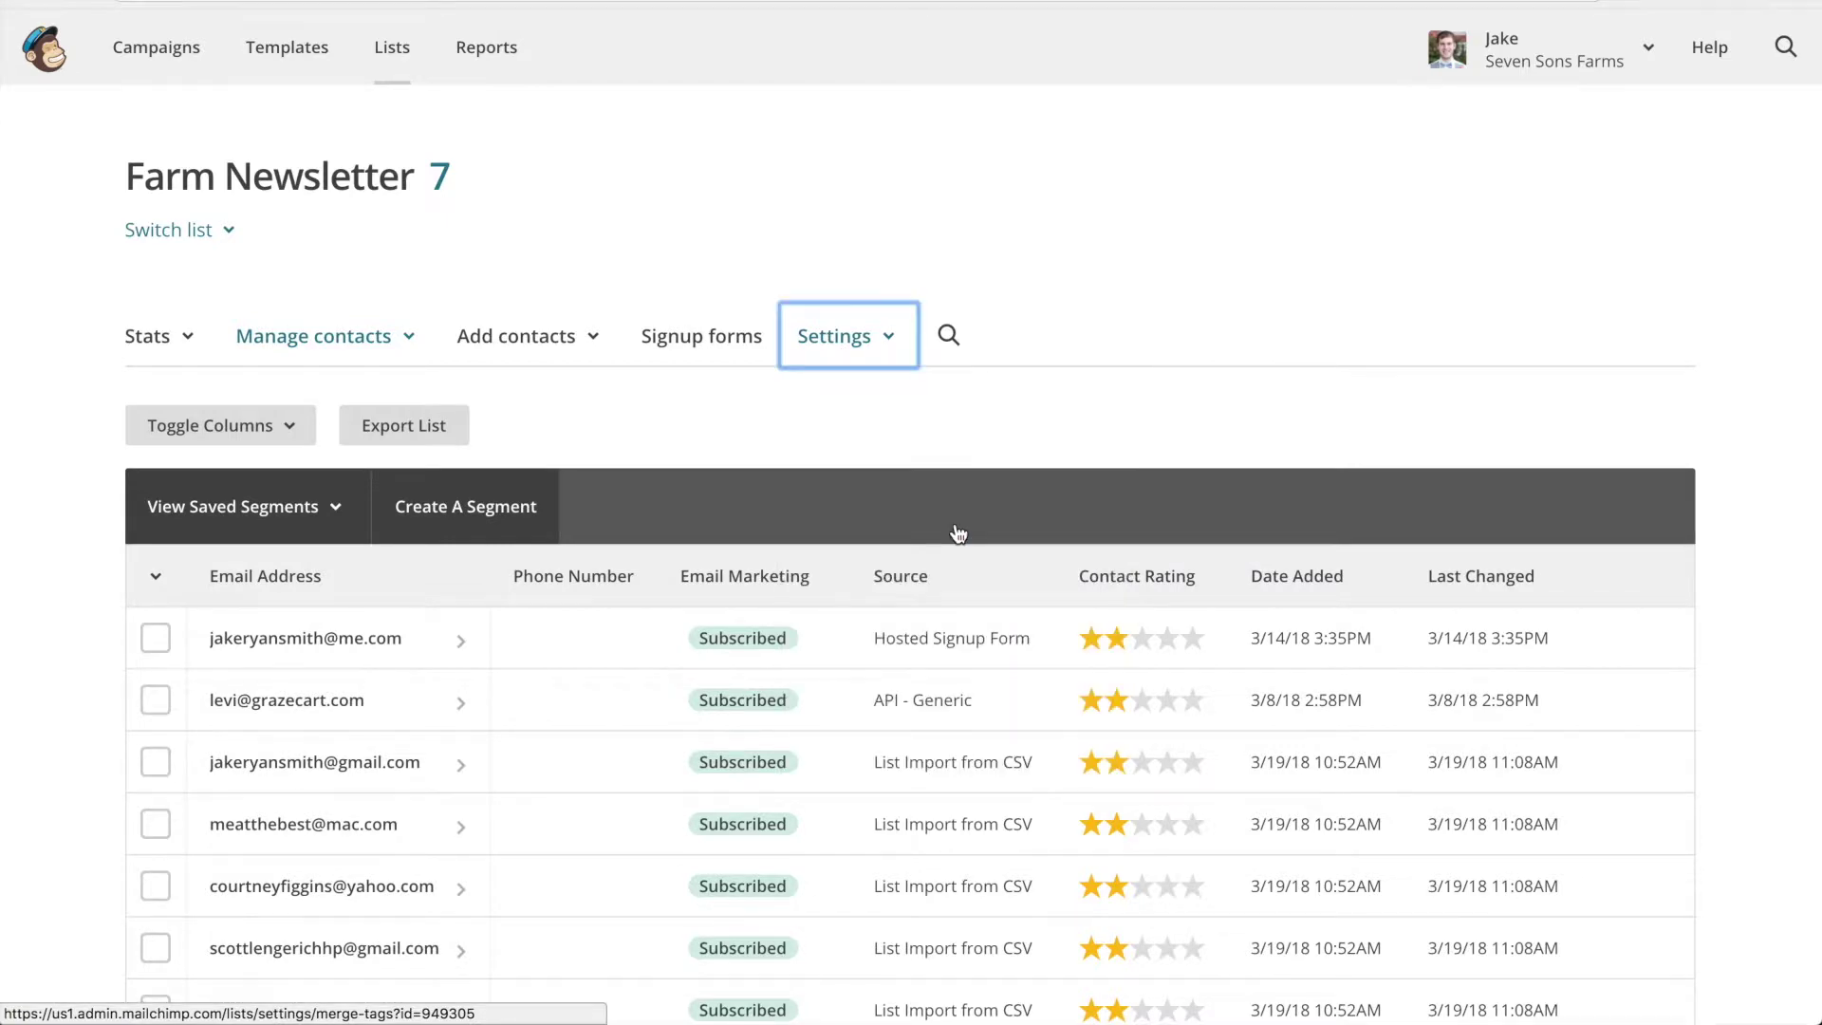
scroll(802, 596, "down", 3)
scroll(801, 586, "down", 3)
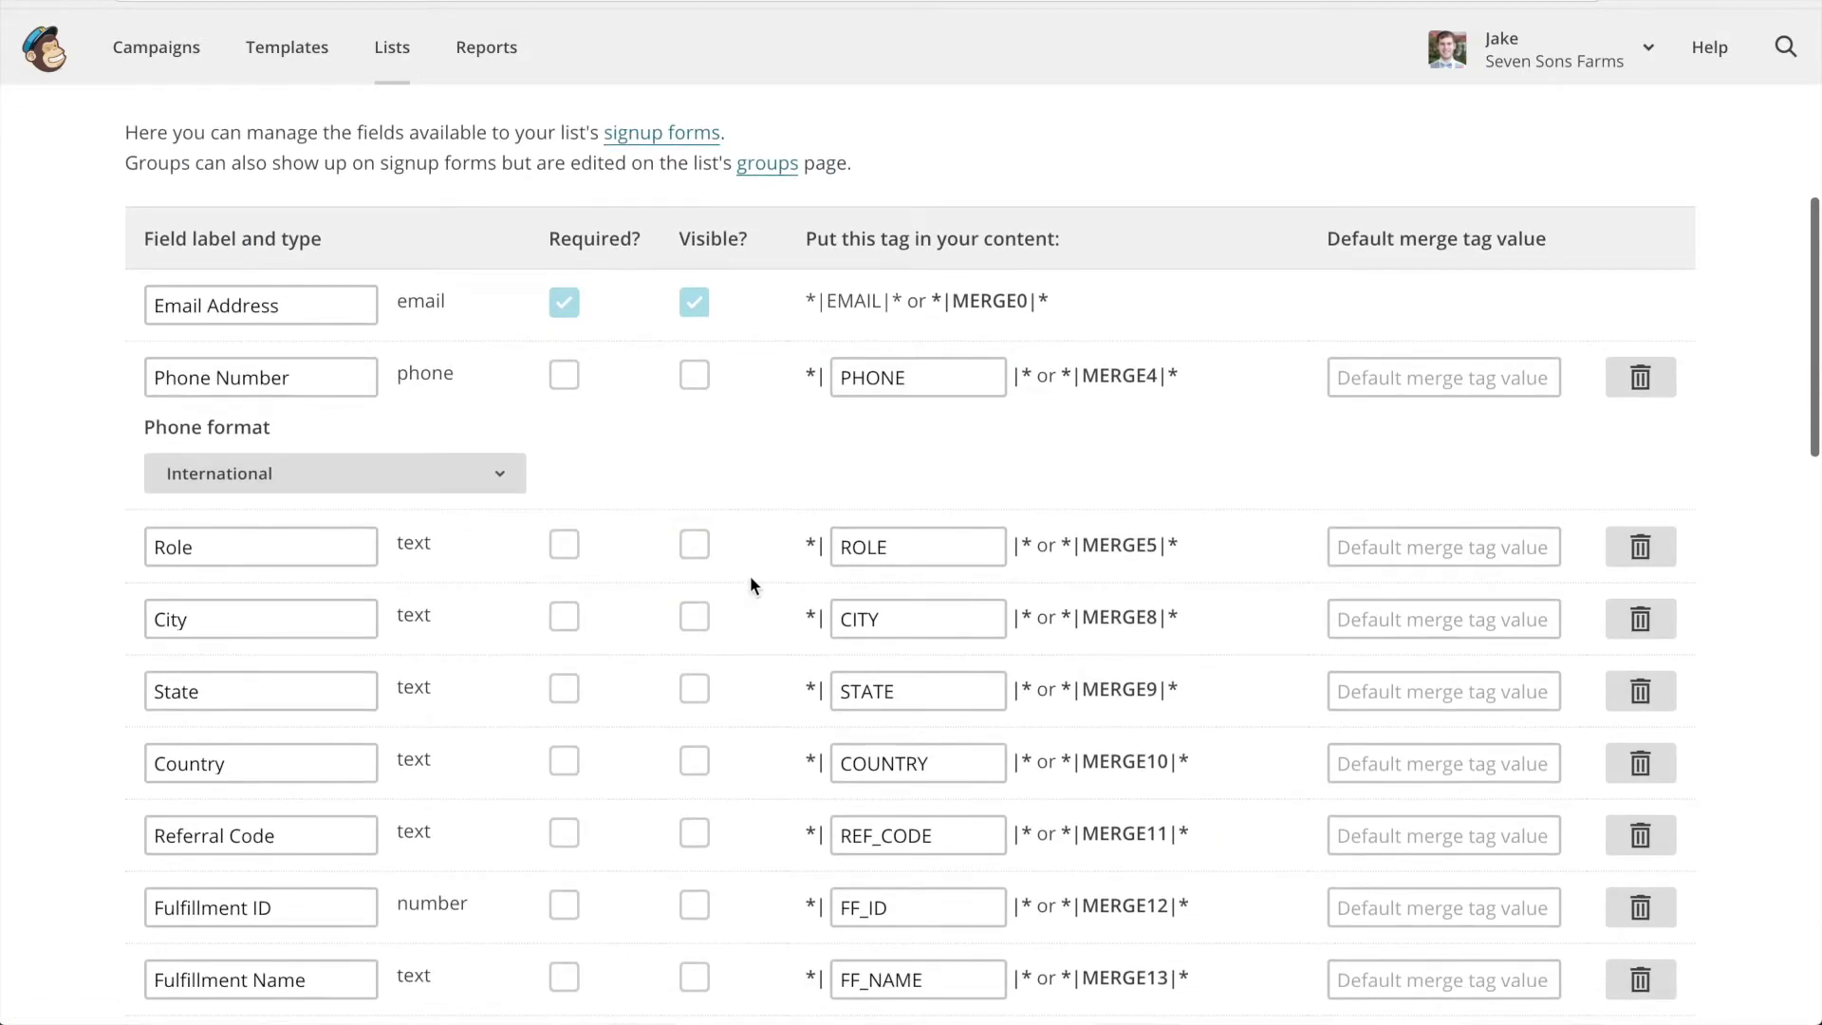
scroll(454, 356, "down", 1)
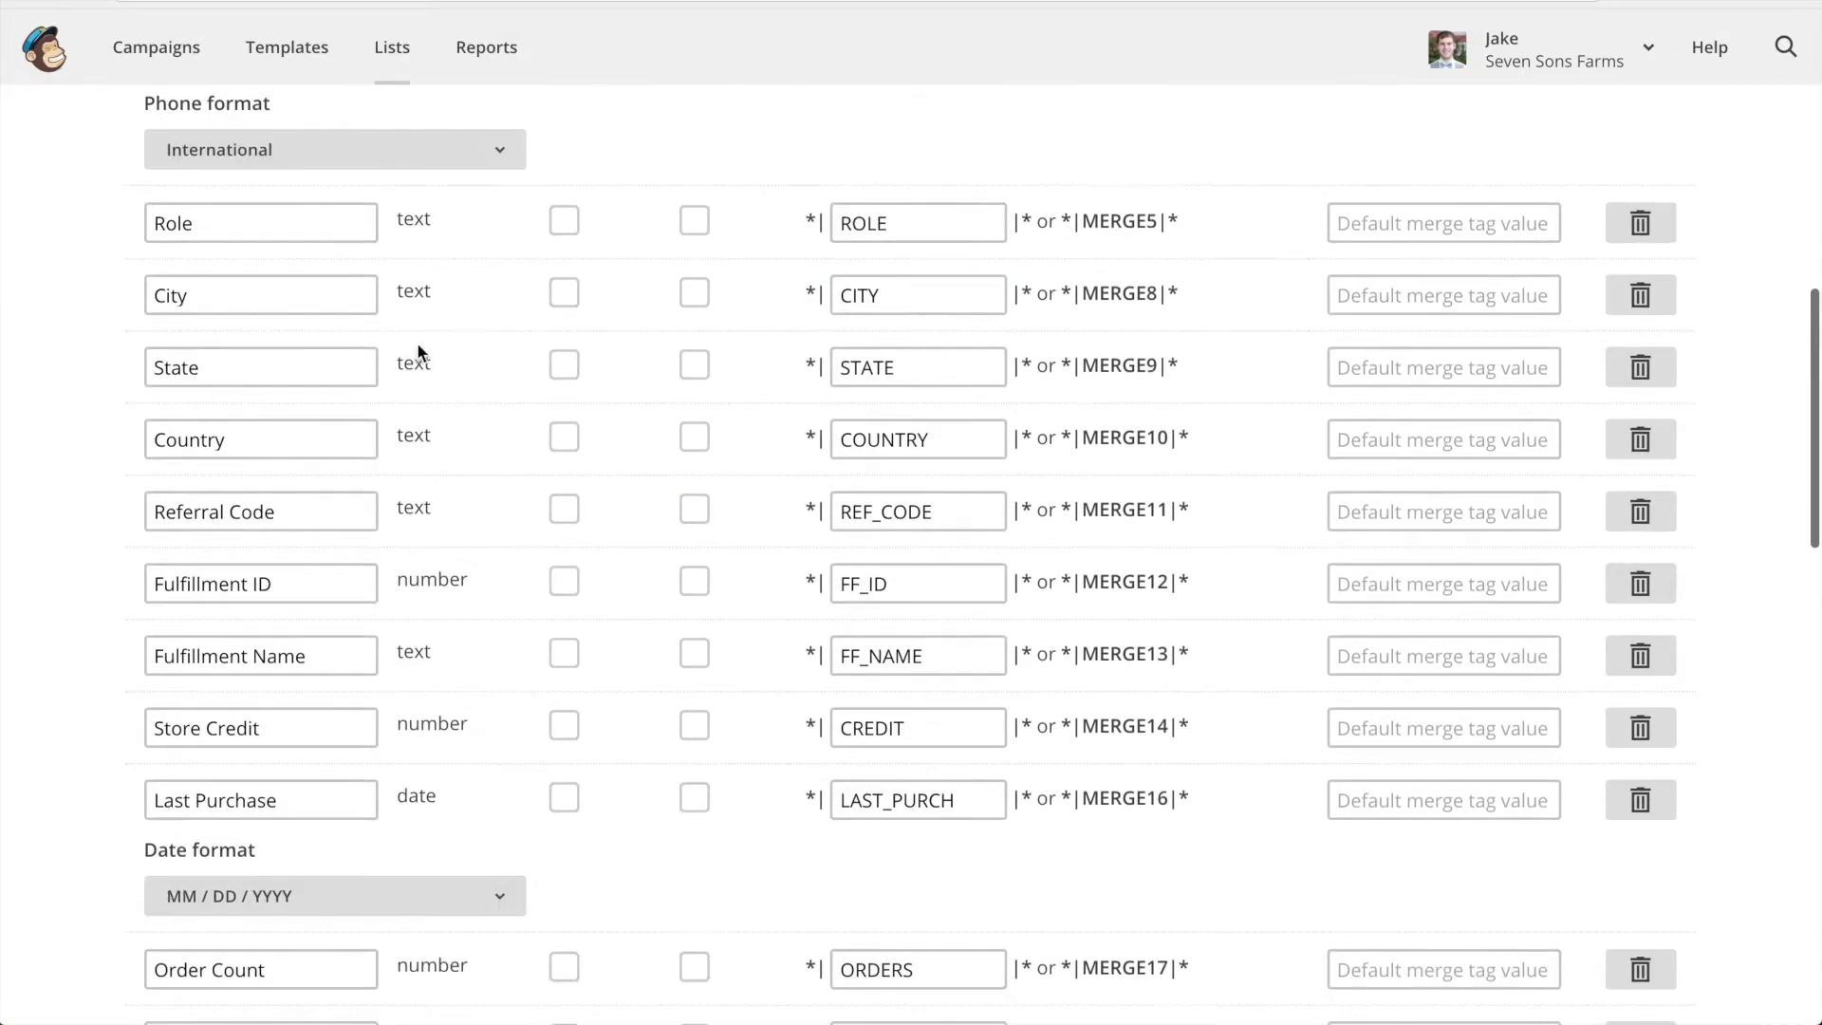
scroll(663, 382, "down", 1)
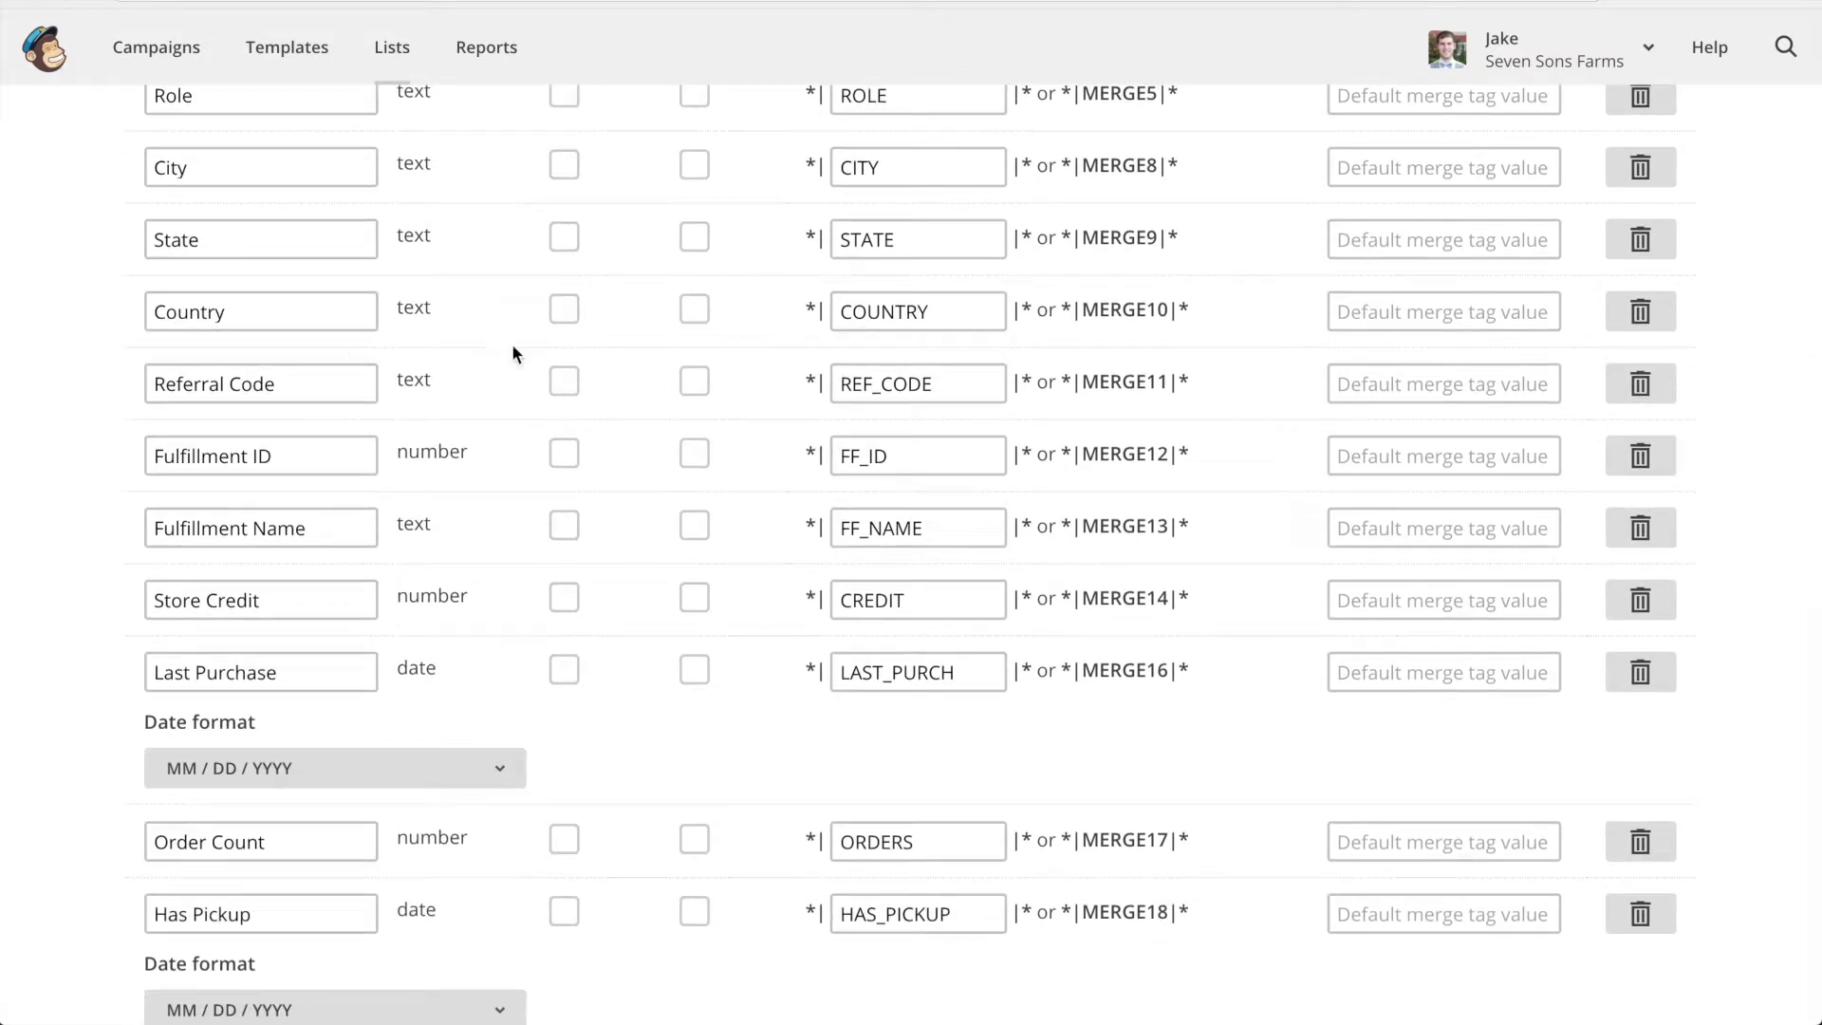
scroll(557, 323, "down", 1)
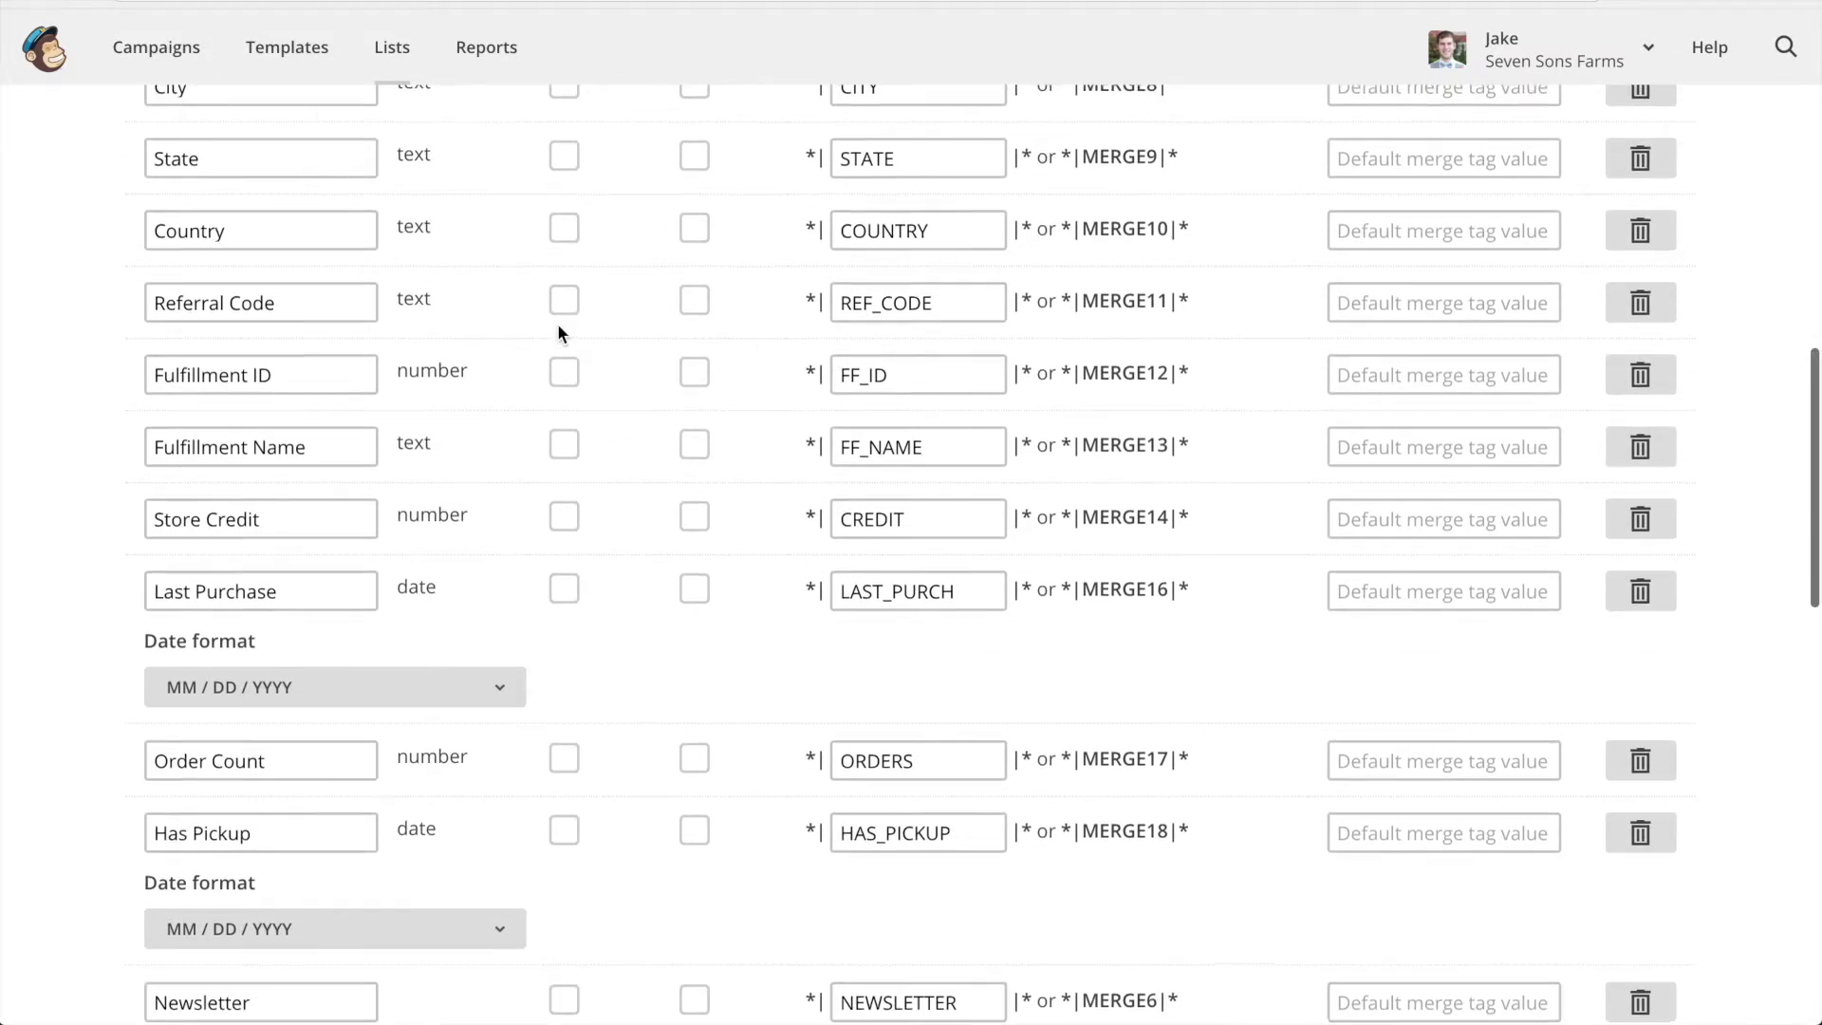
scroll(557, 323, "up", 3)
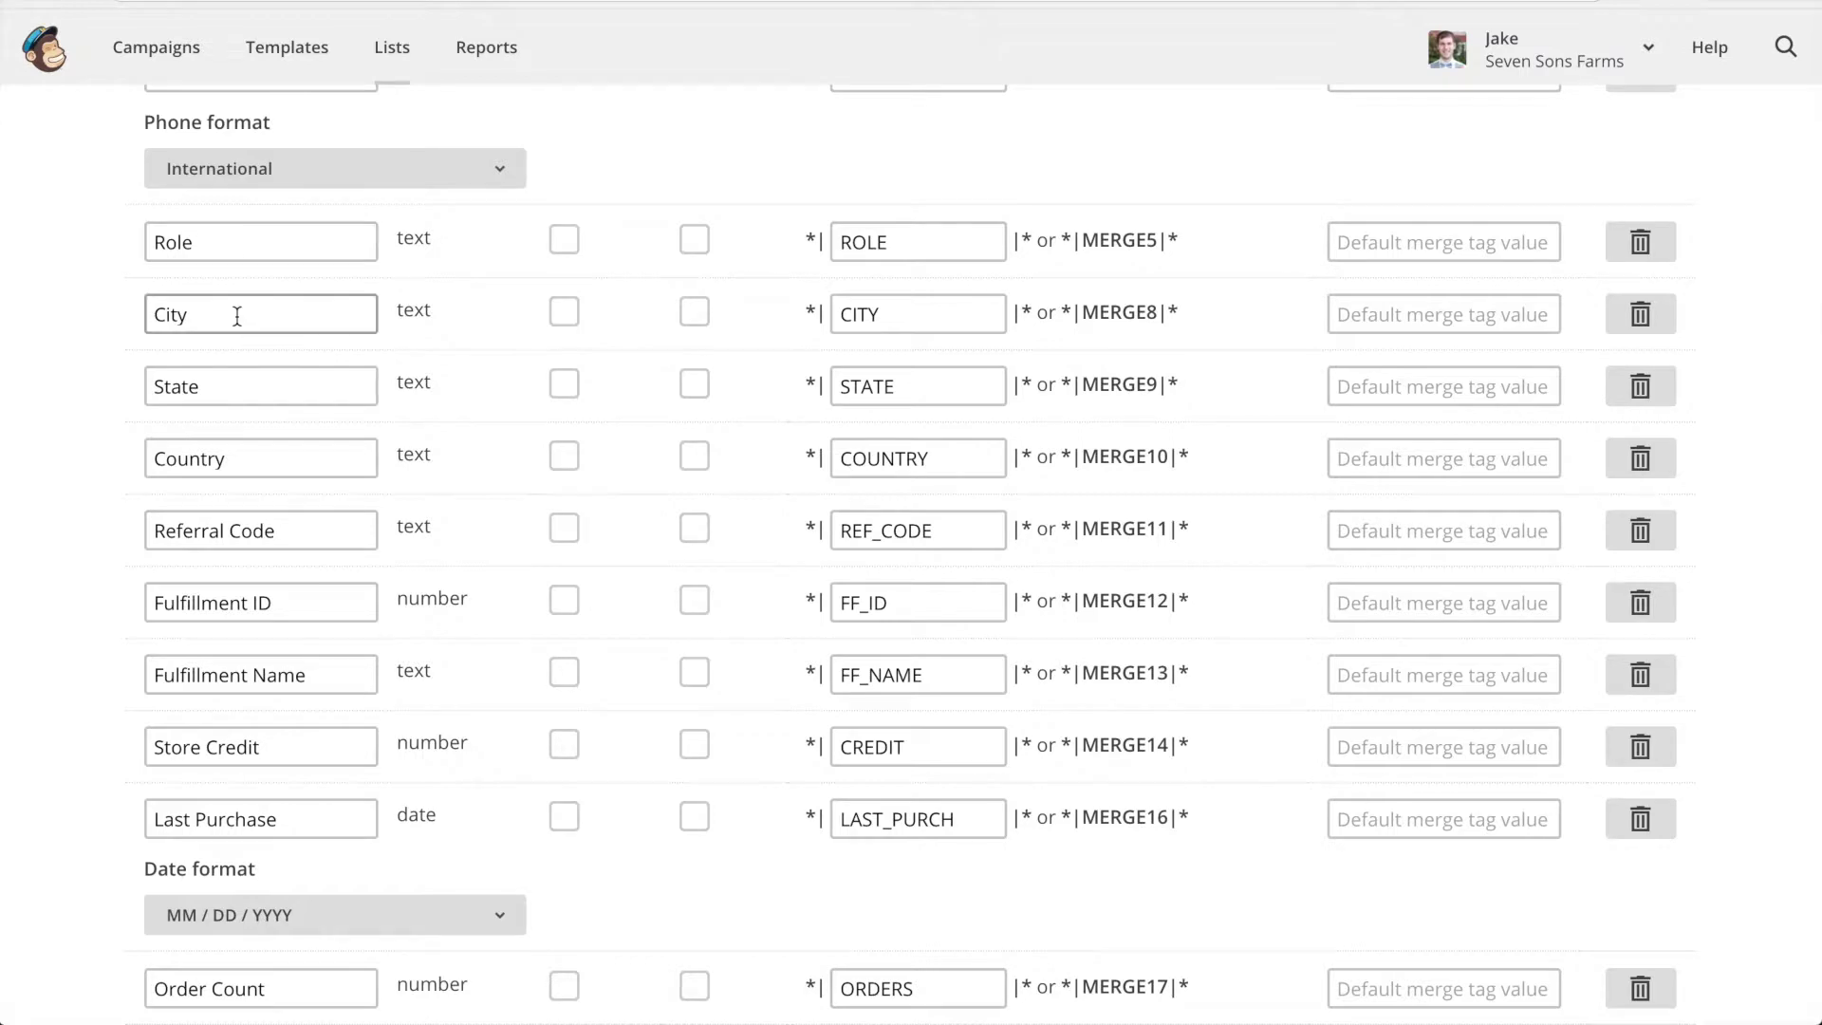
scroll(504, 539, "down", 1)
scroll(504, 539, "down", 1)
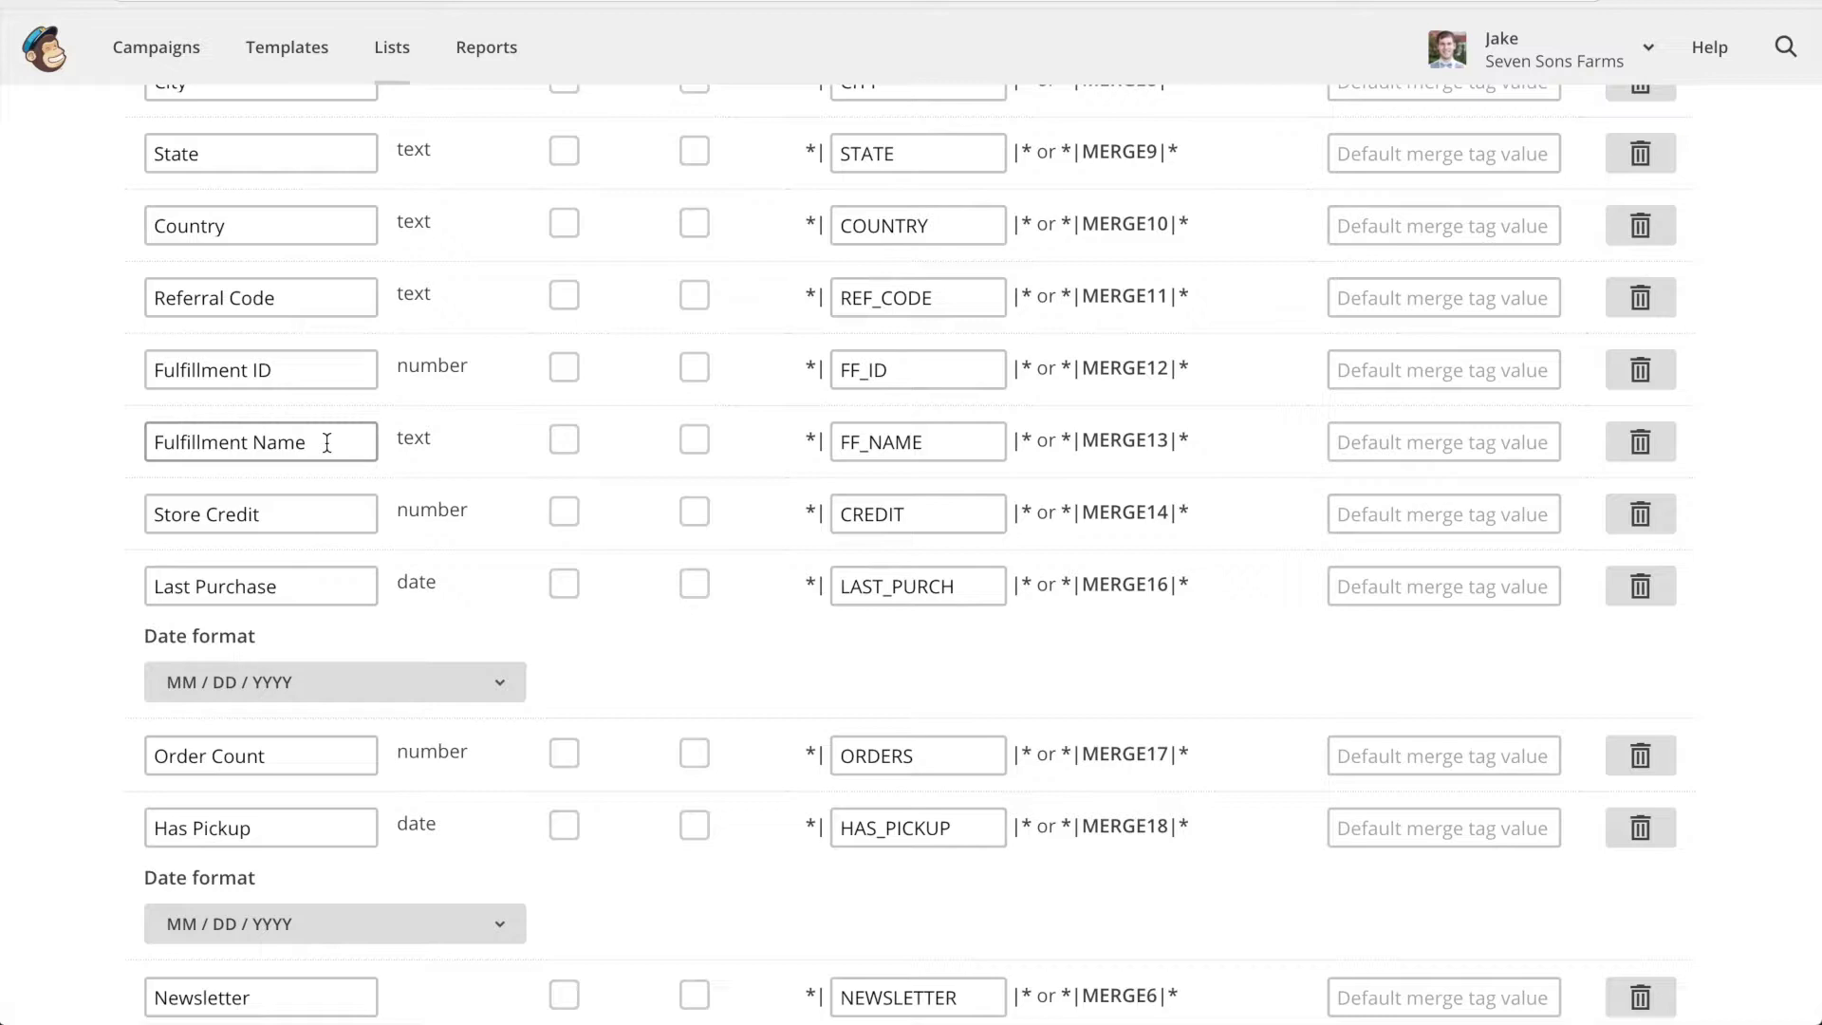
scroll(322, 531, "down", 1)
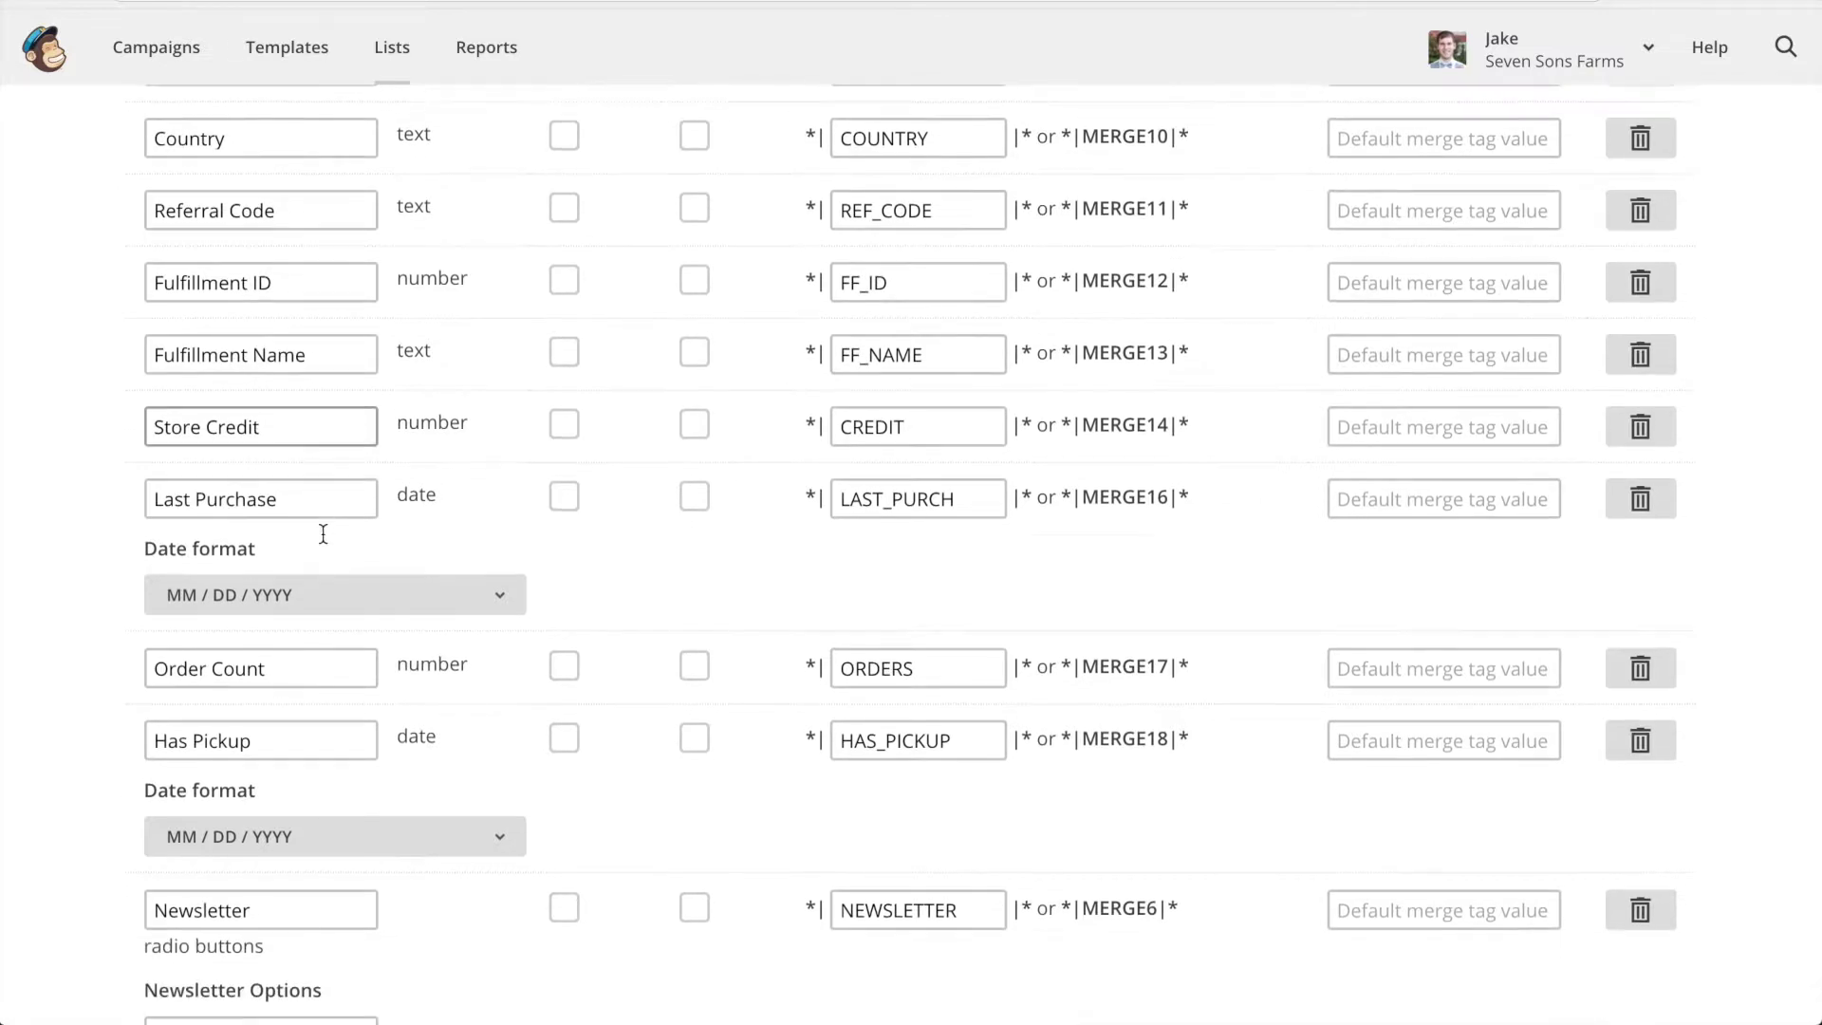
scroll(472, 327, "up", 5)
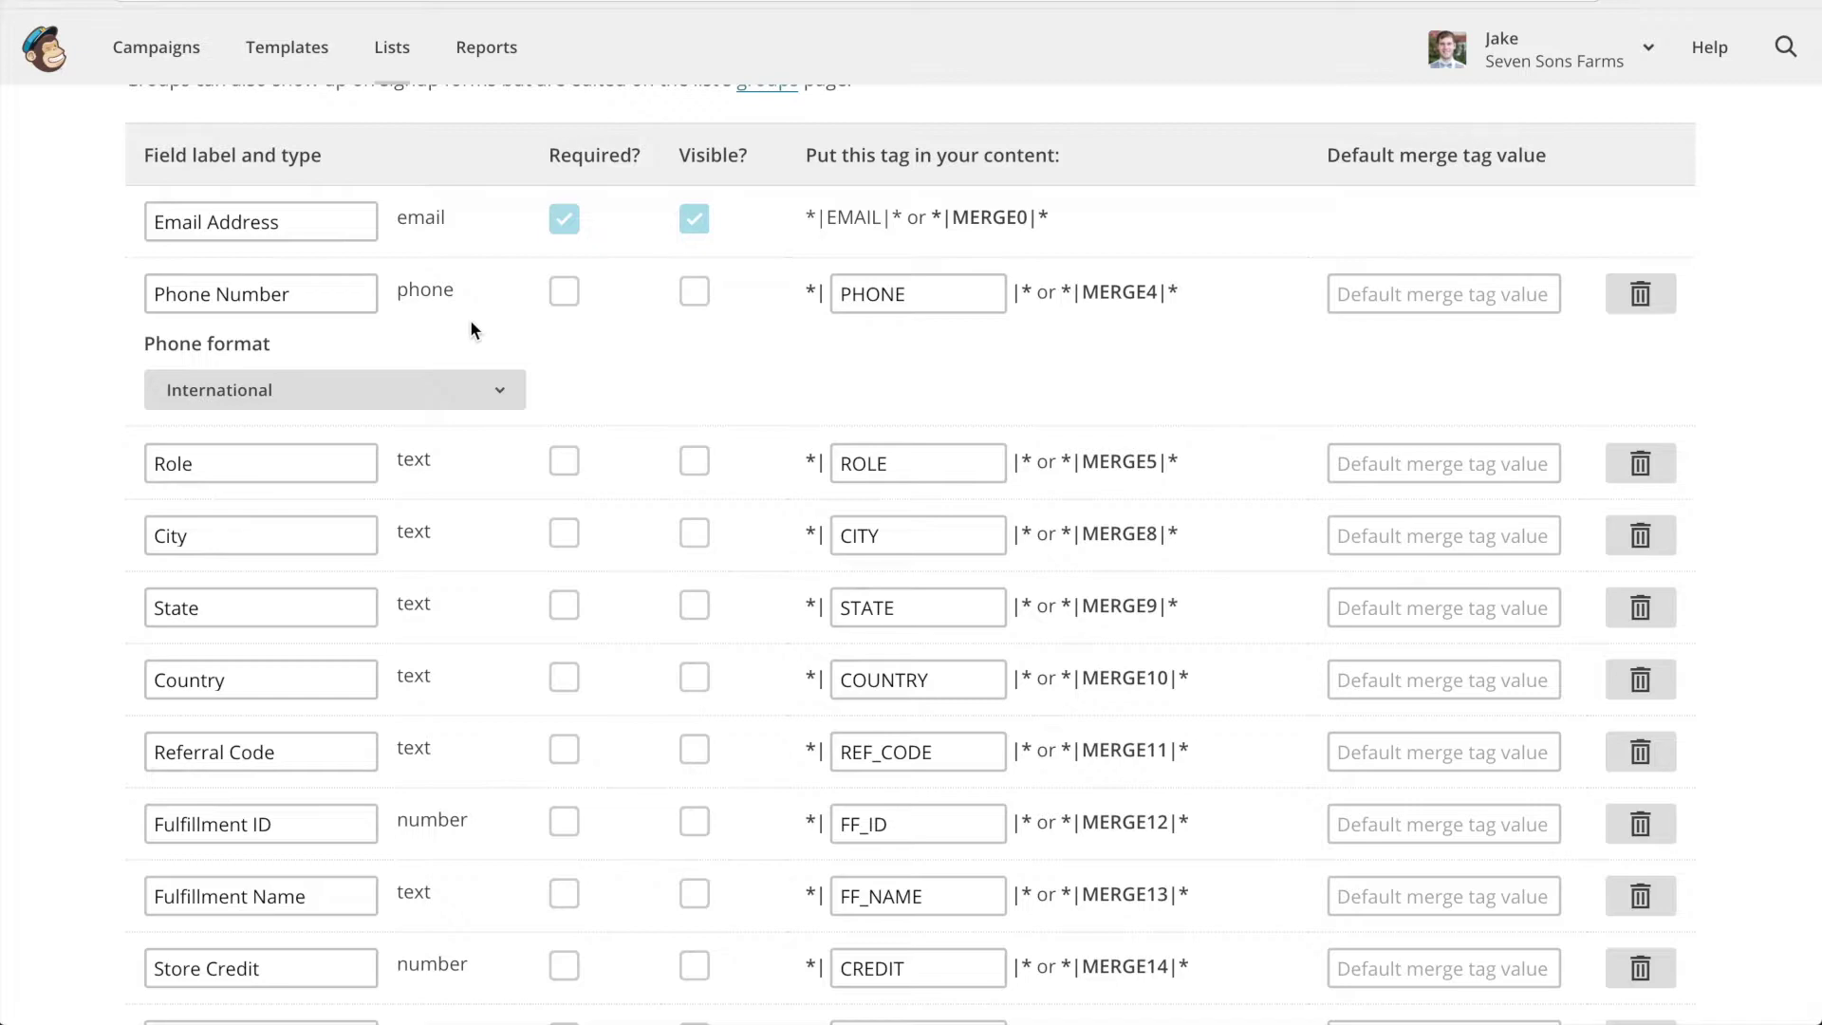
scroll(470, 319, "up", 5)
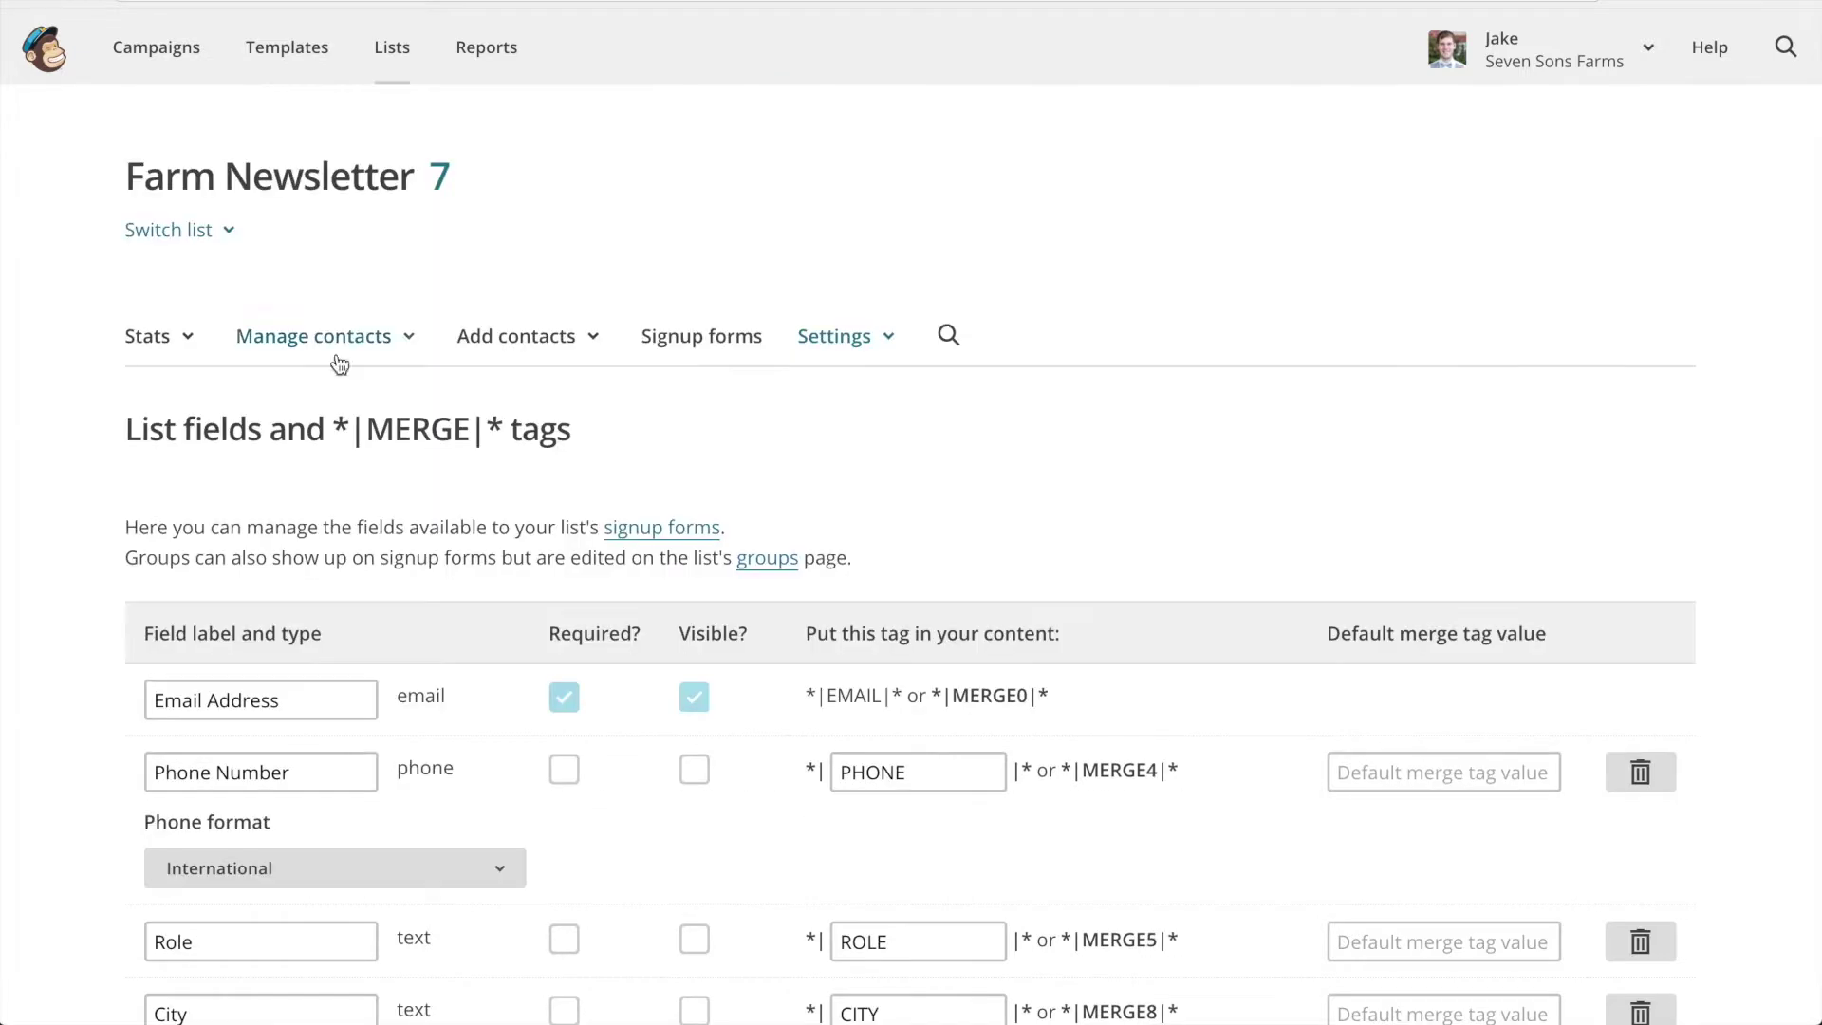
- Check the Farm Newsletter webhooks page for the demo.grazecart.com webhook URL
left_click(818, 342)
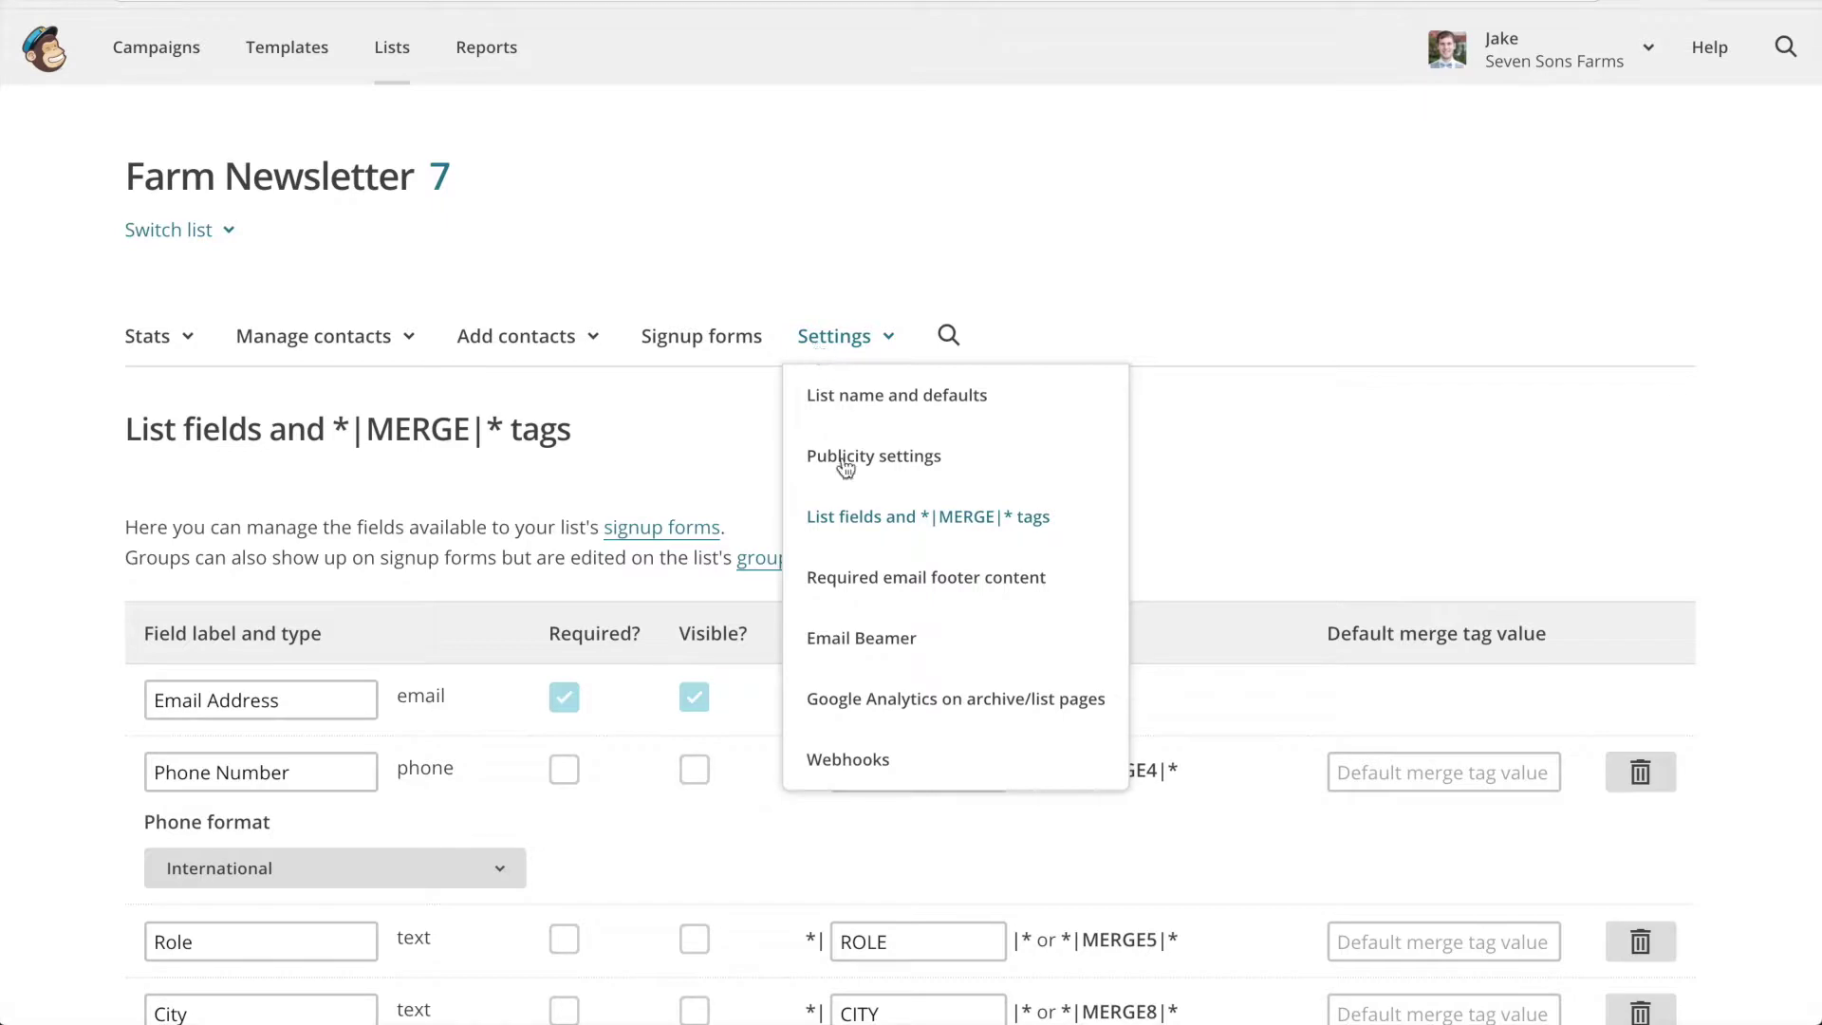
left_click(847, 764)
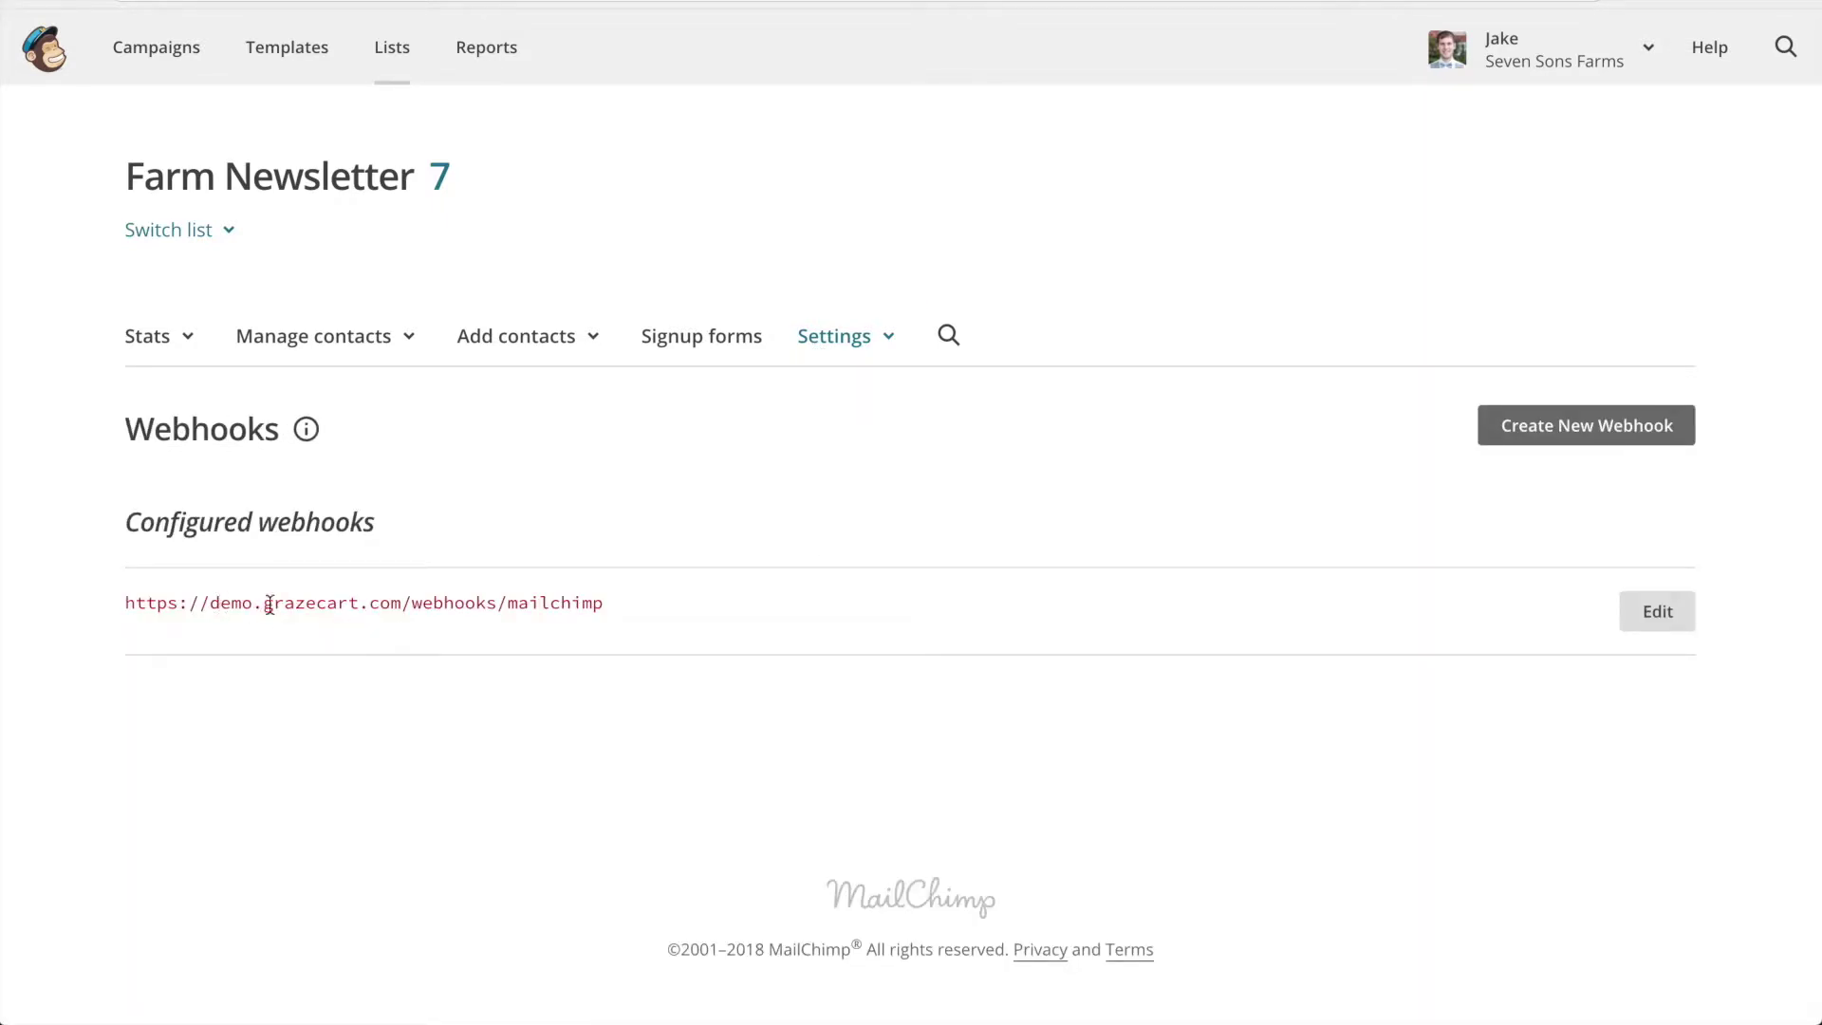
left_click_drag(532, 607, 212, 602)
left_click(277, 602)
left_click(208, 626)
left_click_drag(213, 605, 399, 608)
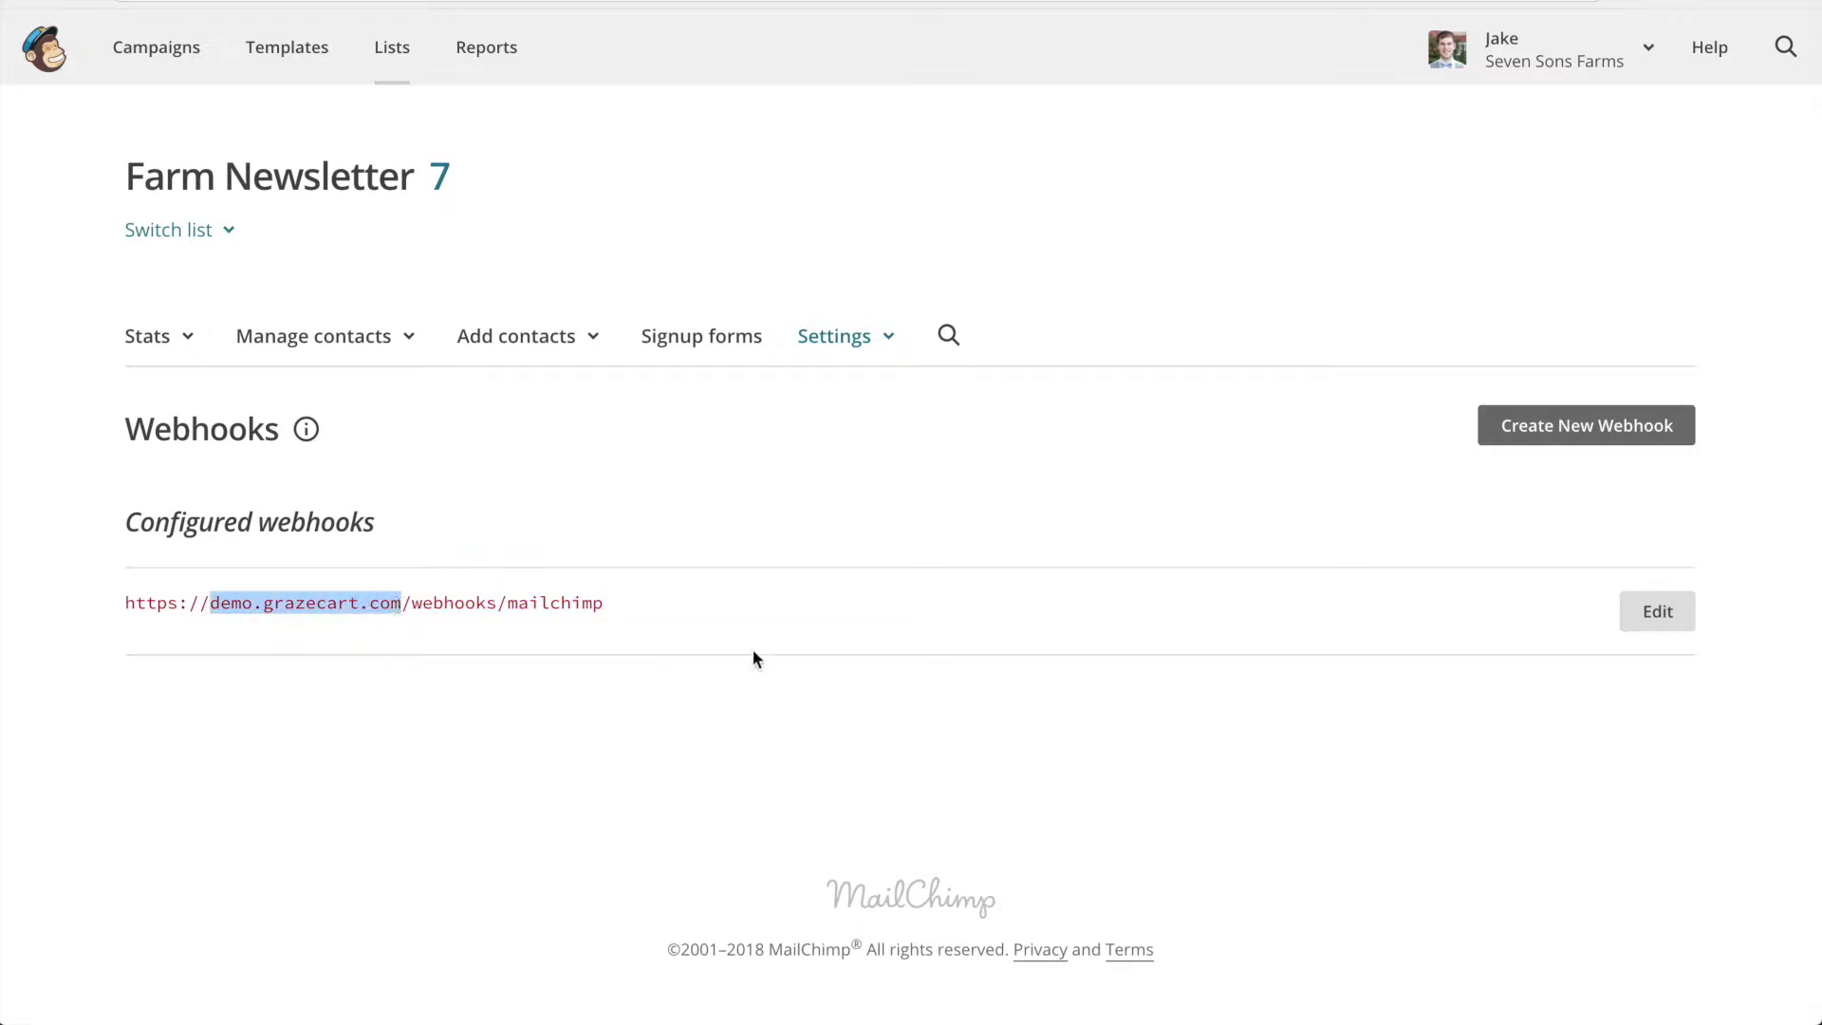
left_click(713, 629)
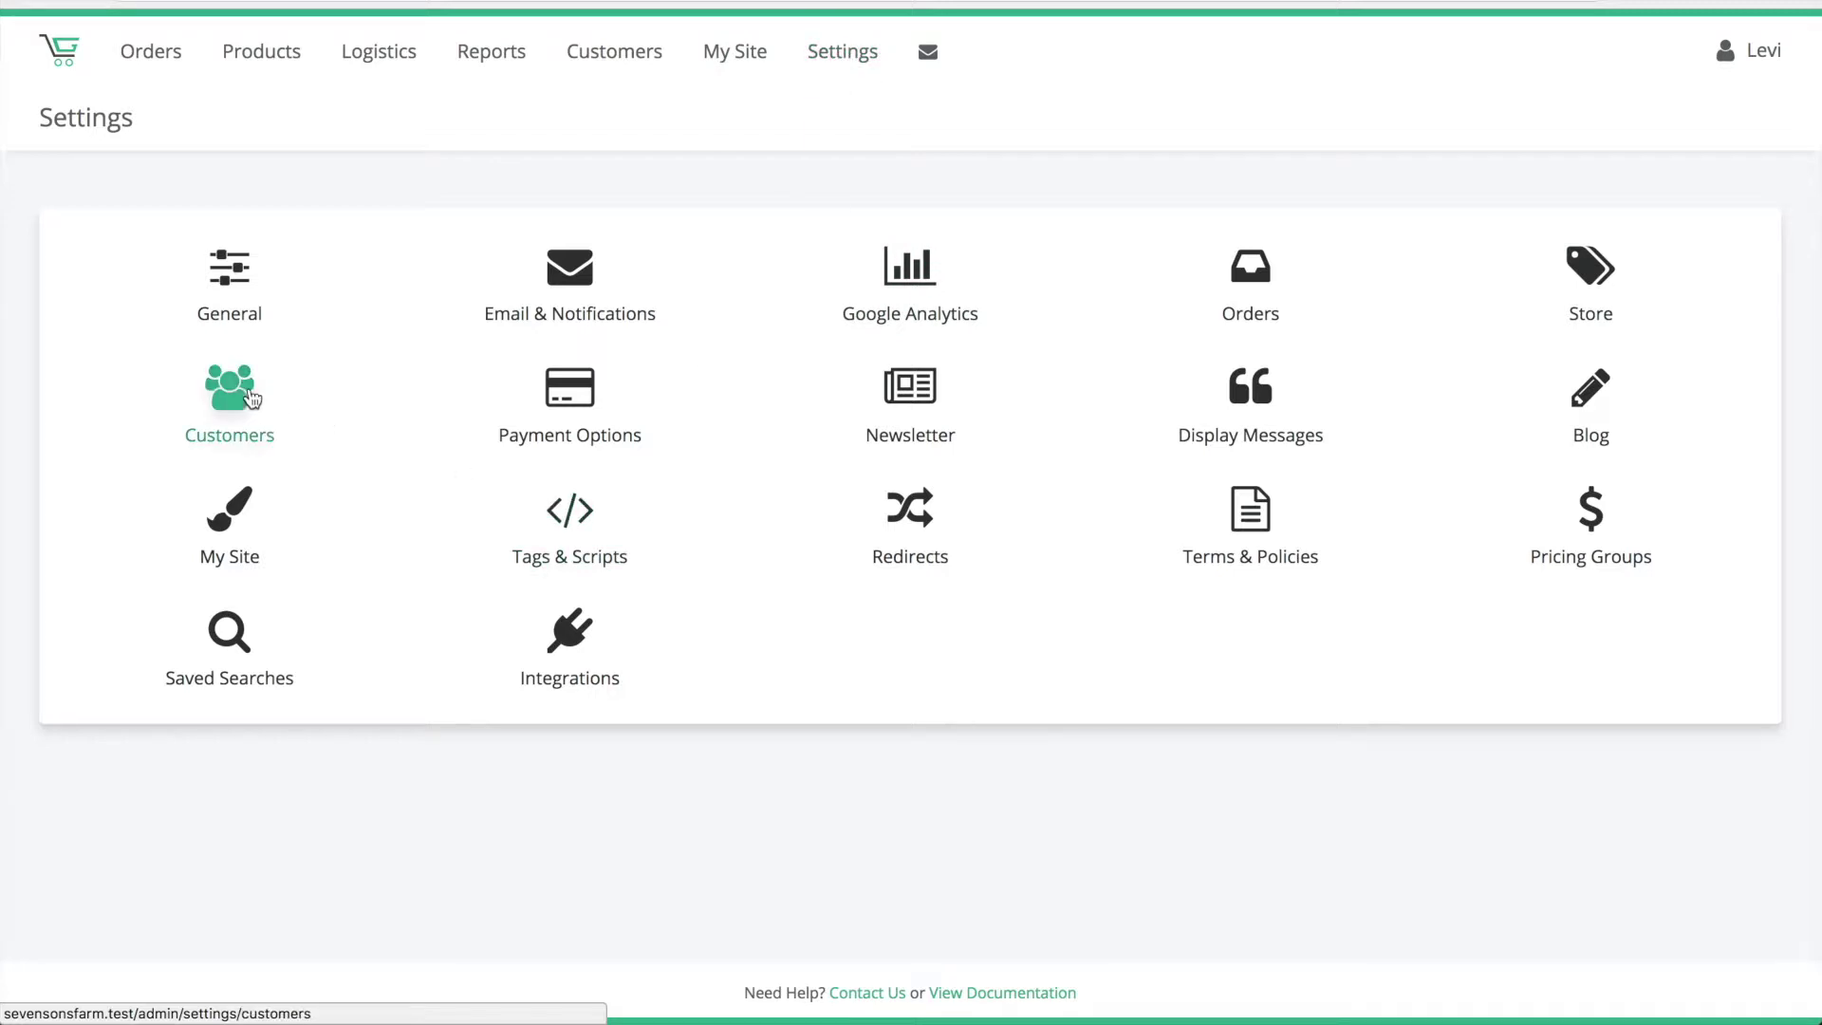
- Save MailChimp as the customer export format and download the customer list as CSV
left_click(251, 397)
scroll(753, 532, "down", 15)
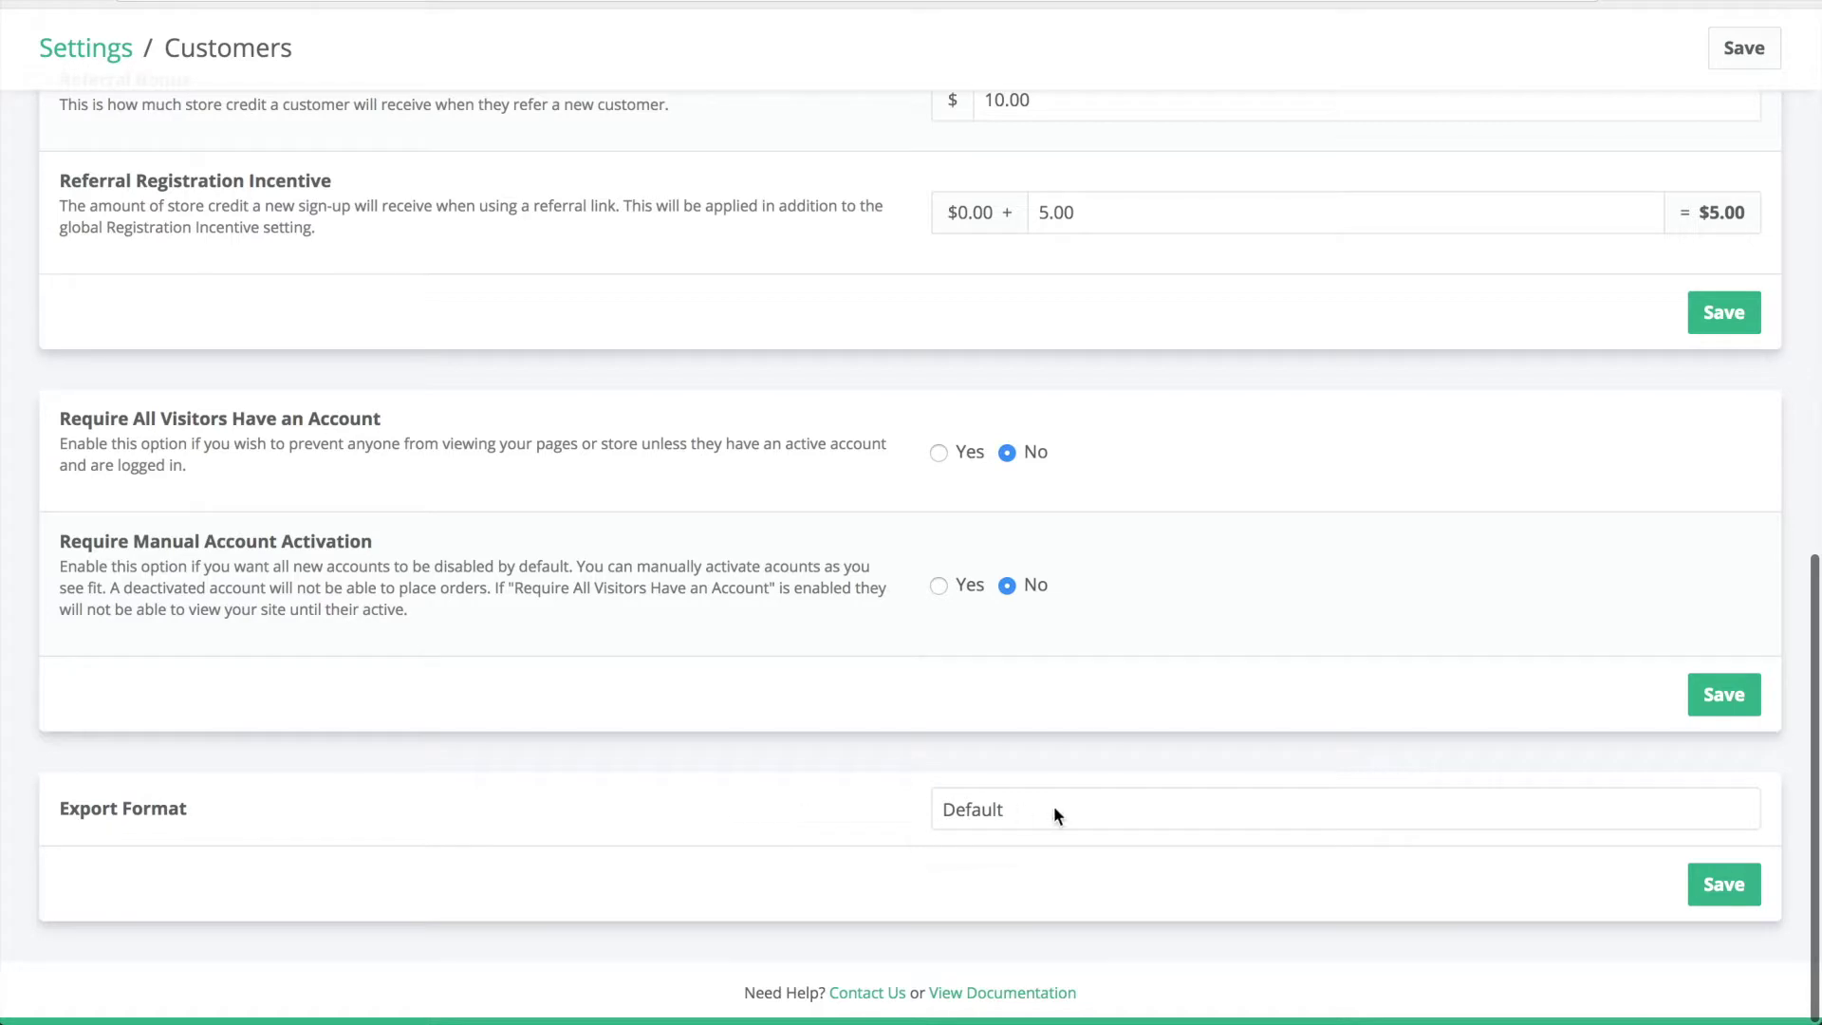
left_click(1053, 806)
left_click(1046, 829)
left_click(1712, 873)
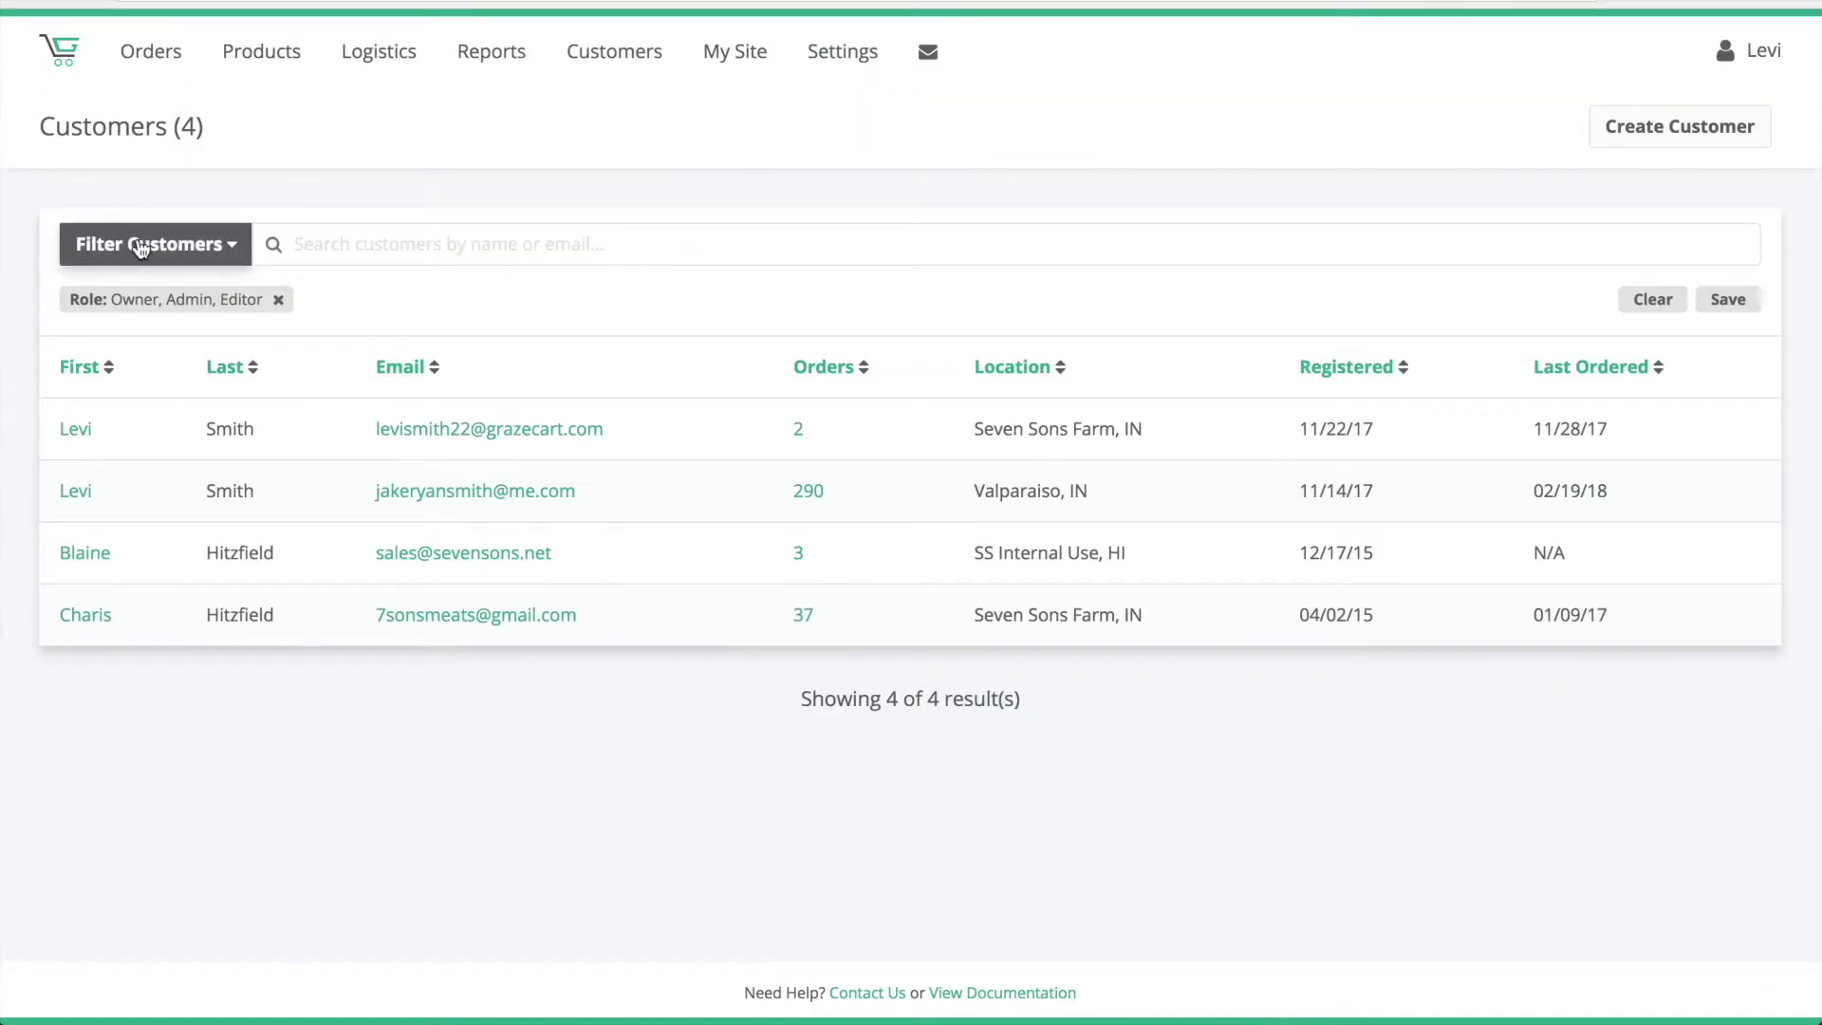
left_click(141, 248)
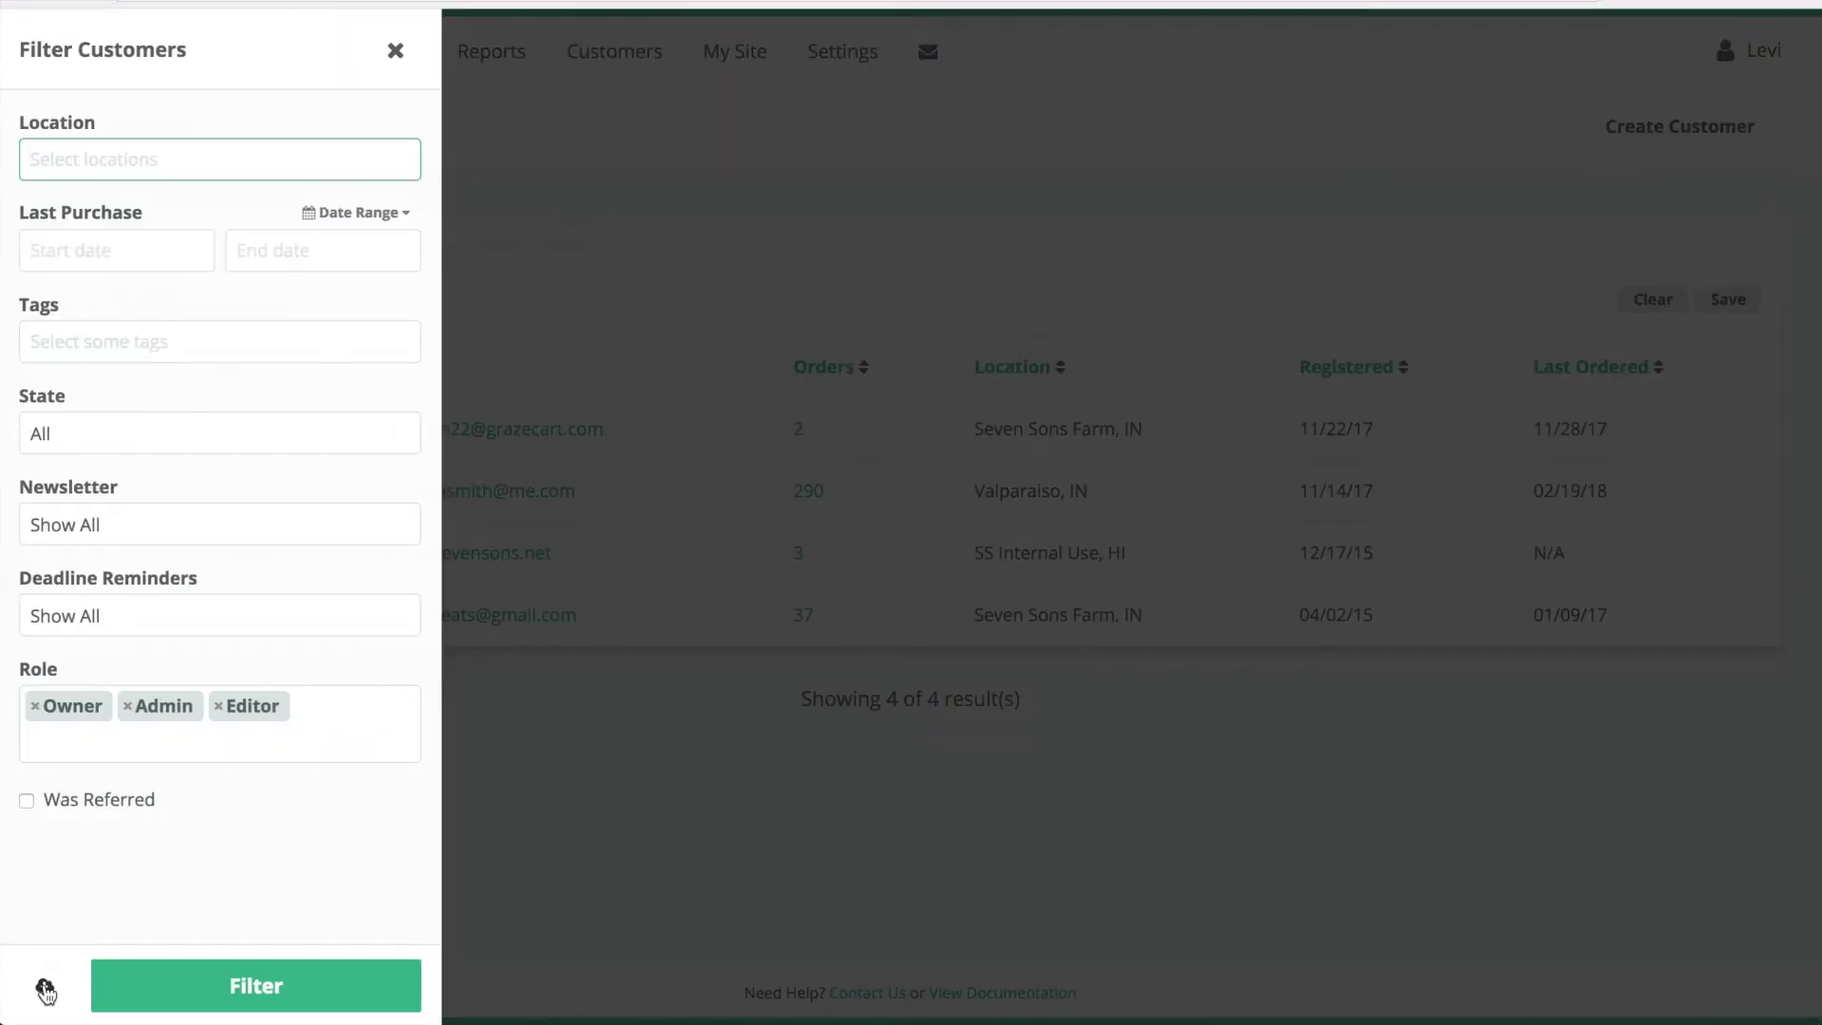
left_click(44, 988)
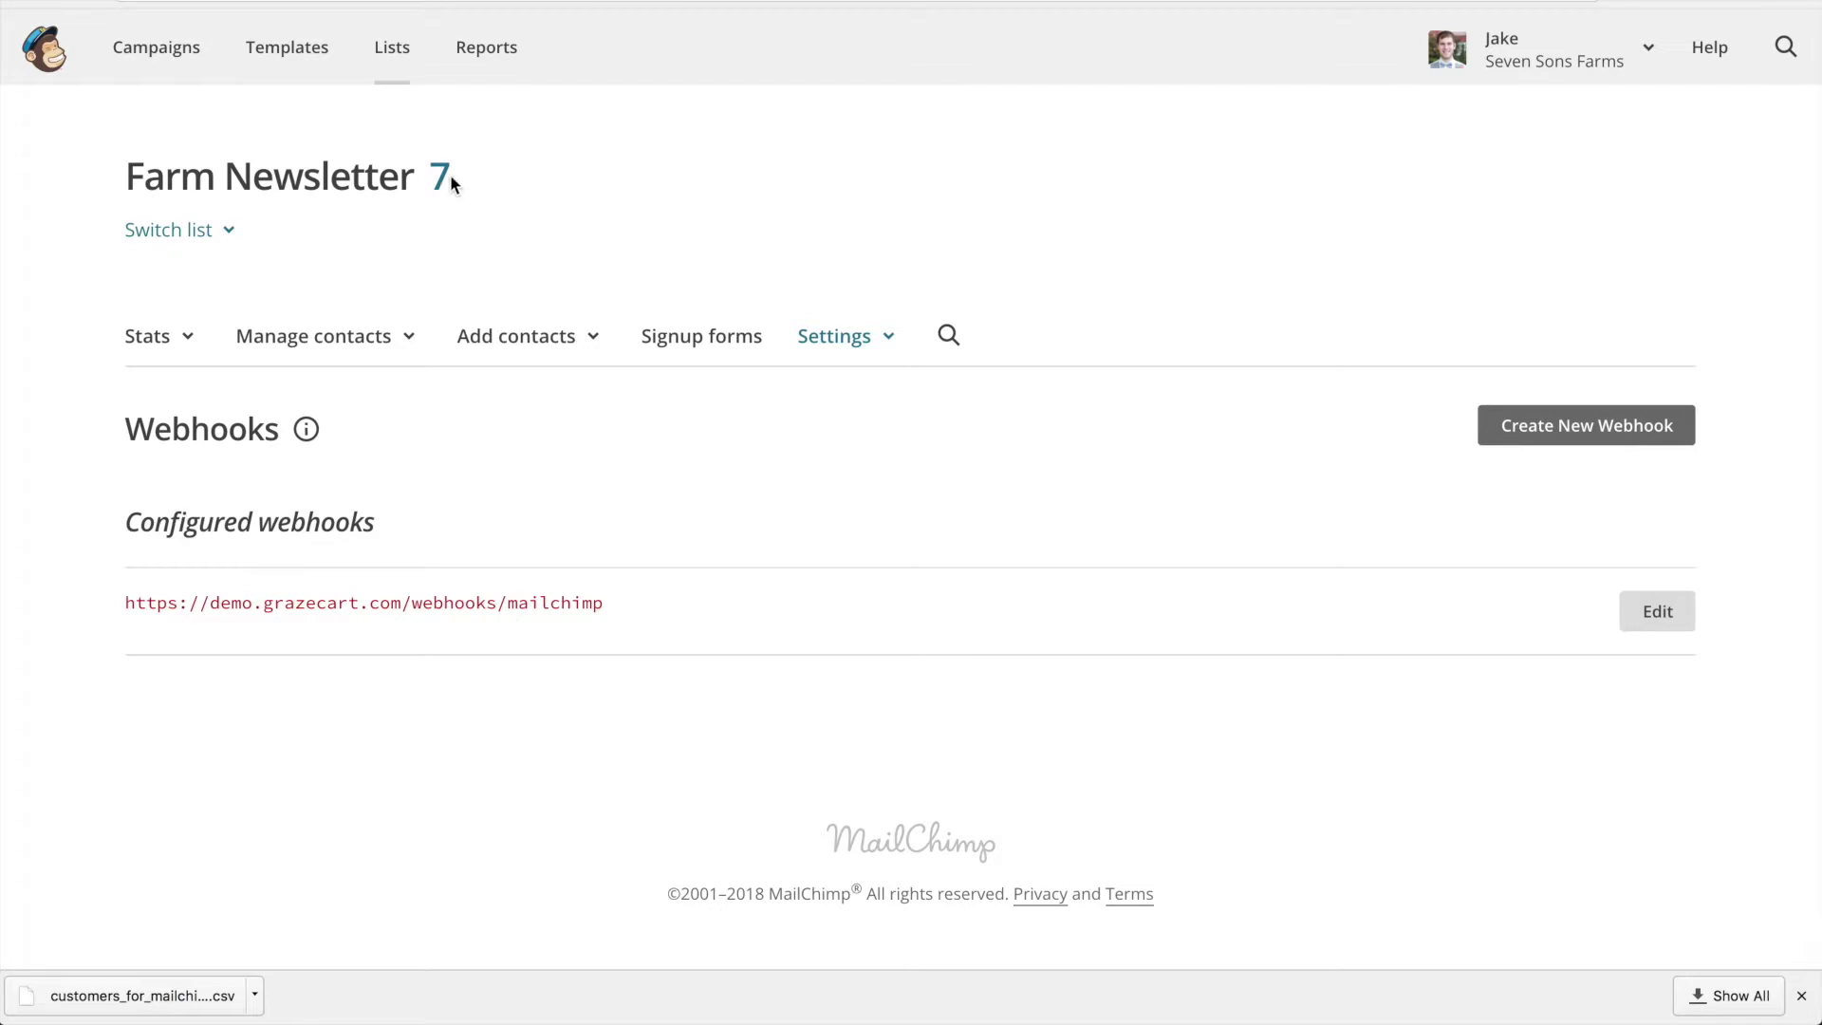
- Start a CSV contact import into the Farm Newsletter list
left_click(444, 176)
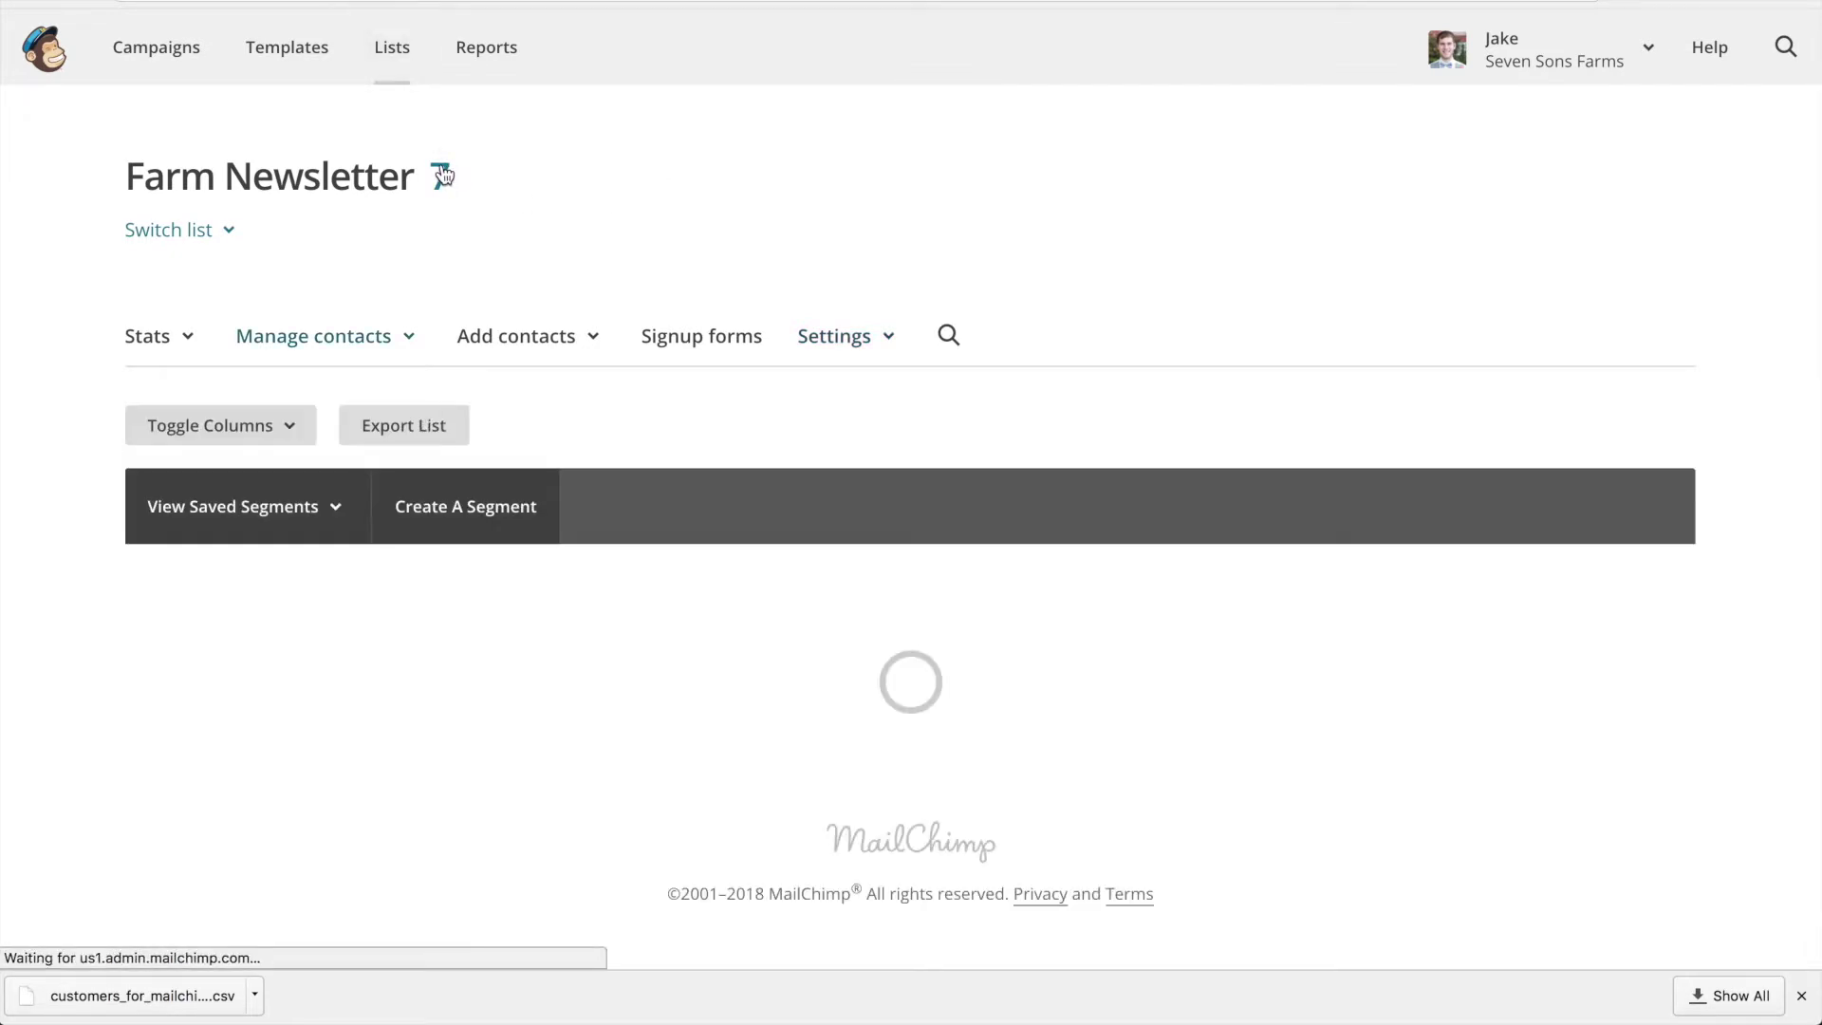
left_click(541, 353)
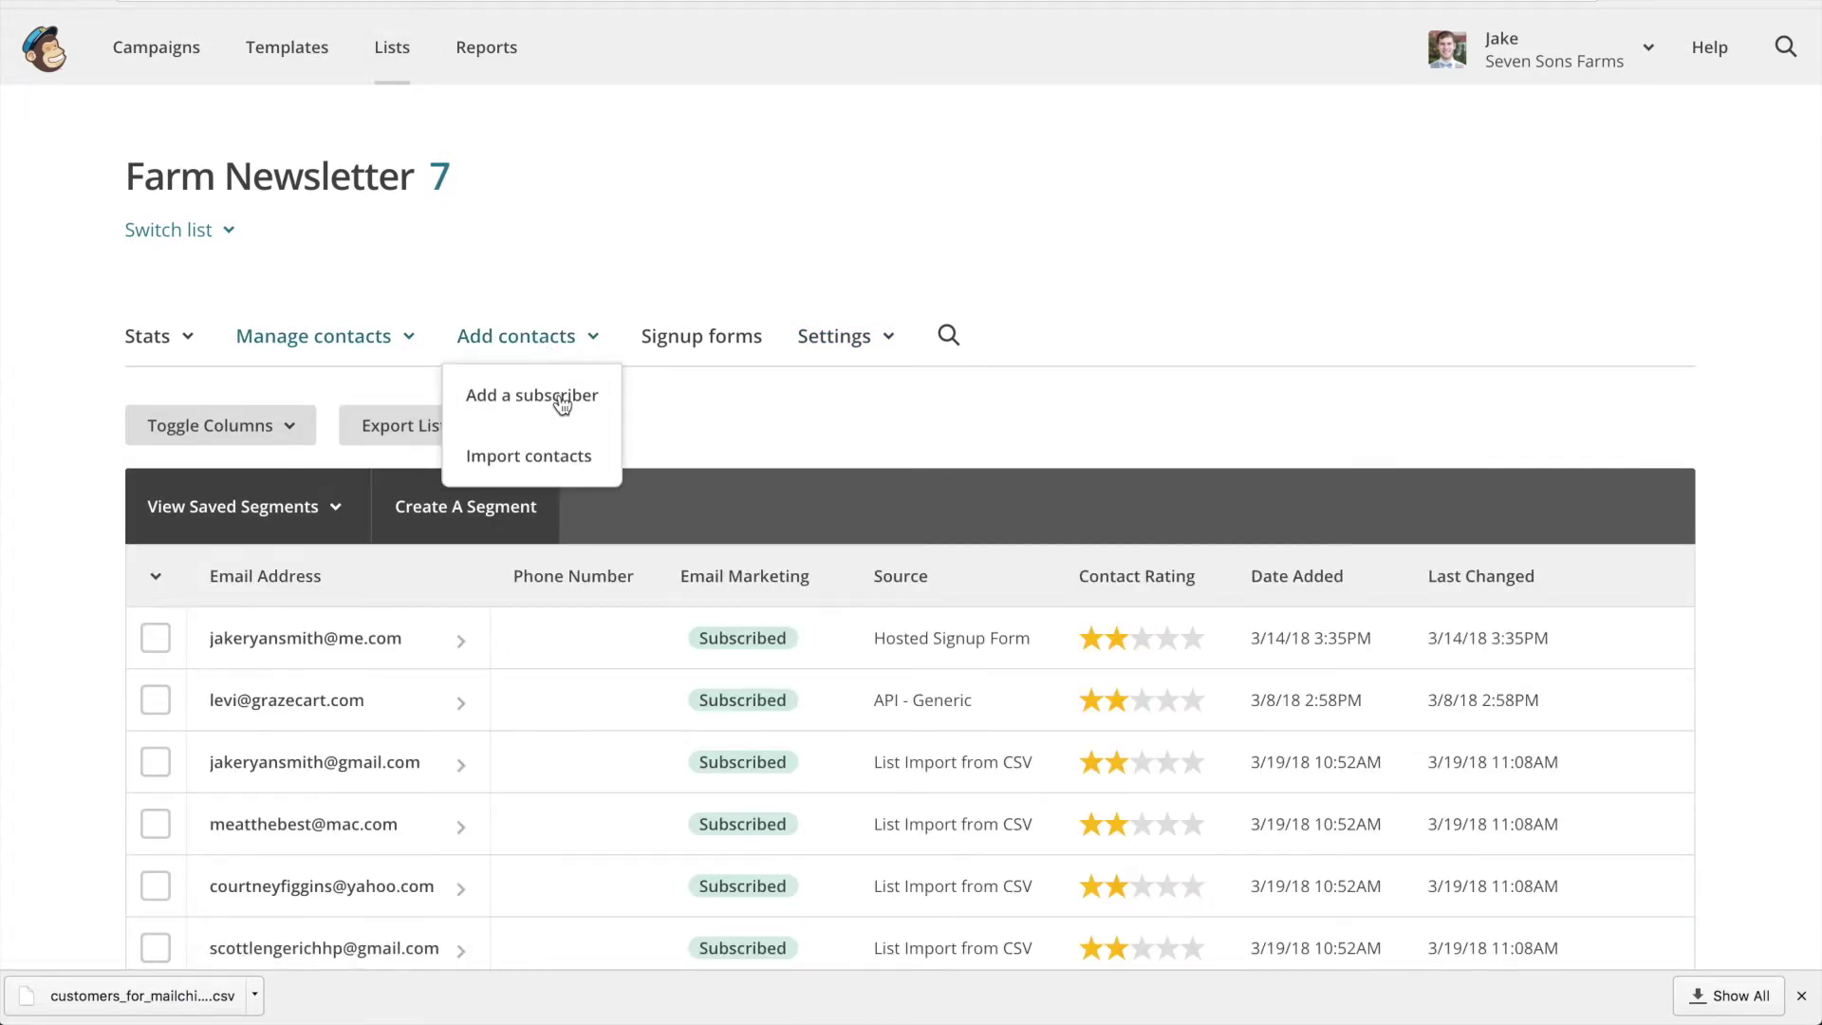
left_click(576, 467)
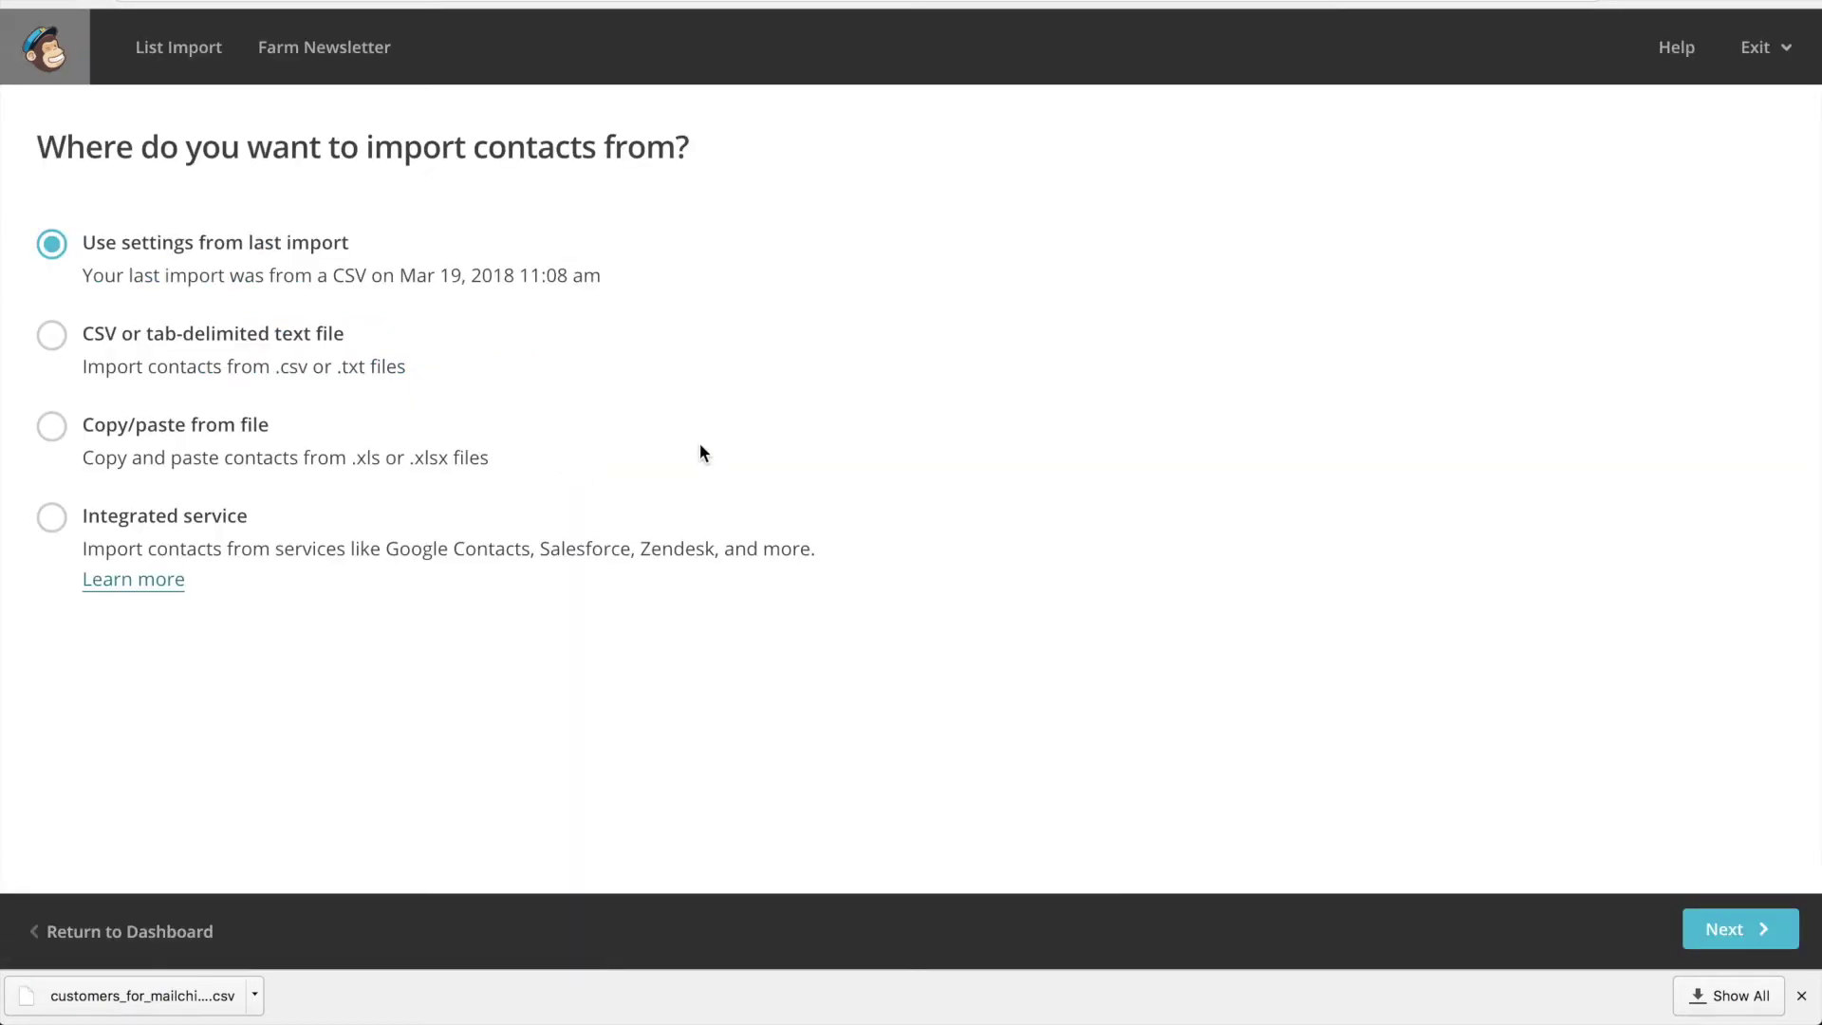
left_click(62, 347)
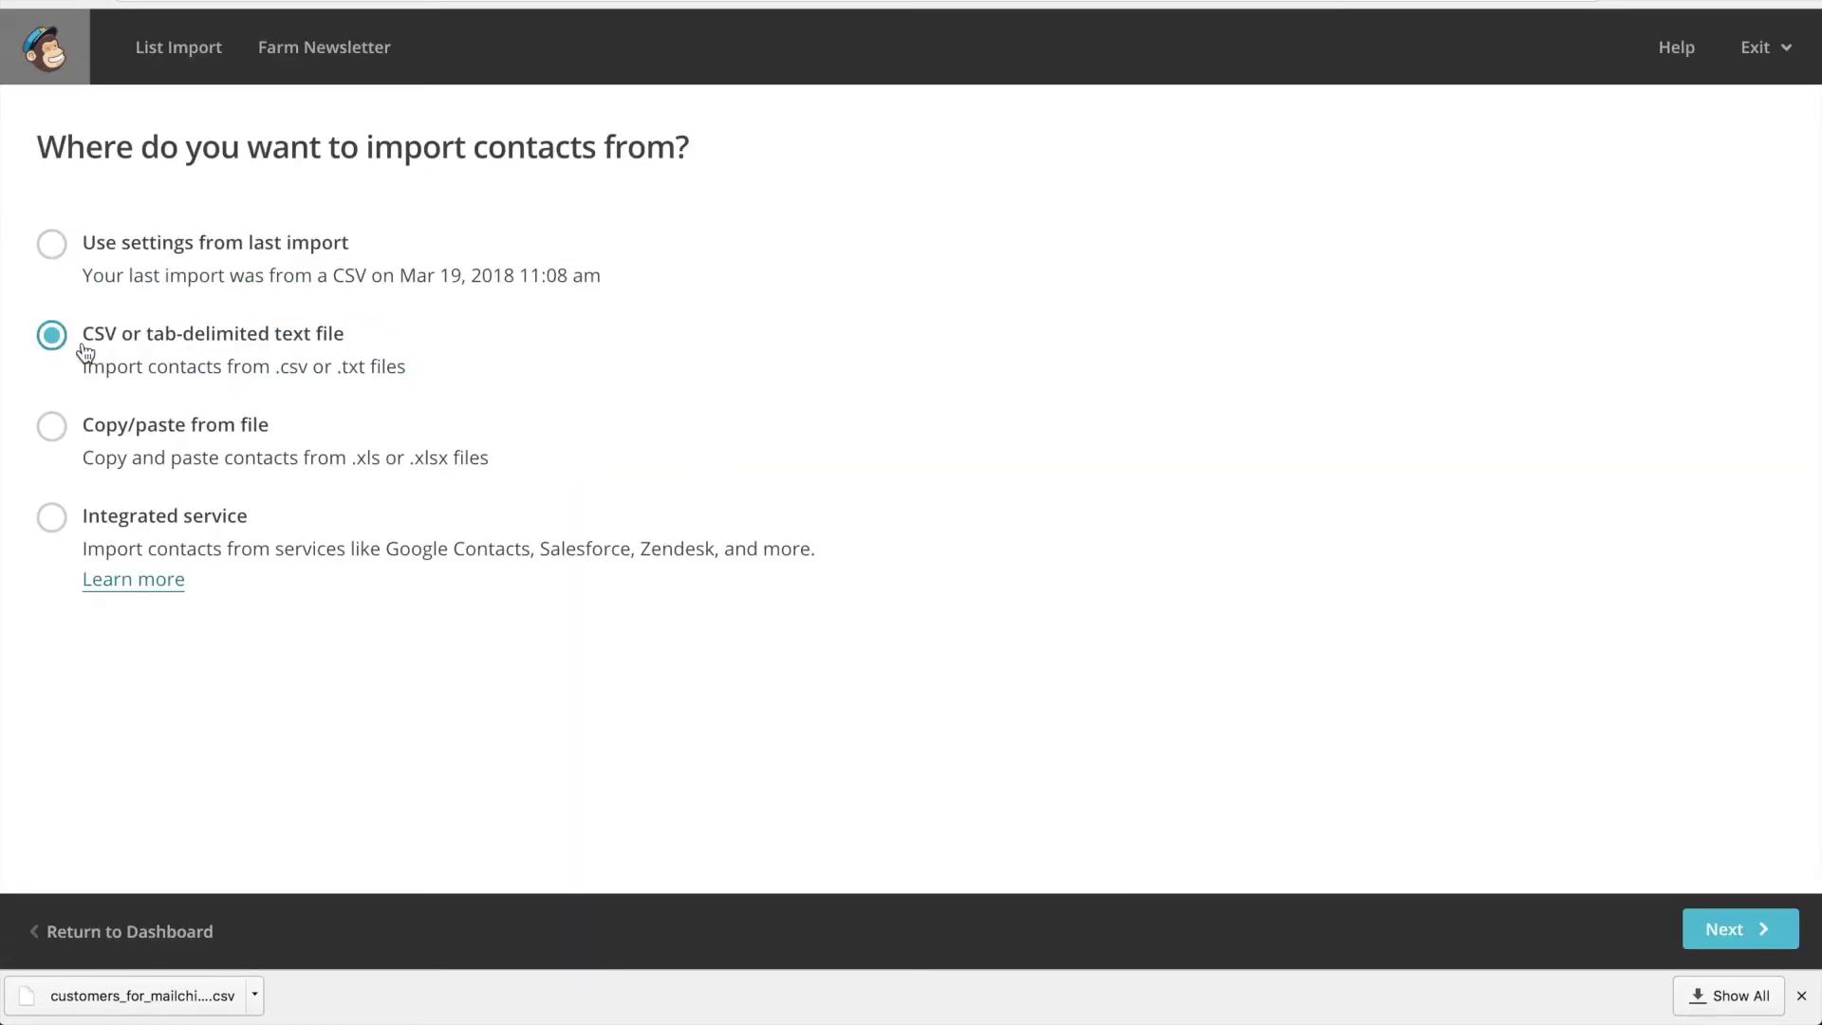
left_click(1700, 925)
- Upload customers_for_mailchimp.csv and continue to column matching
left_click(729, 270)
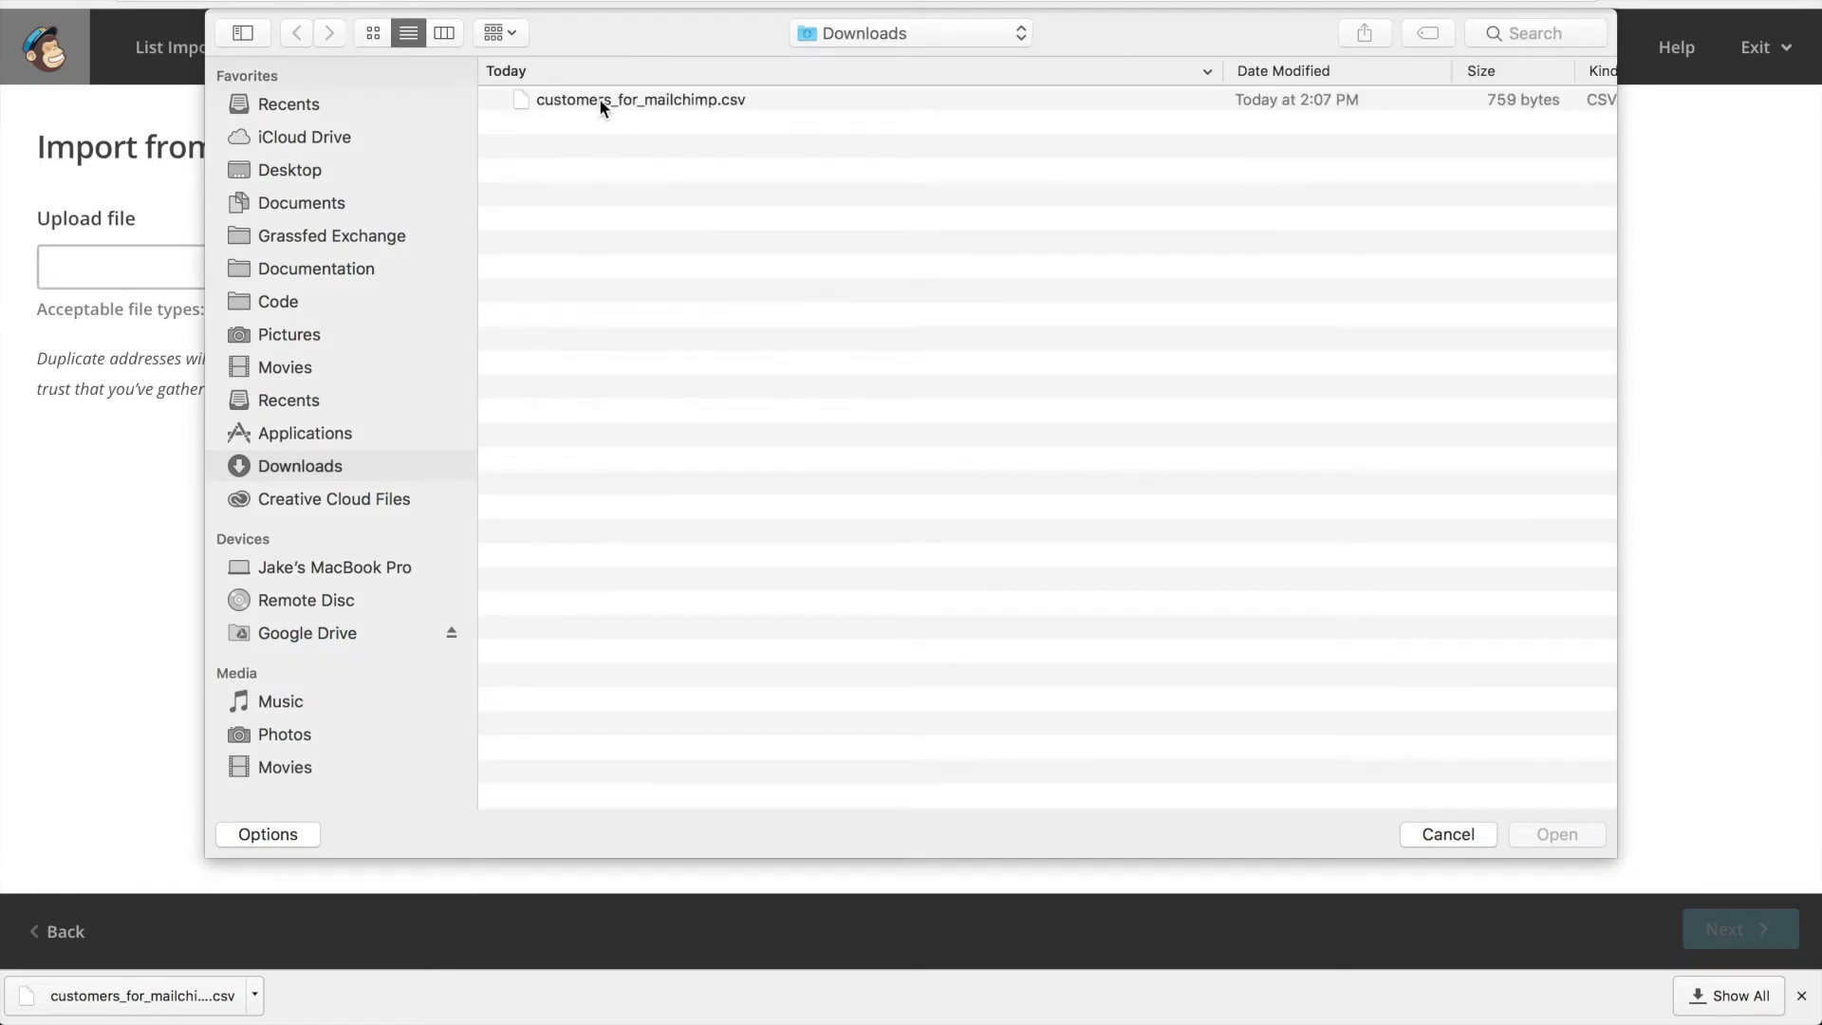
left_click(599, 99)
left_click(1548, 832)
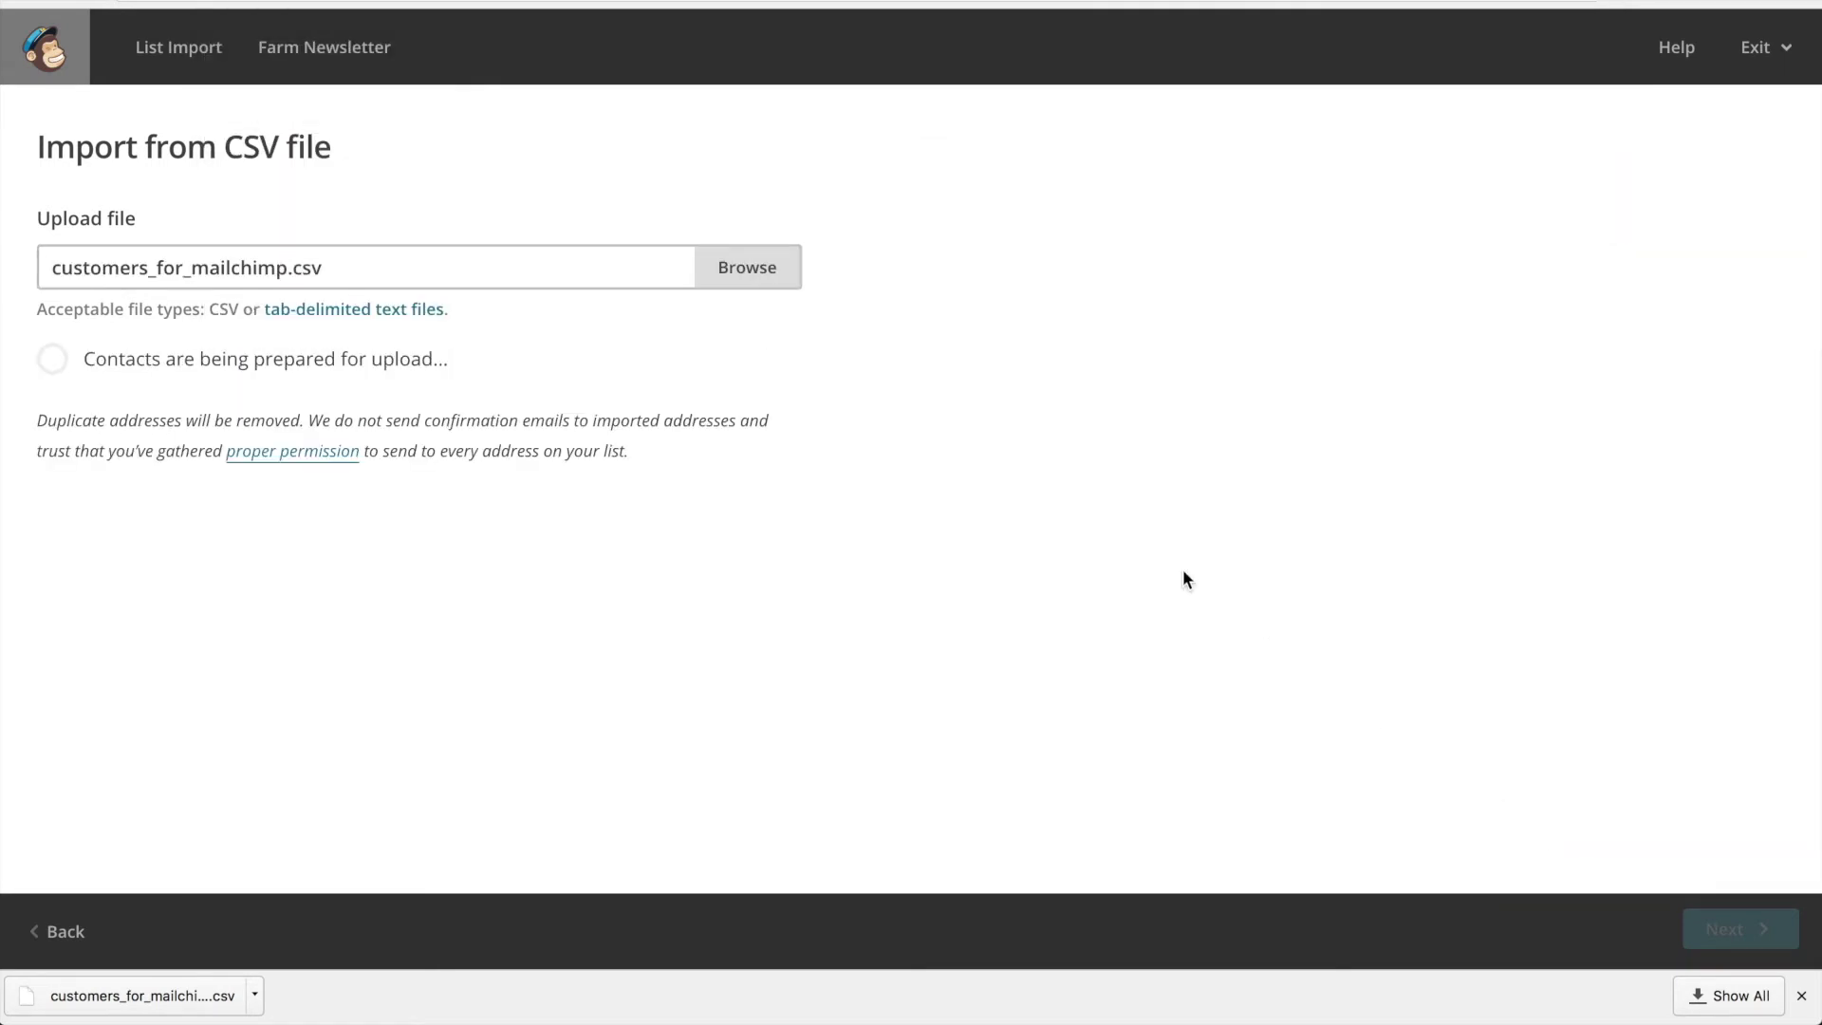
left_click(1733, 935)
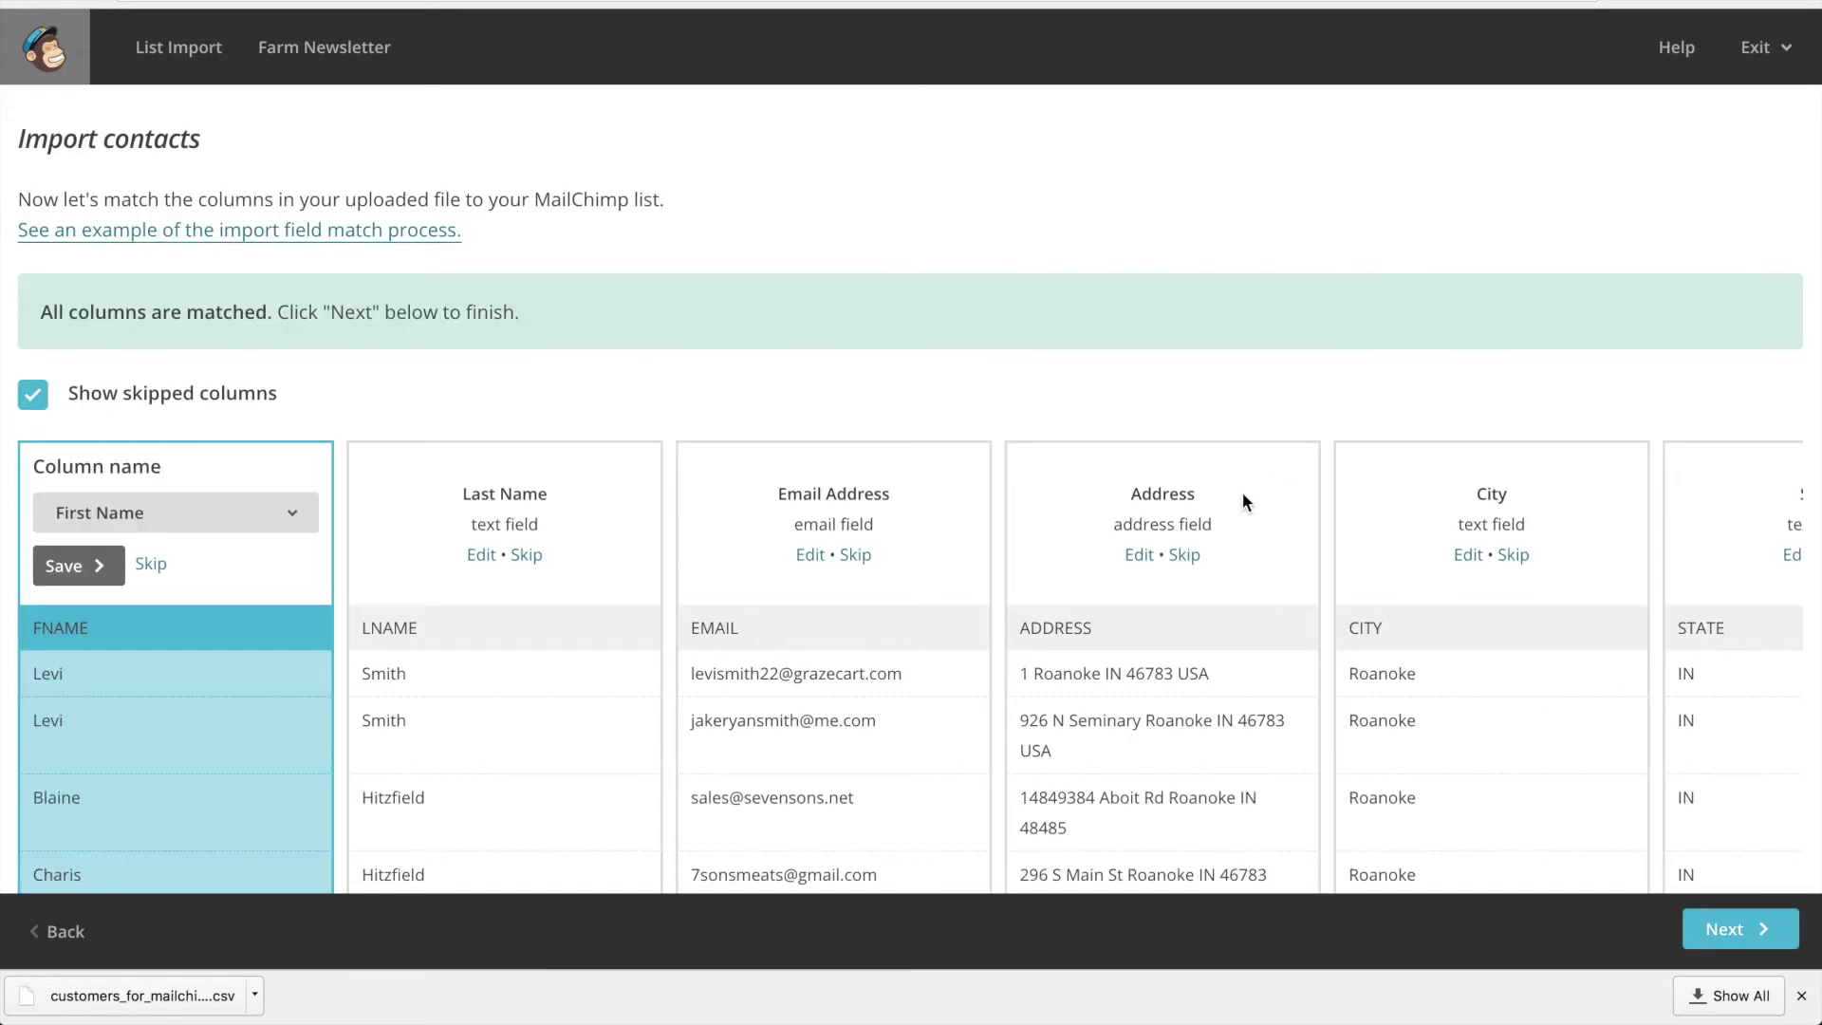
scroll(1243, 494, "down", 1)
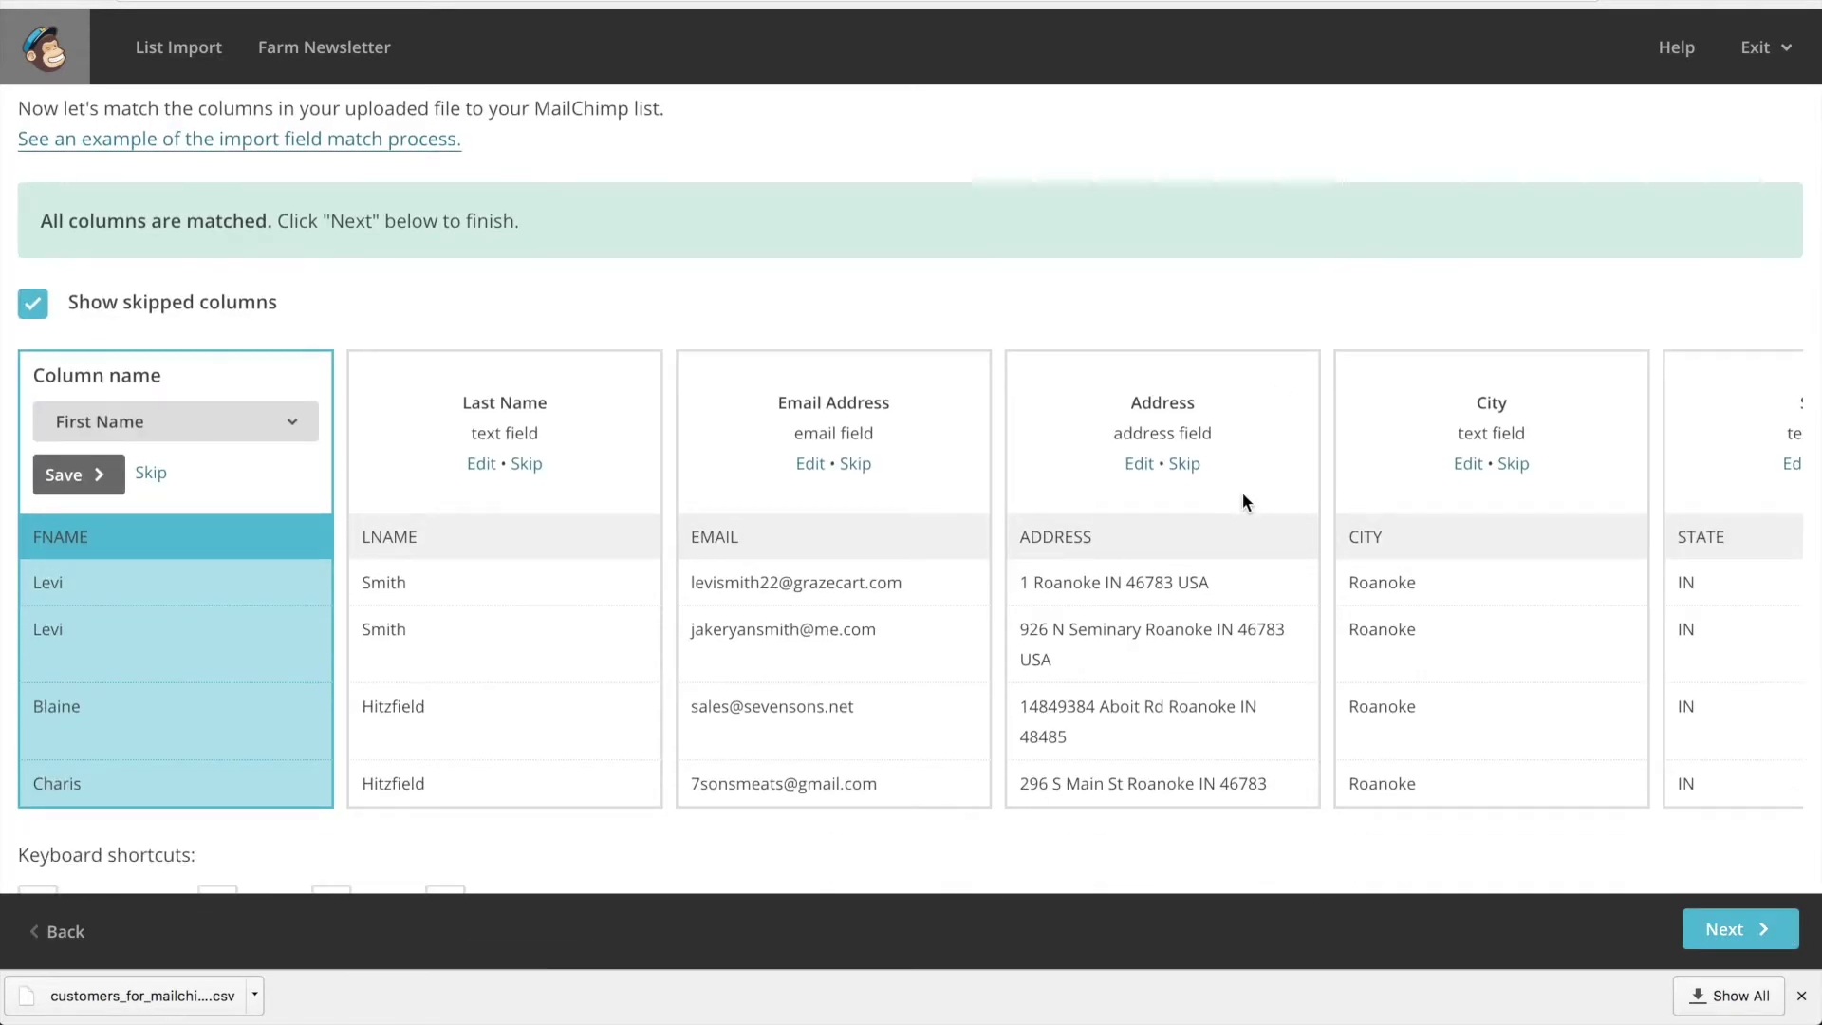
- Accept the column matches and enable auto-updating existing contacts for the import
scroll(1243, 492, "right", 20)
left_click(1737, 929)
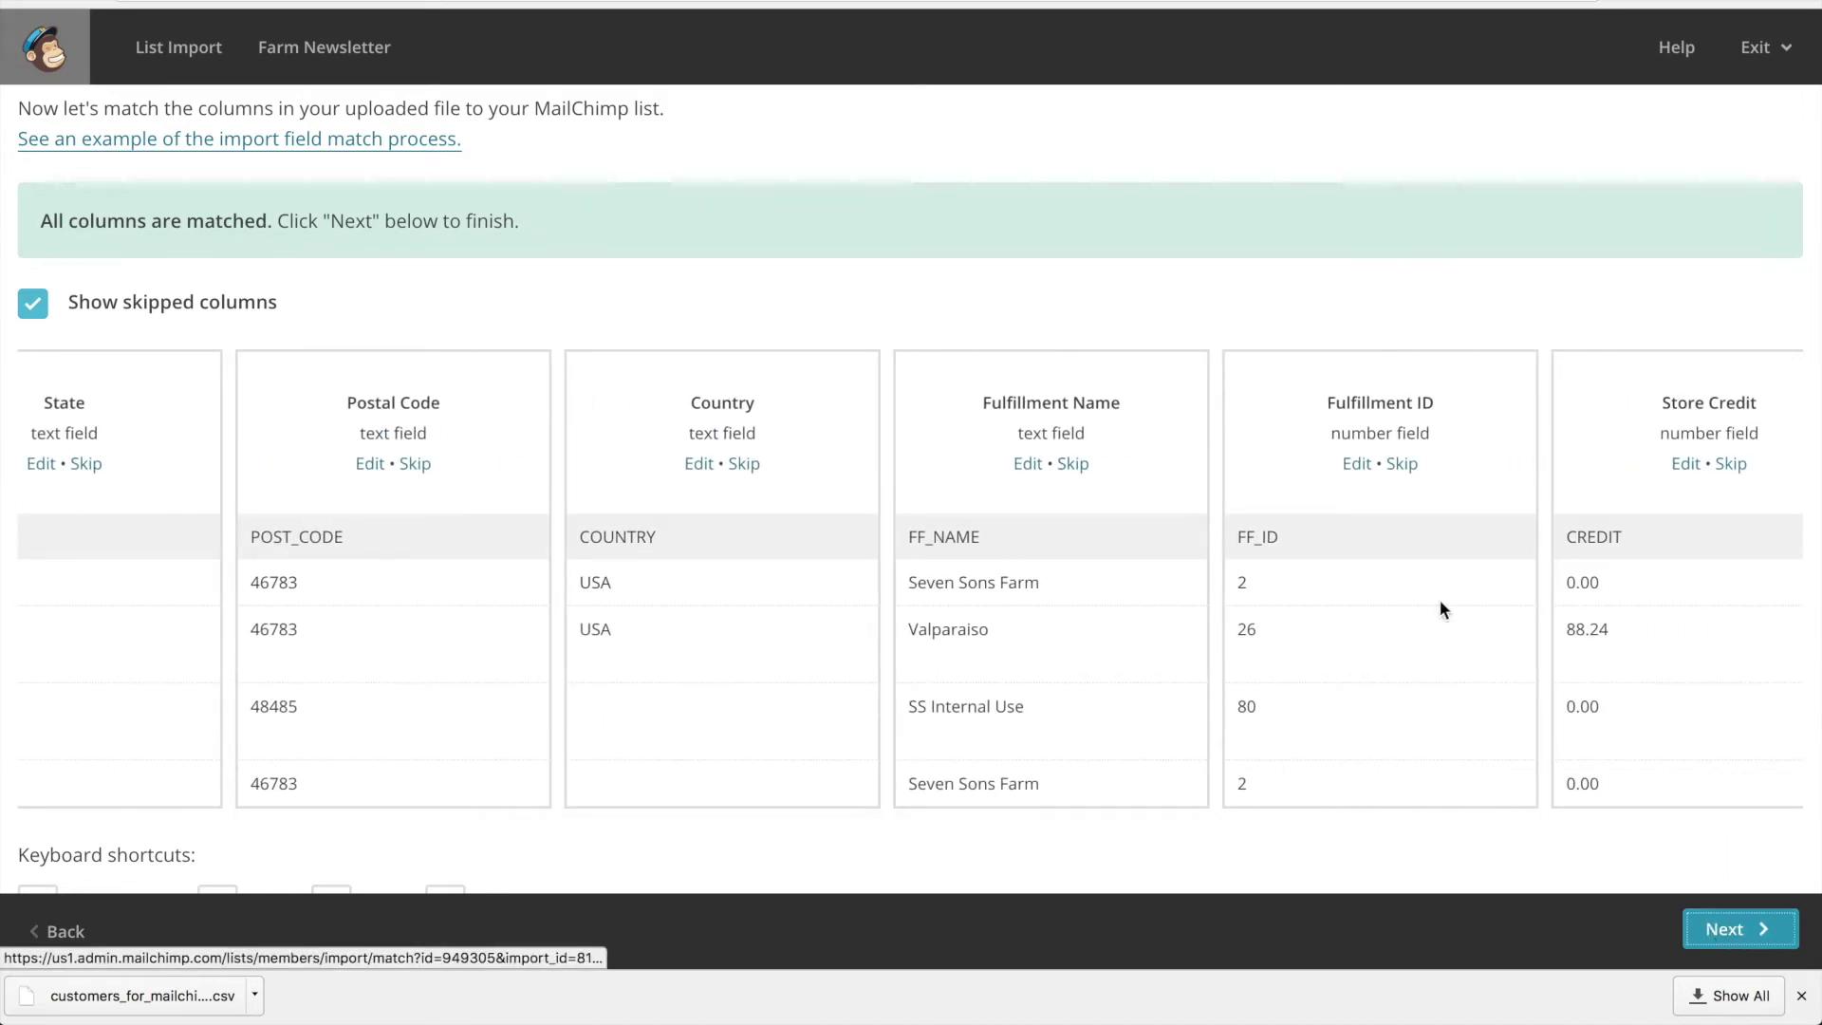
scroll(918, 433, "down", 5)
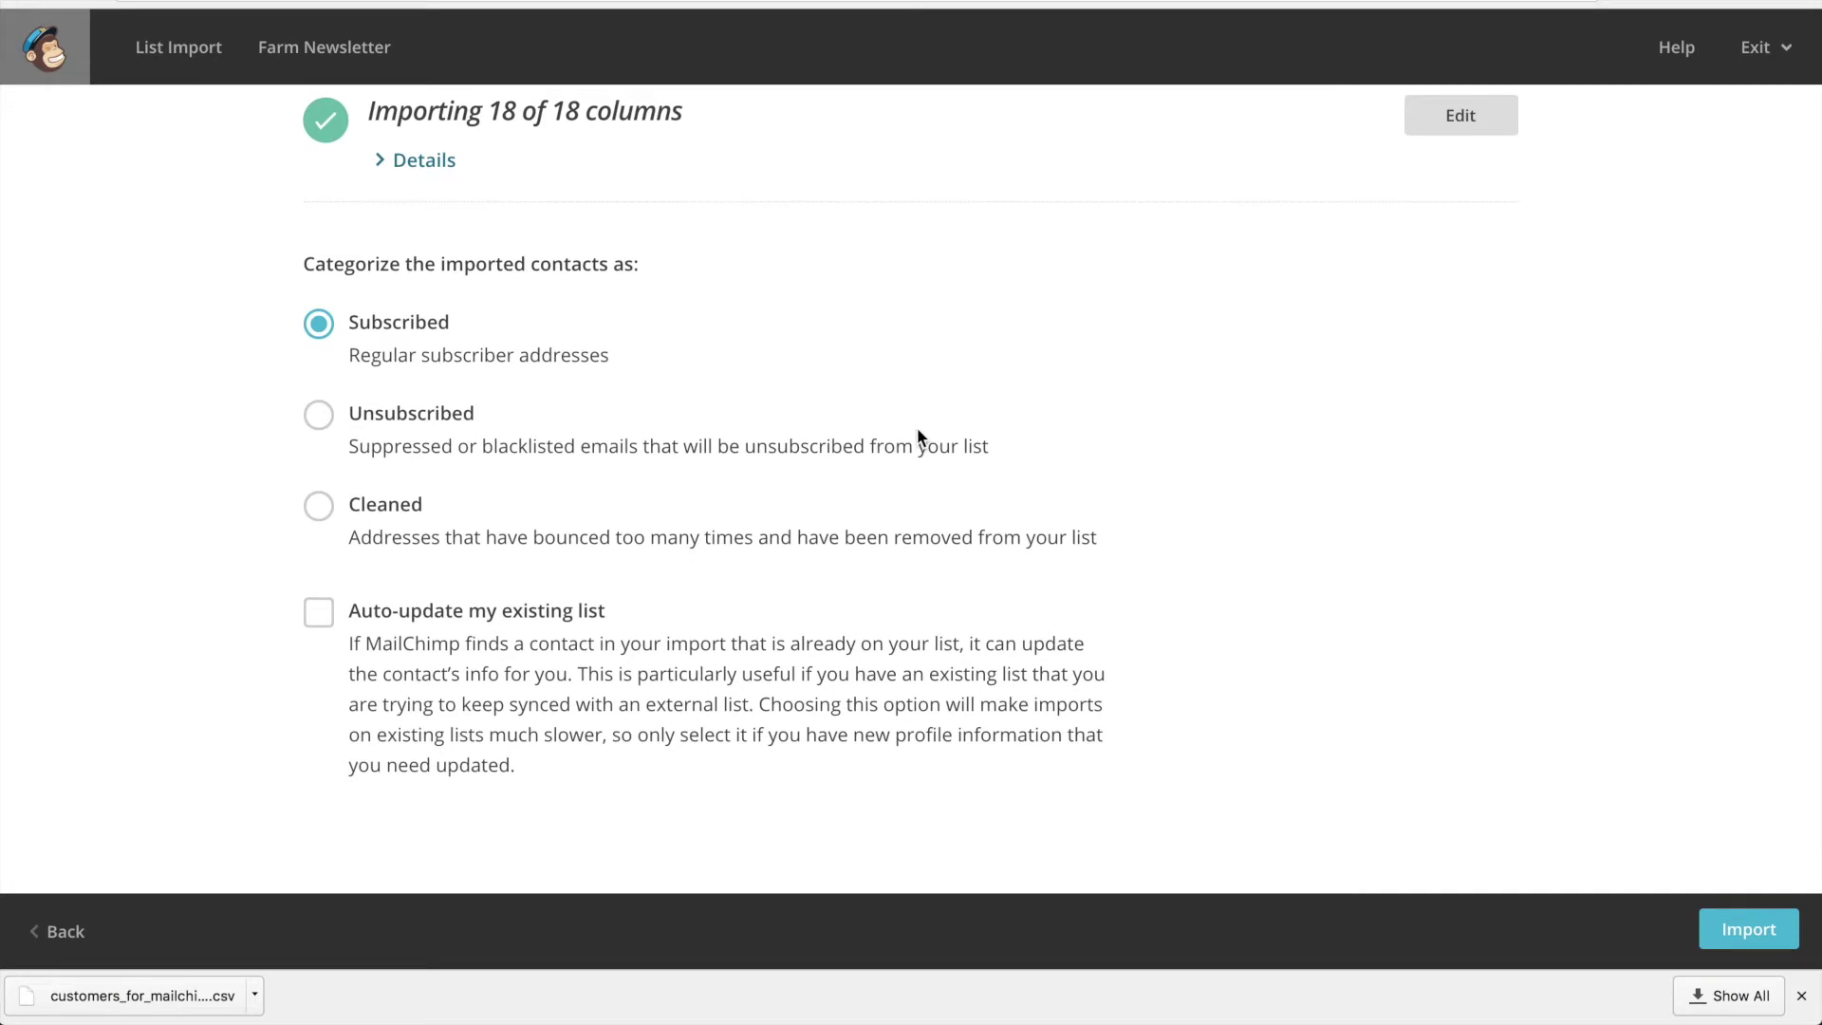
left_click(319, 613)
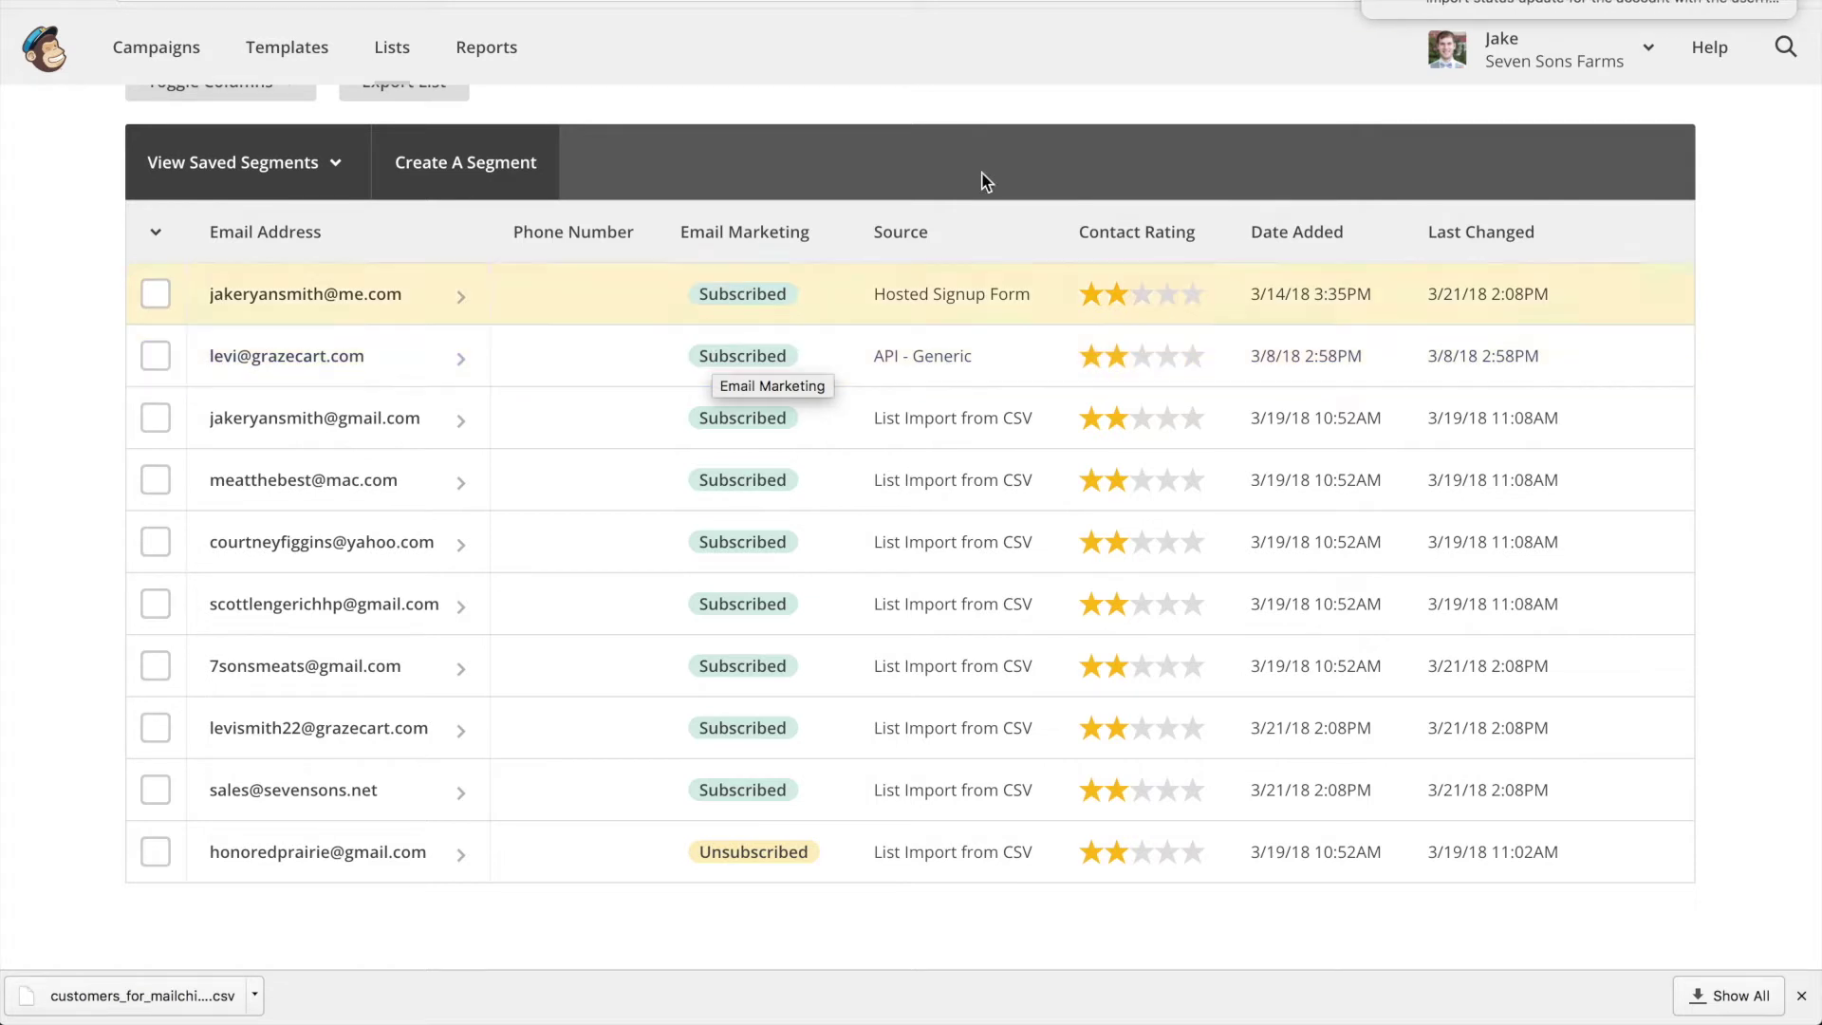
- Open the first imported contact's profile and review its synced GrazeCart fields, like Fulfillment Name and Store Credit 88.24
scroll(803, 285, "up", 5)
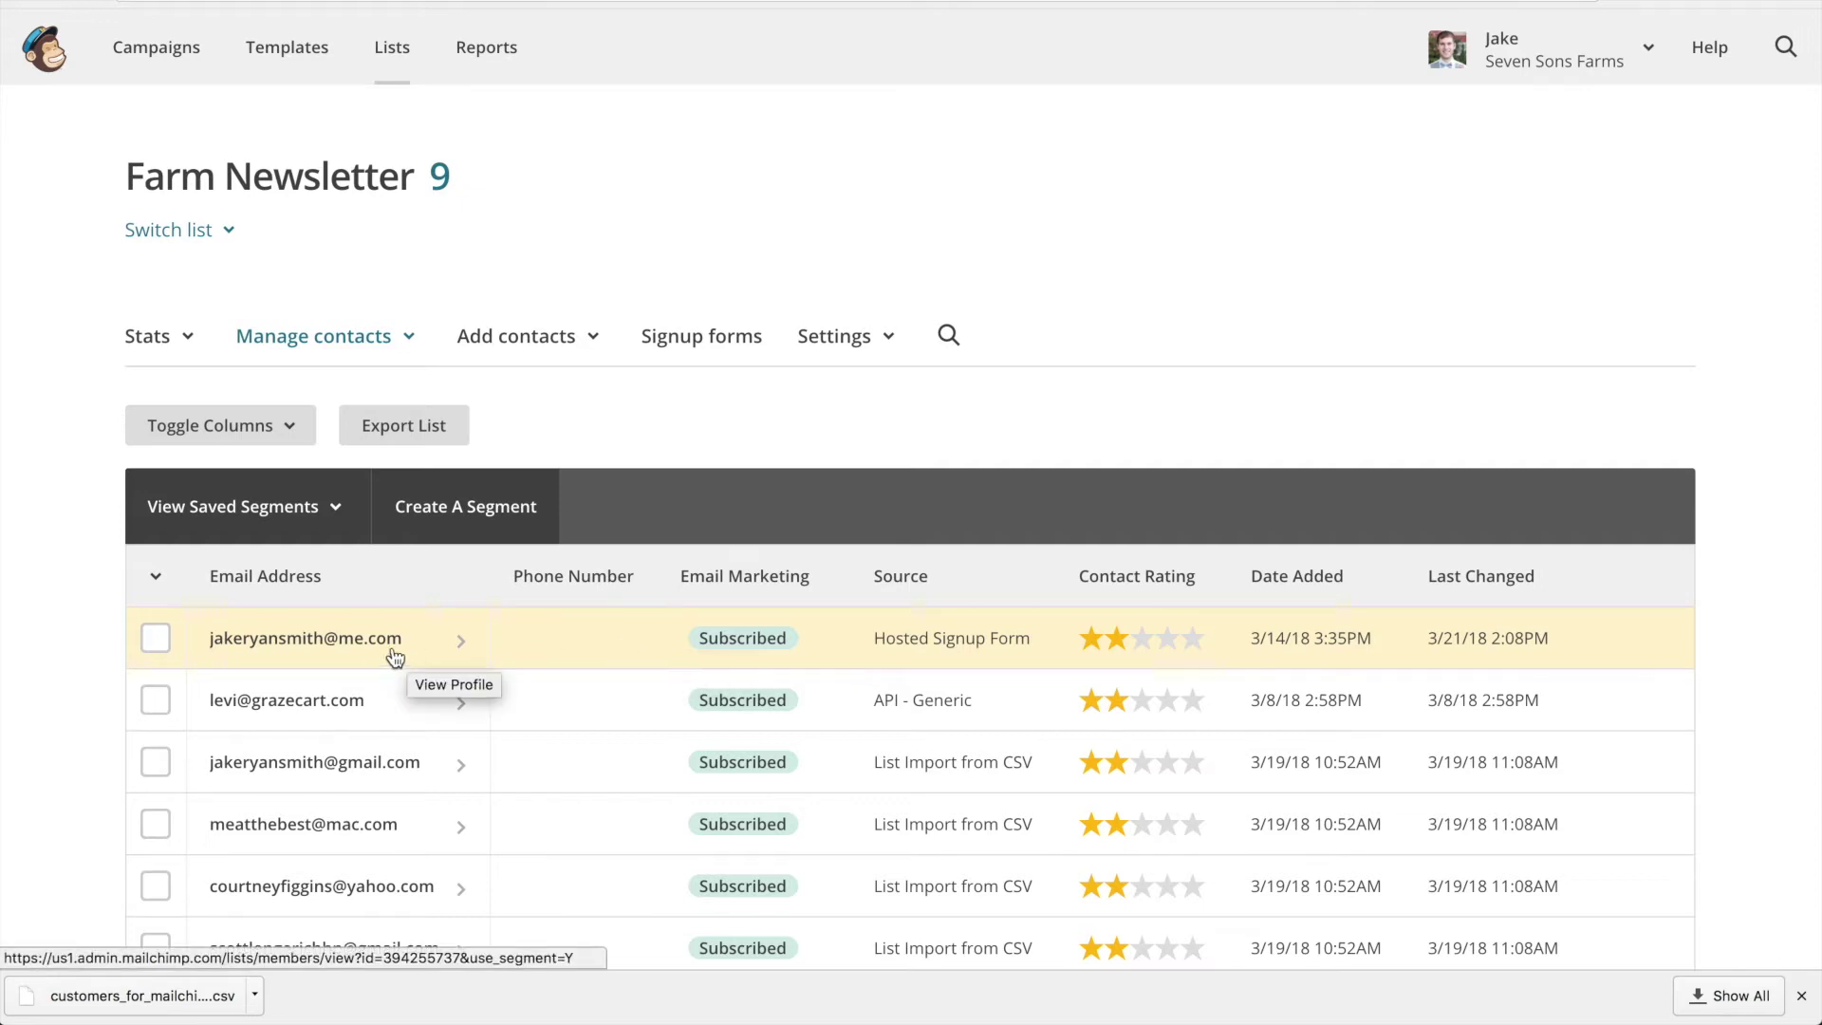
left_click(277, 639)
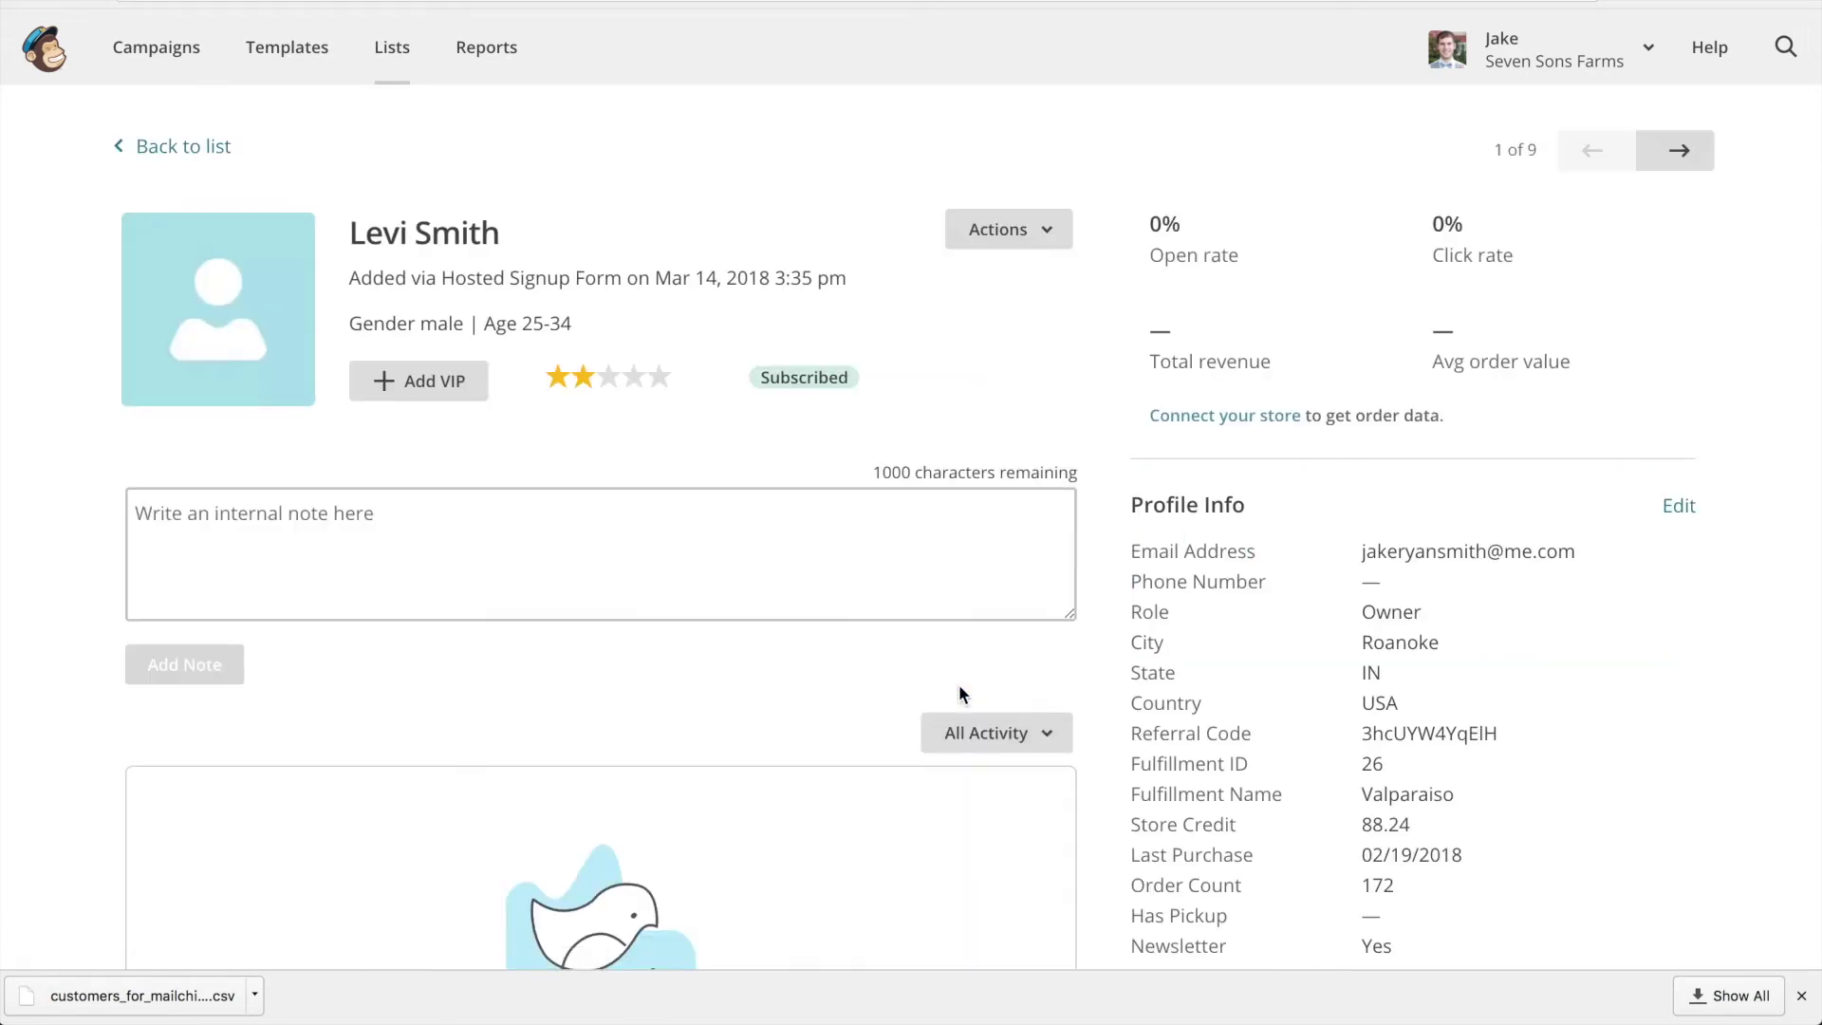
scroll(959, 686, "down", 3)
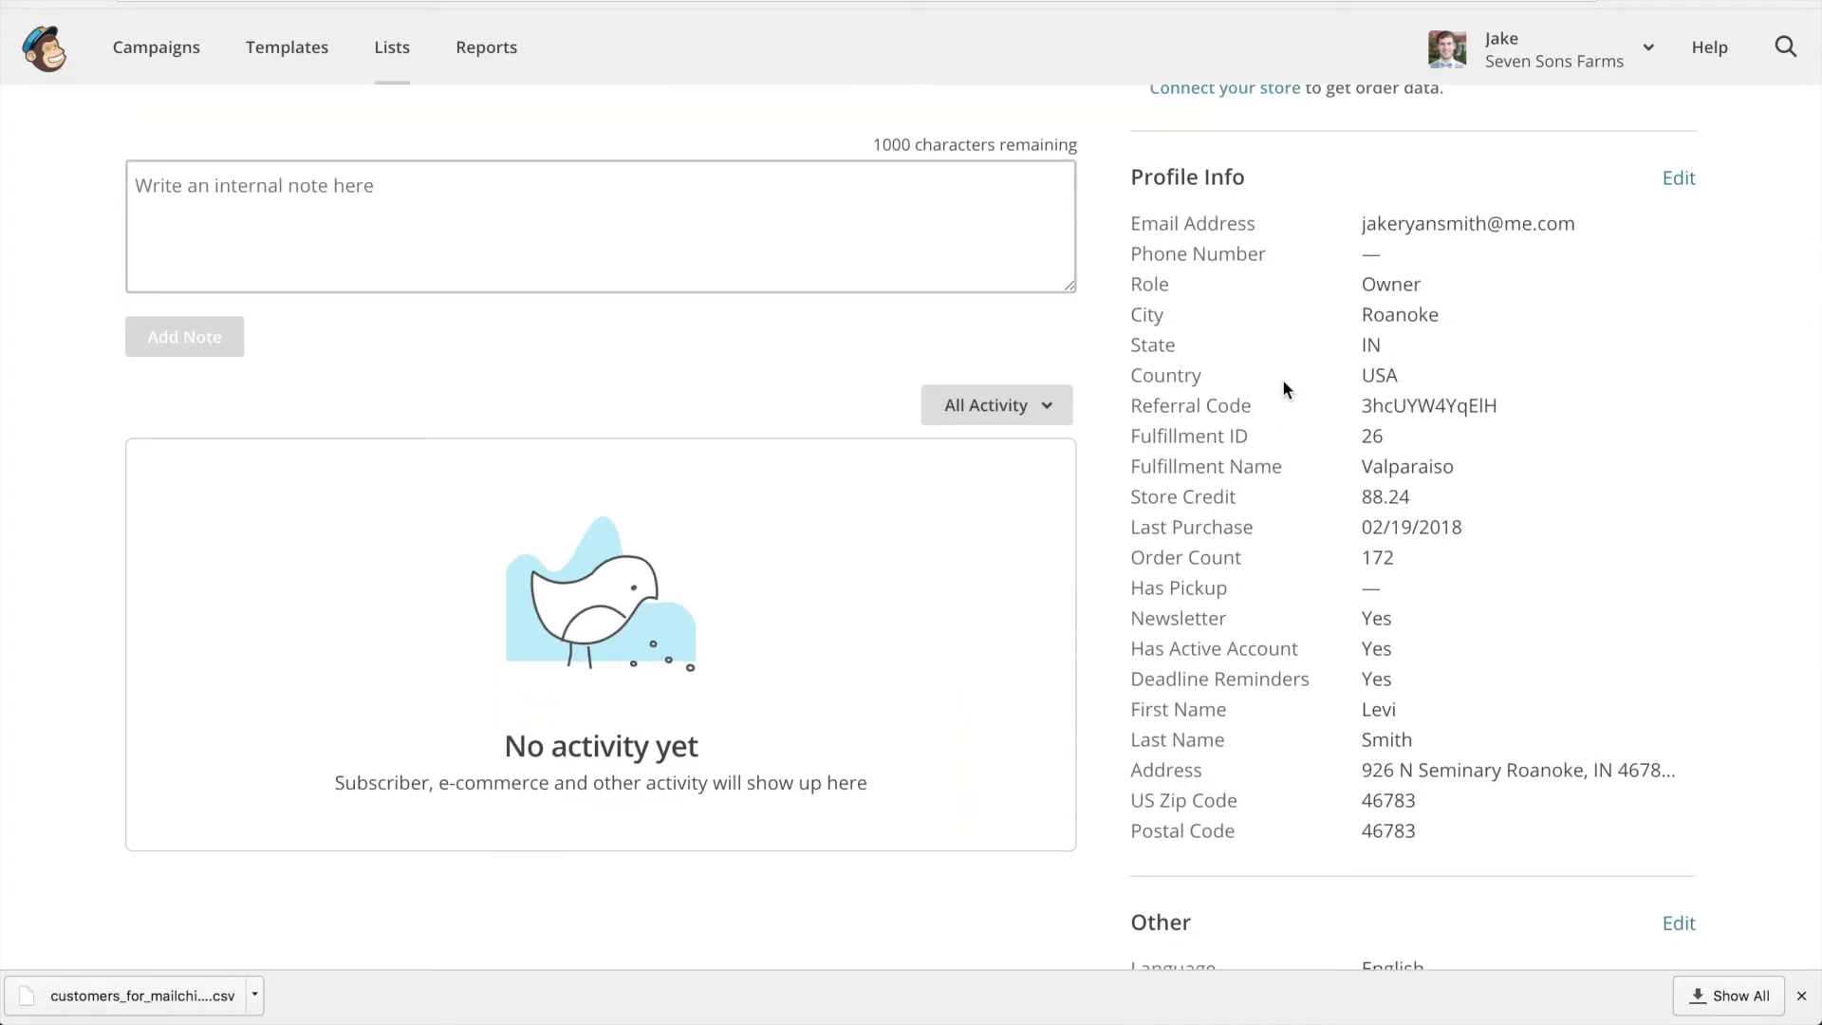
scroll(1283, 378, "down", 2)
scroll(1278, 365, "down", 1)
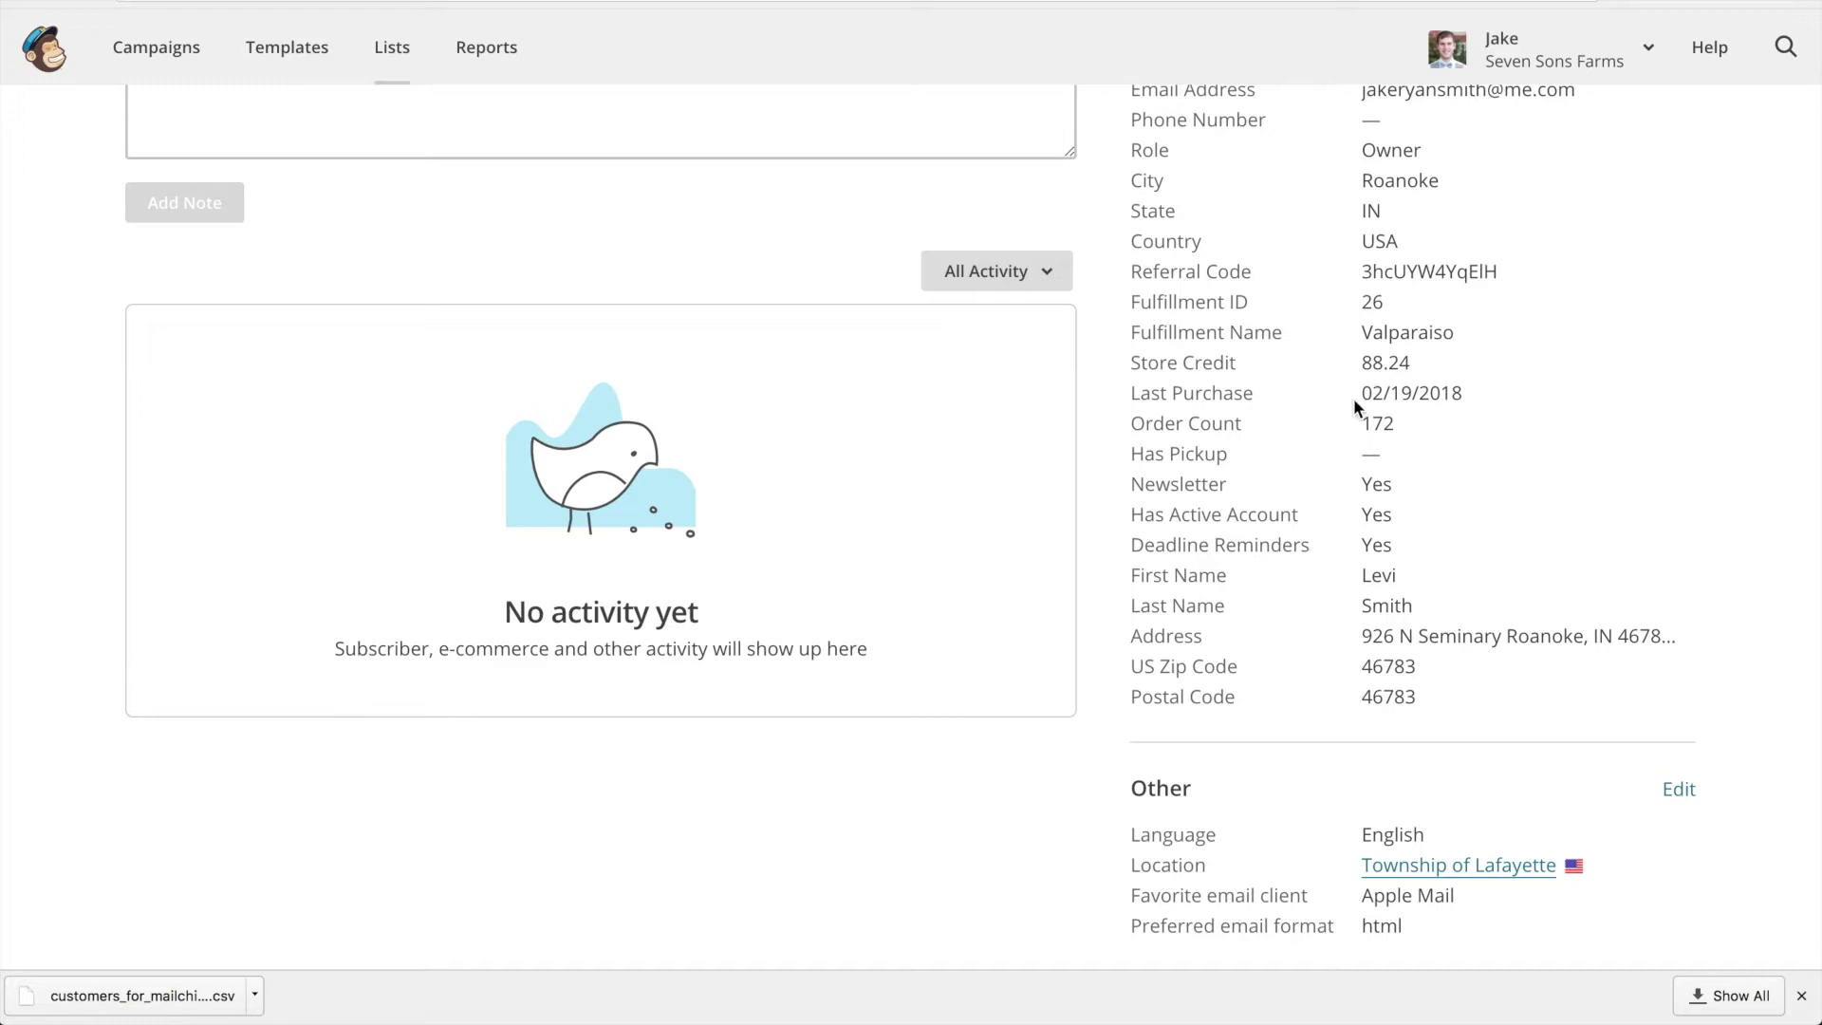
scroll(1245, 470, "down", 1)
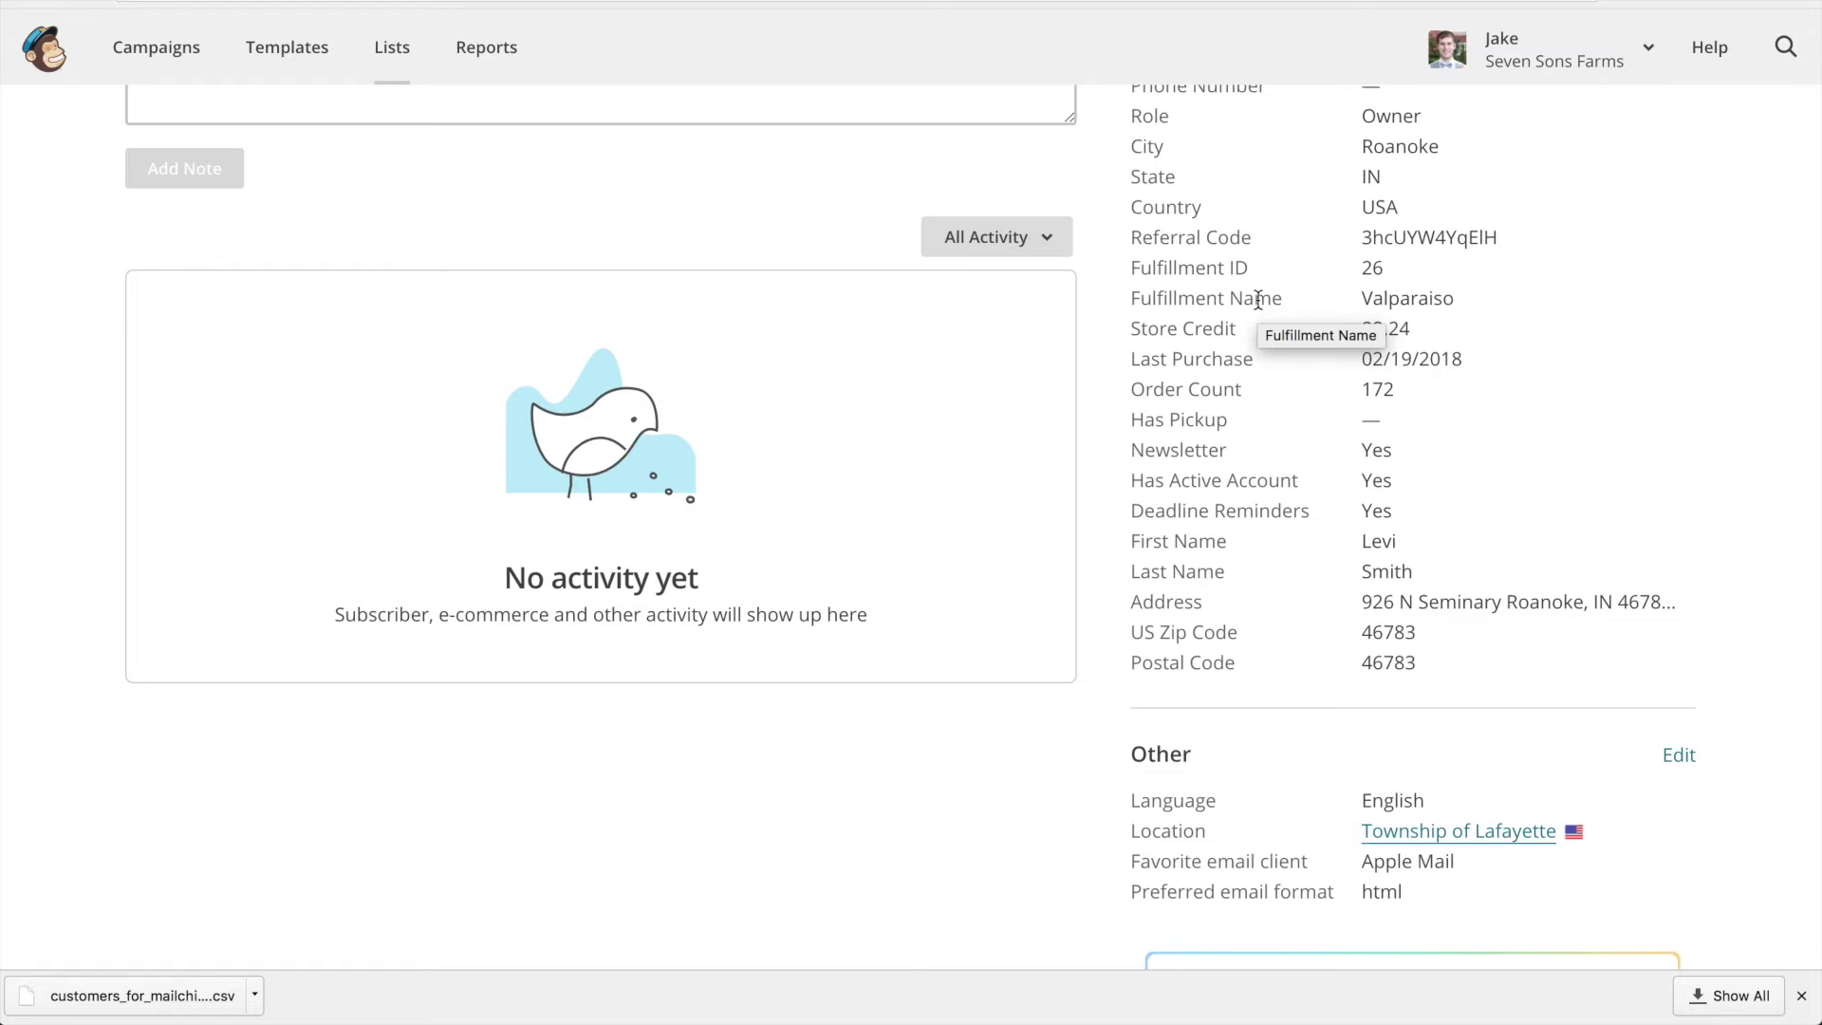
scroll(1258, 300, "up", 3)
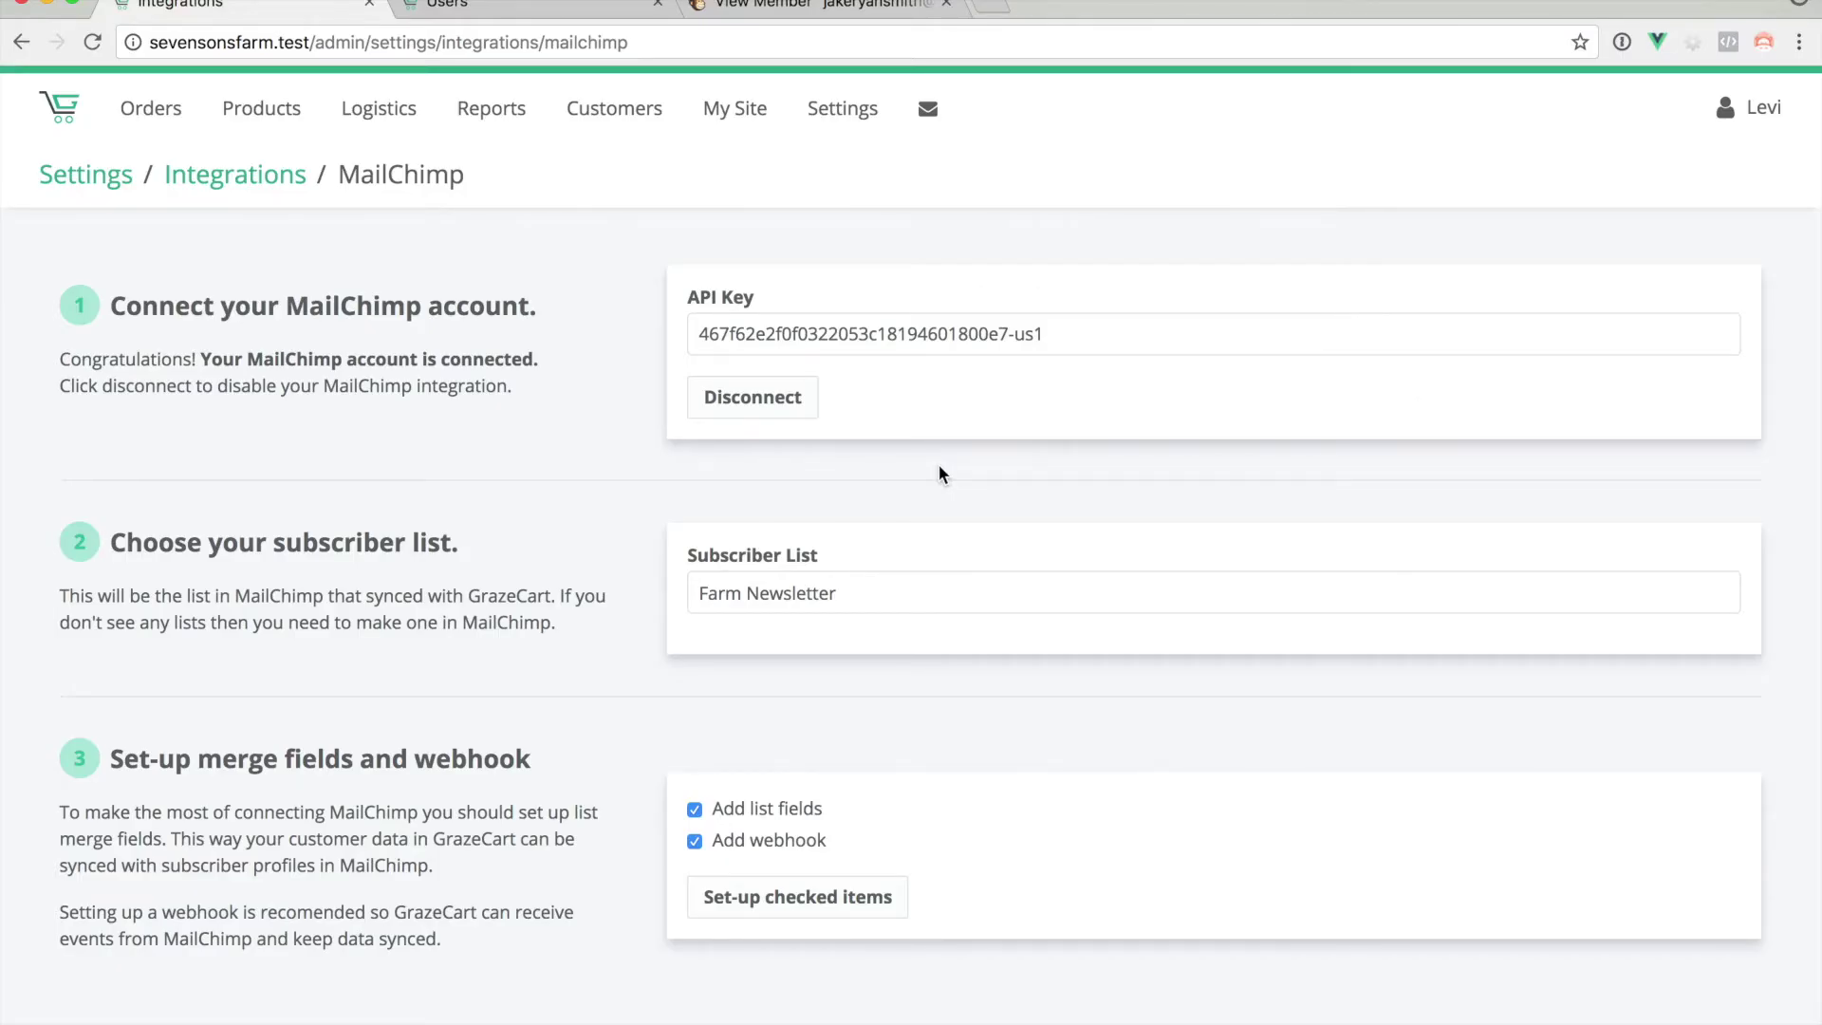
- In the GrazeCart Newsletter settings, switch Auto Subscribe to Yes, then back to No
left_click(839, 116)
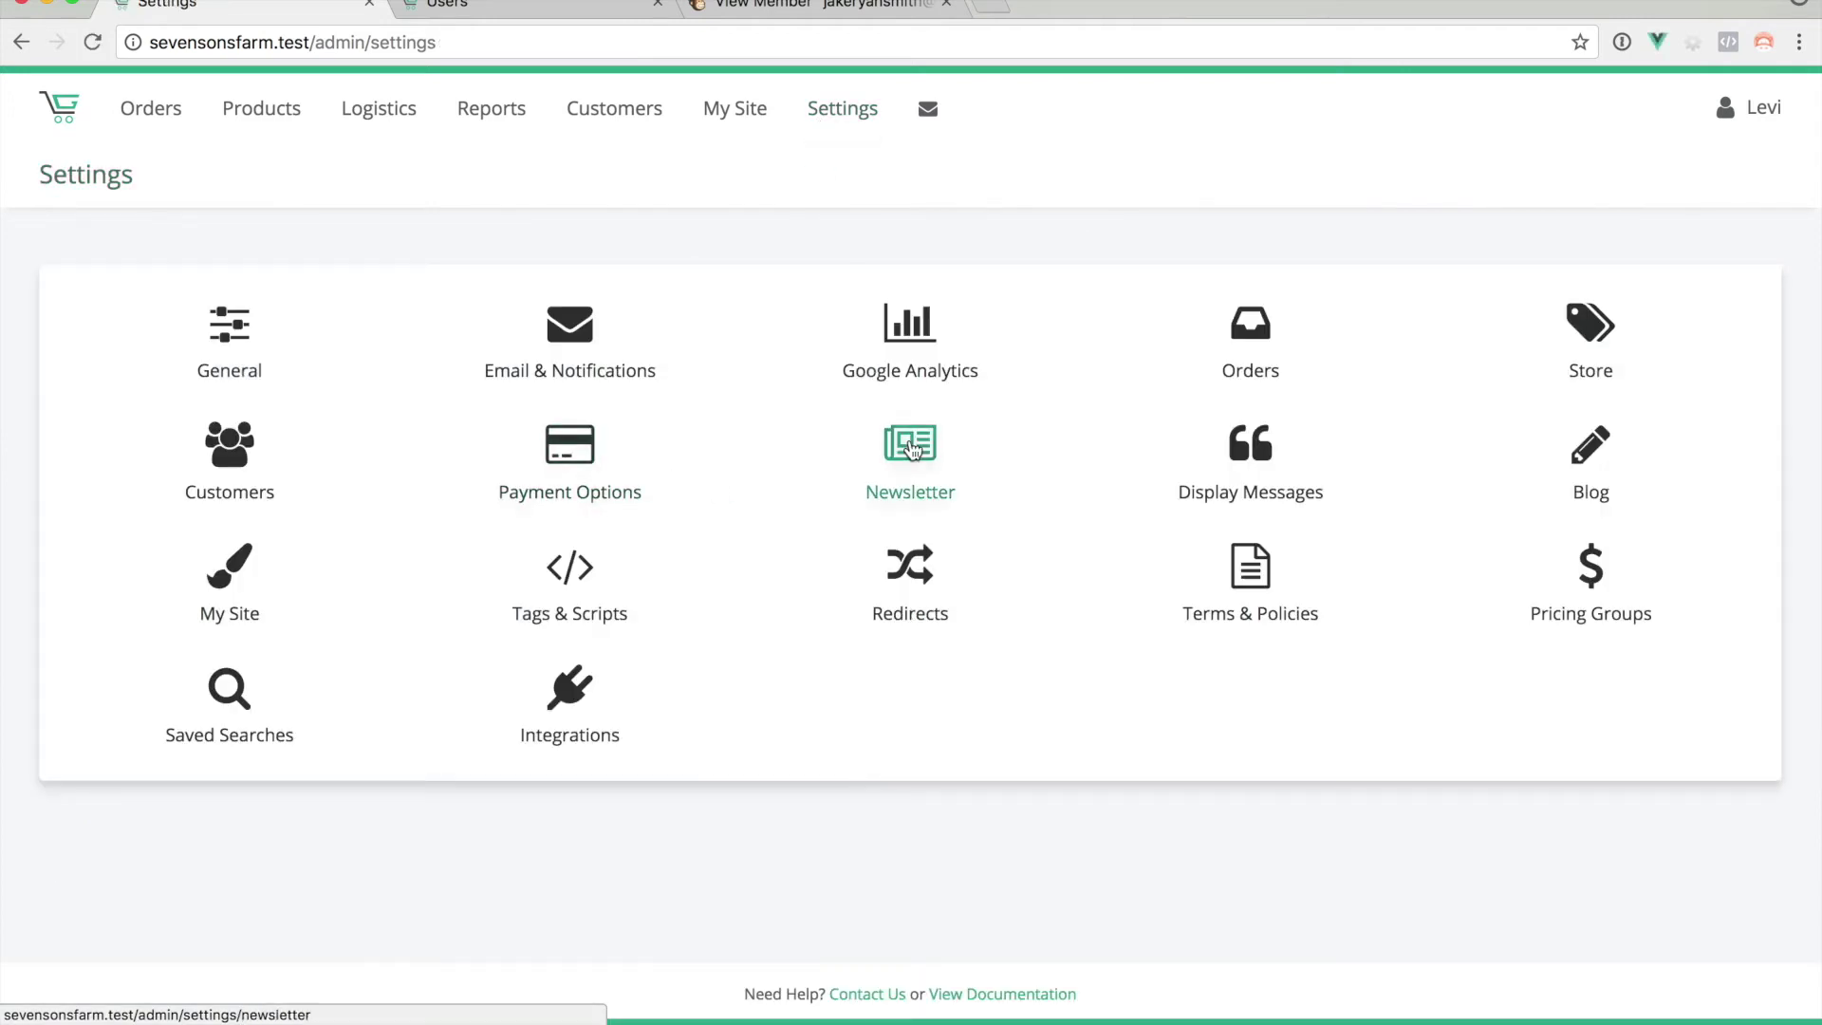
left_click(913, 449)
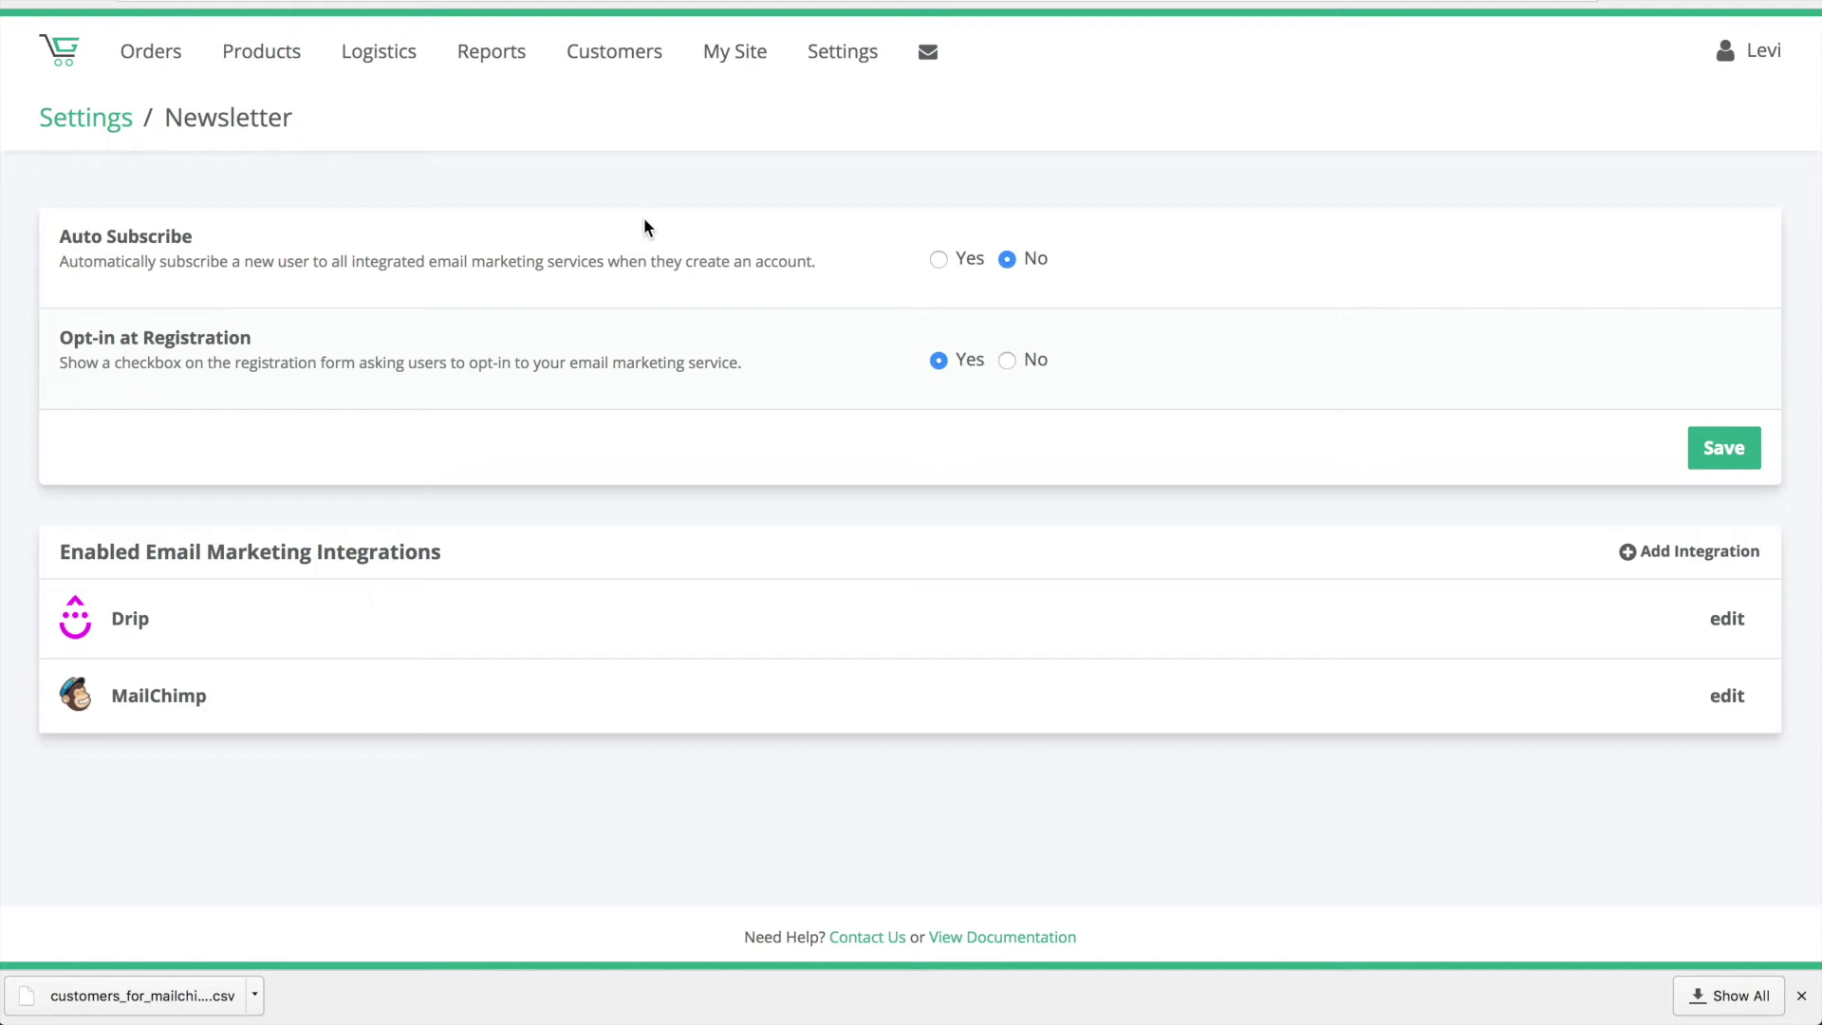
left_click(939, 260)
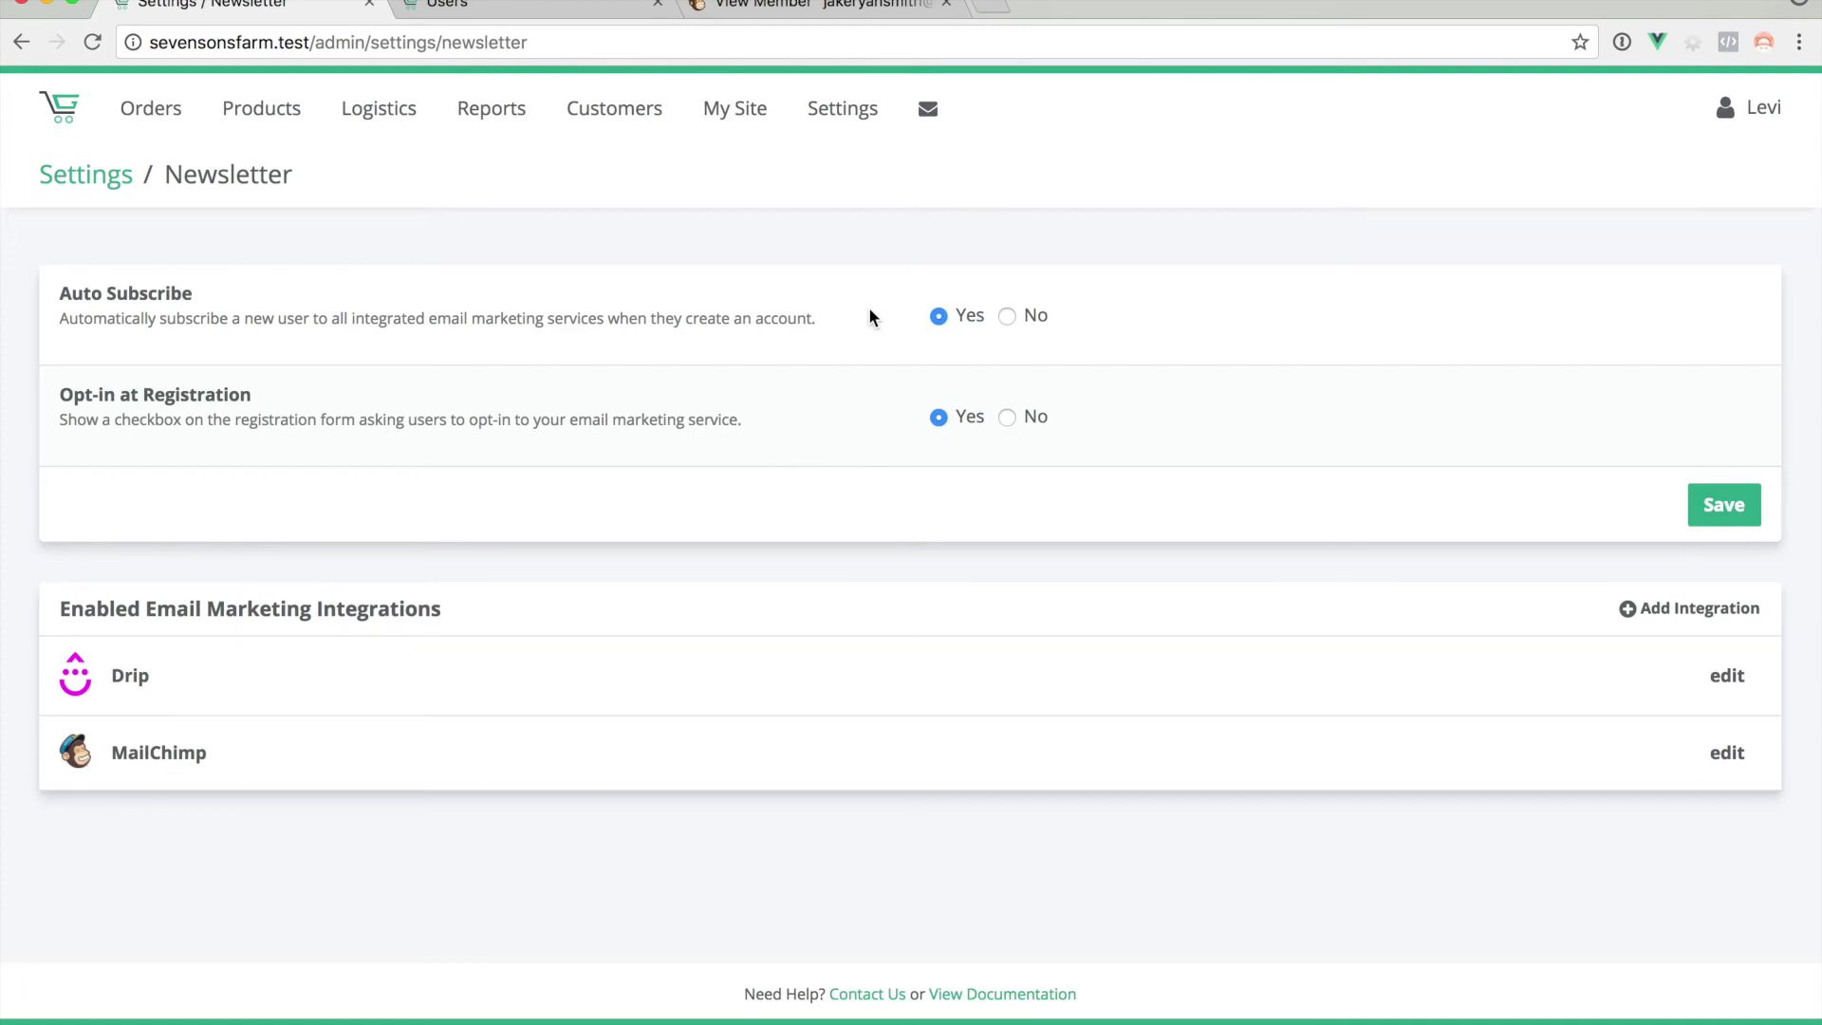
left_click(1007, 316)
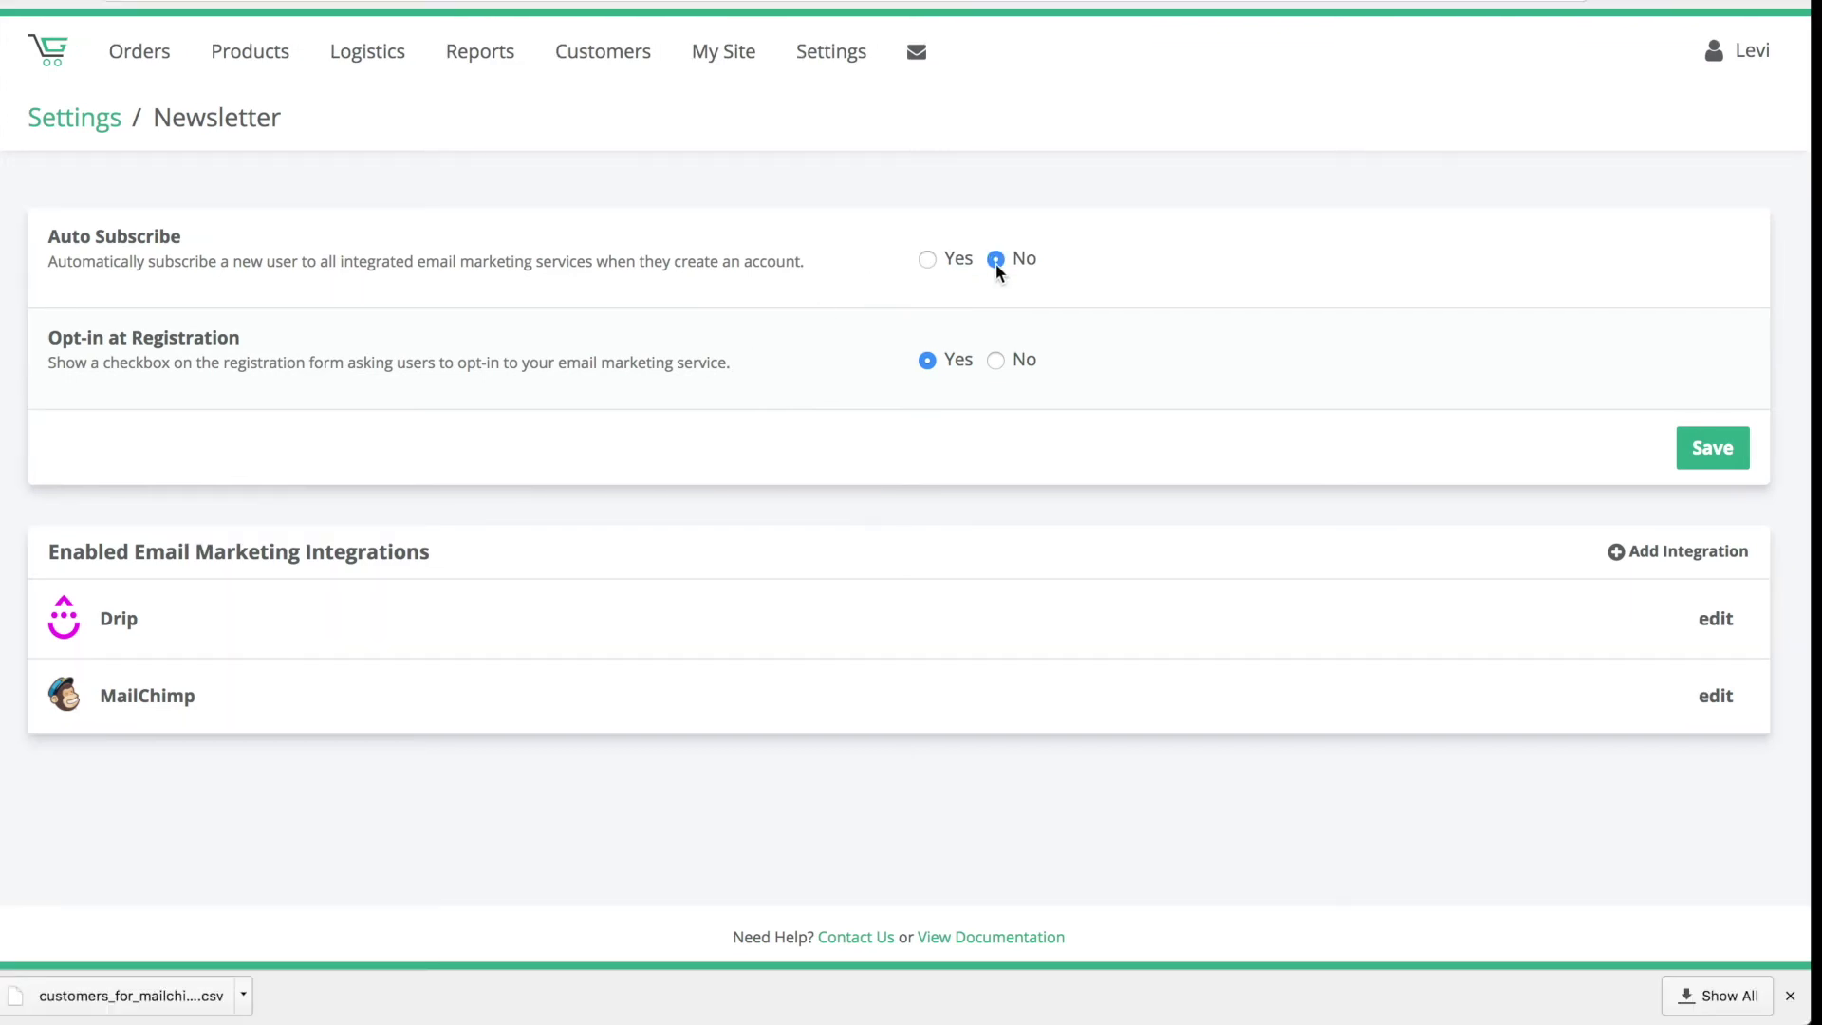